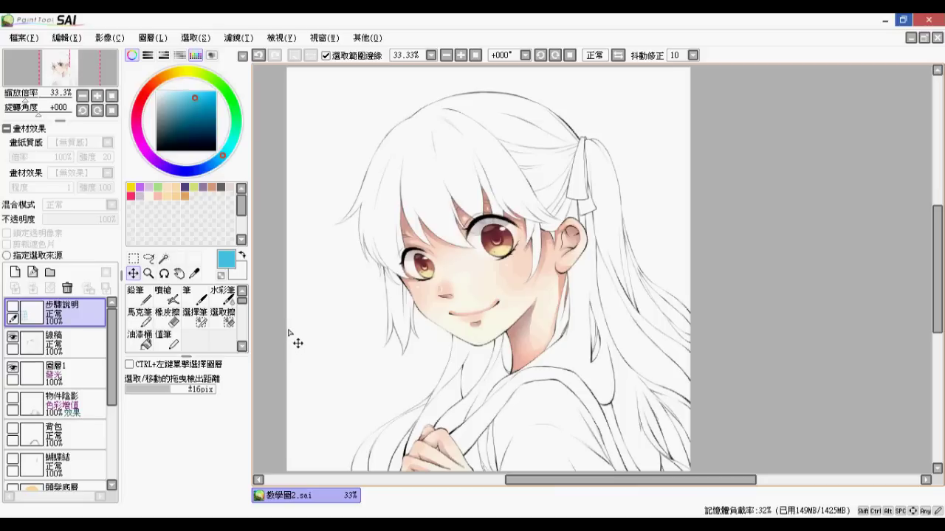
Show the 步驟說明 layer with the handwritten step notes and delete it once reviewed, with the 筆 brush active
{"action": "left_click", "coordinate": [12, 309]}
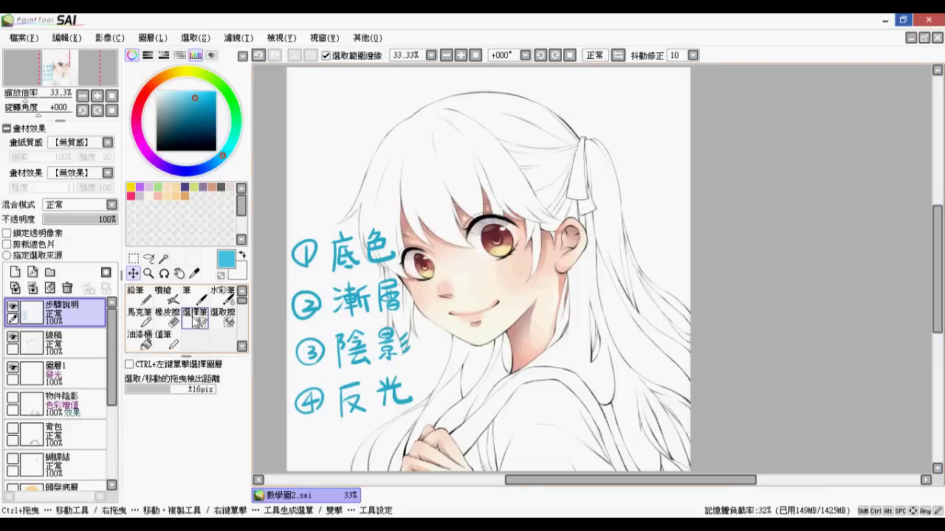
{"action": "left_click", "coordinate": [195, 295]}
{"action": "left_click", "coordinate": [190, 385]}
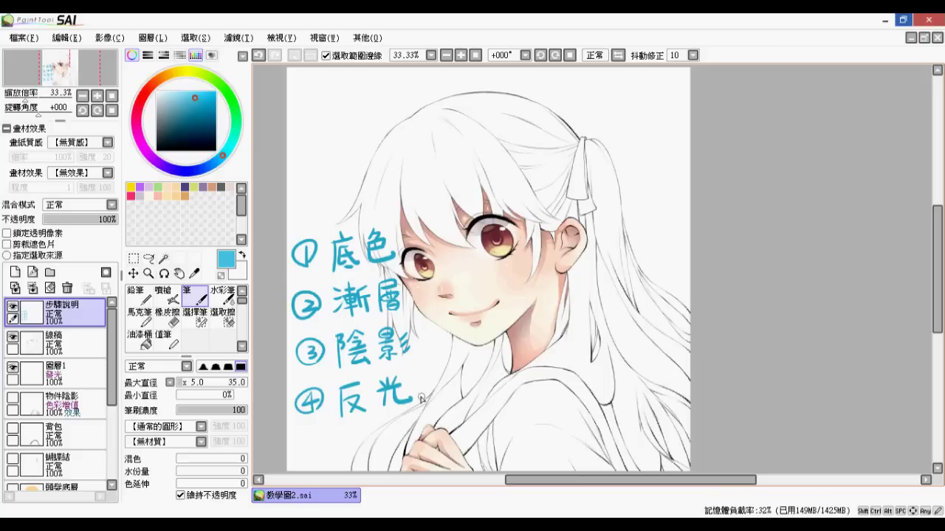
{"action": "left_click", "coordinate": [66, 289]}
Make the flat color layers for the hair (頭髮底層), ribbon (蝴蝶結) and bag strap (背包) visible
{"action": "scroll", "coordinate": [74, 384], "scroll_direction": "down", "scroll_amount": 4}
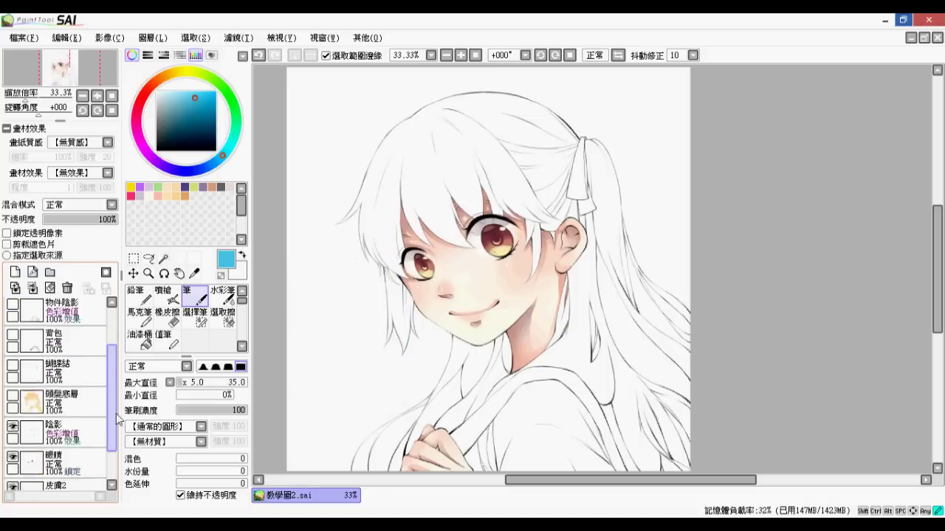
{"action": "left_click", "coordinate": [94, 397]}
{"action": "left_click", "coordinate": [22, 342]}
{"action": "left_click", "coordinate": [13, 348]}
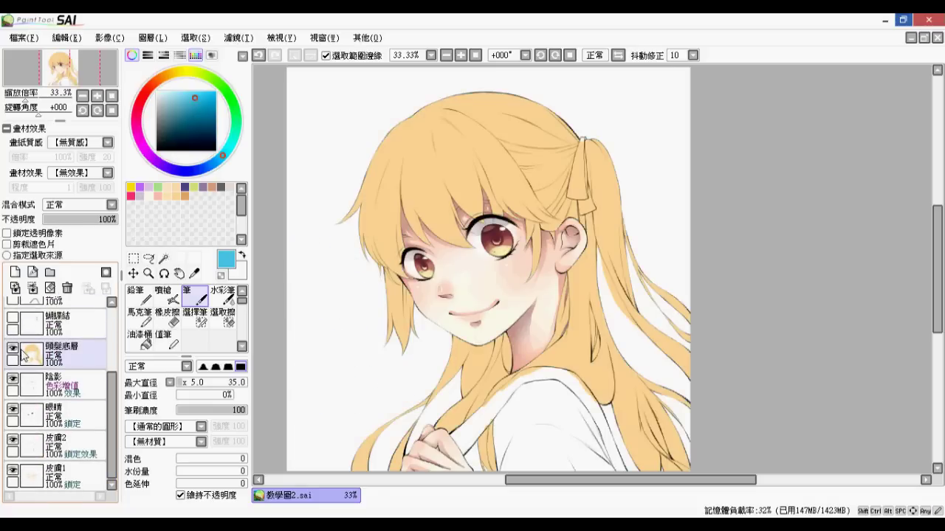
{"action": "left_click_drag", "start_coordinate": [113, 385], "coordinate": [111, 351]}
{"action": "left_click", "coordinate": [12, 378]}
{"action": "left_click", "coordinate": [13, 346]}
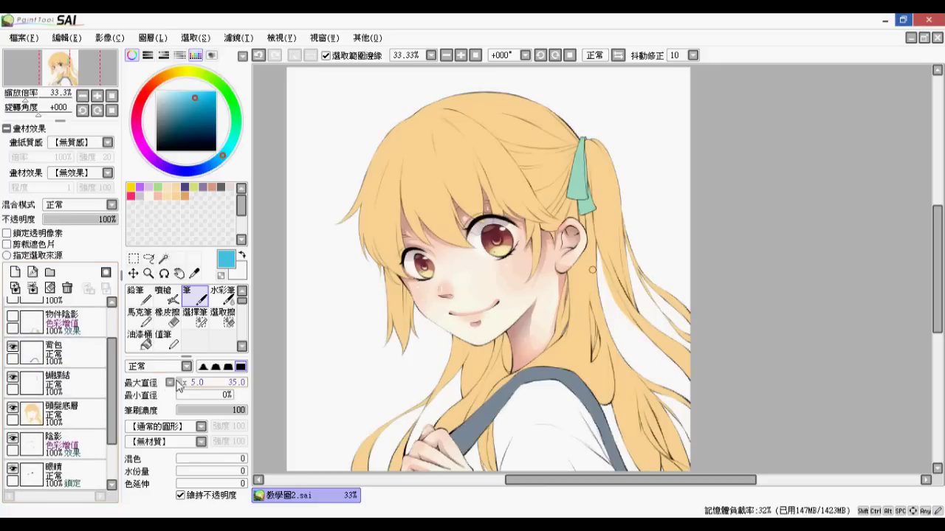
Lock the transparent pixels of the hair base layer 頭髮底層
{"action": "mouse_move", "coordinate": [571, 338]}
{"action": "left_mouse_down"}
{"action": "mouse_move", "coordinate": [538, 331]}
{"action": "mouse_move", "coordinate": [561, 333]}
{"action": "mouse_move", "coordinate": [562, 346]}
{"action": "mouse_move", "coordinate": [552, 340]}
{"action": "left_mouse_up"}
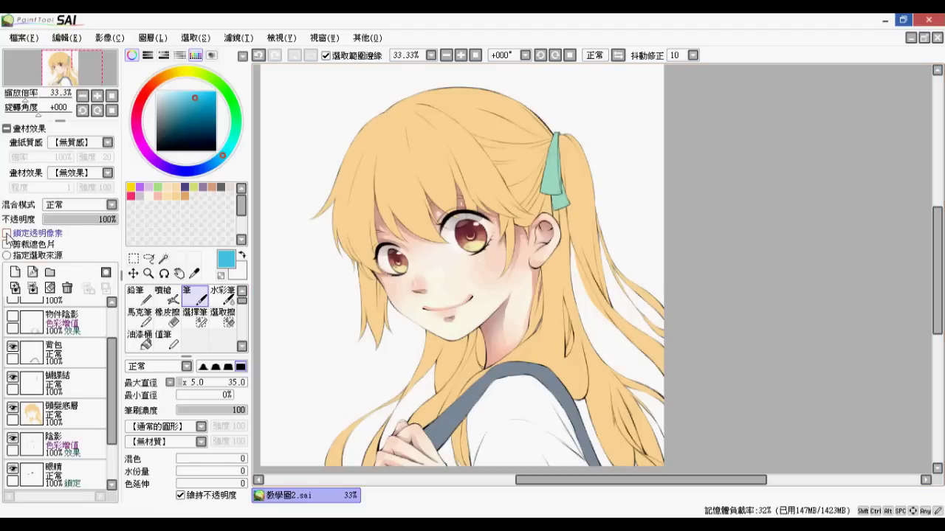
{"action": "left_click", "coordinate": [81, 417]}
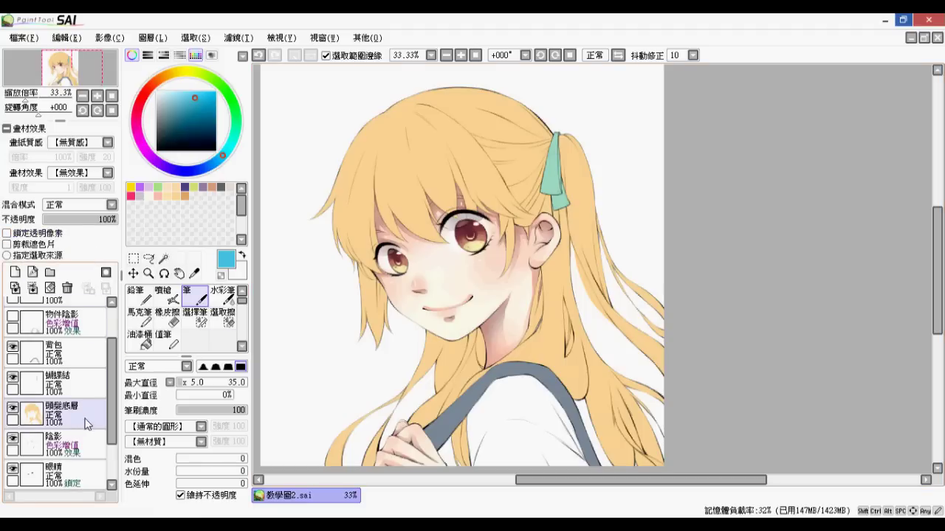
{"action": "left_click", "coordinate": [86, 426]}
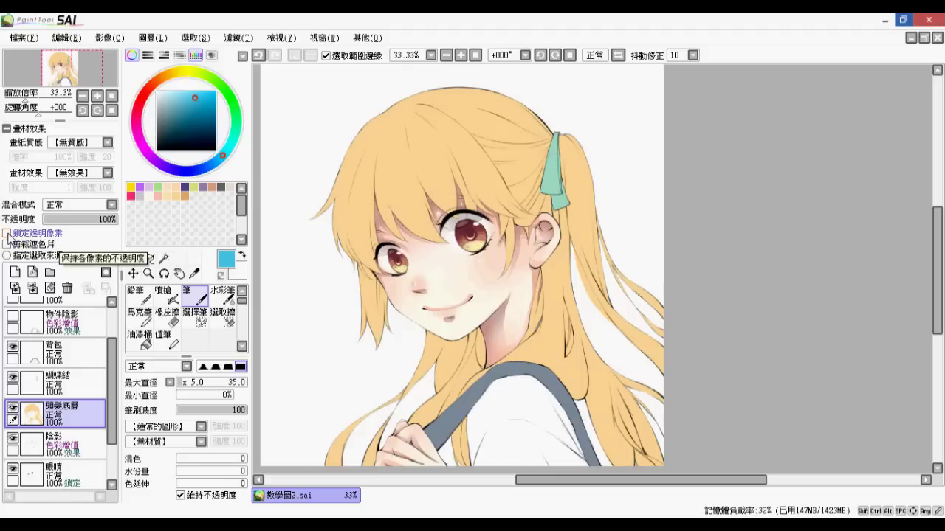
{"action": "left_click", "coordinate": [7, 234]}
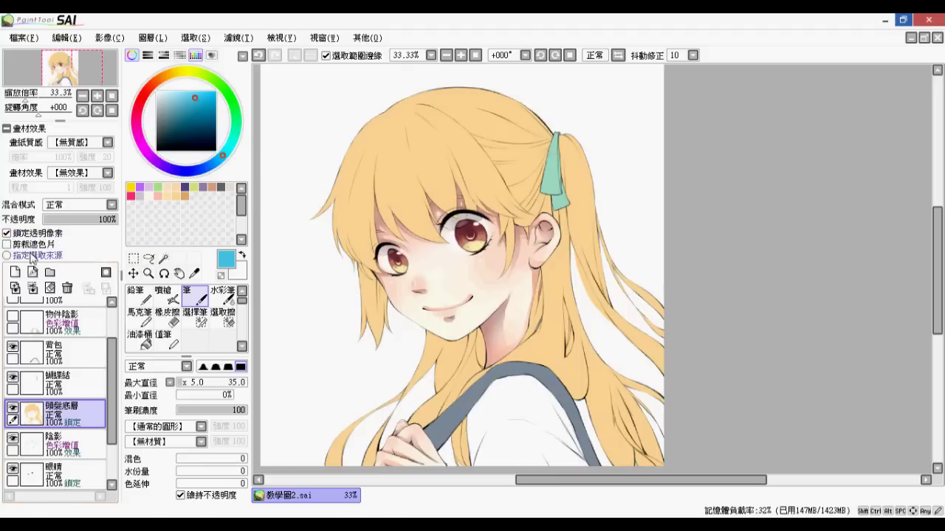
Sample the hair's base color and shift it to a paler, yellower tone for the 筆 brush
{"action": "left_click", "coordinate": [195, 273]}
{"action": "left_click", "coordinate": [399, 164]}
{"action": "left_click", "coordinate": [201, 301]}
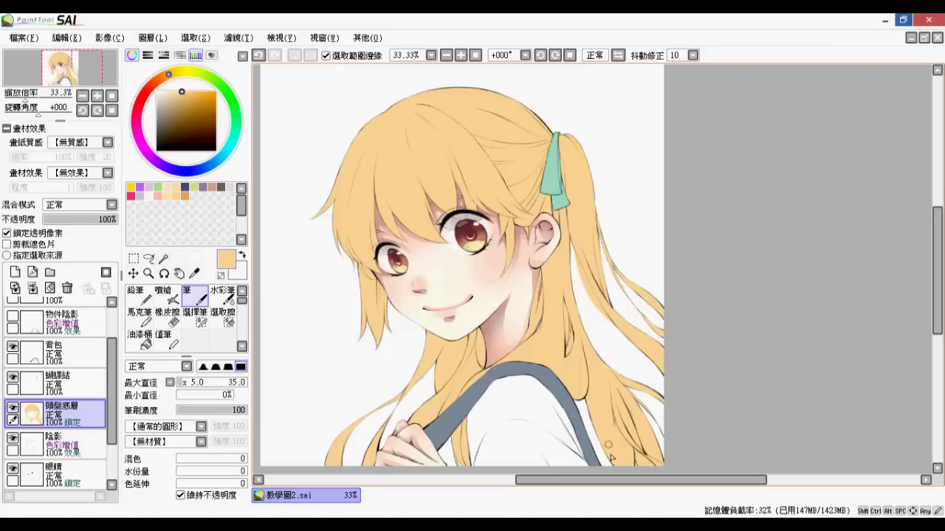
{"action": "left_click", "coordinate": [195, 275]}
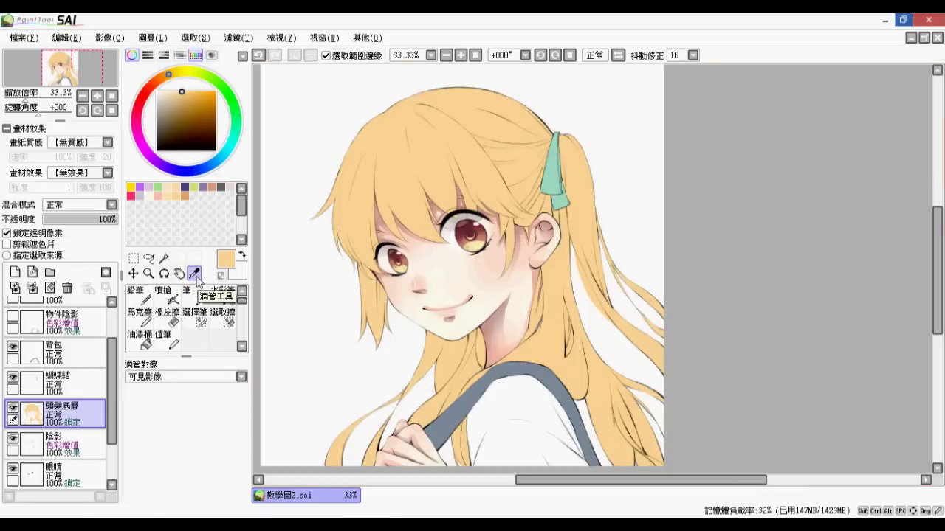
{"action": "left_click", "coordinate": [376, 145]}
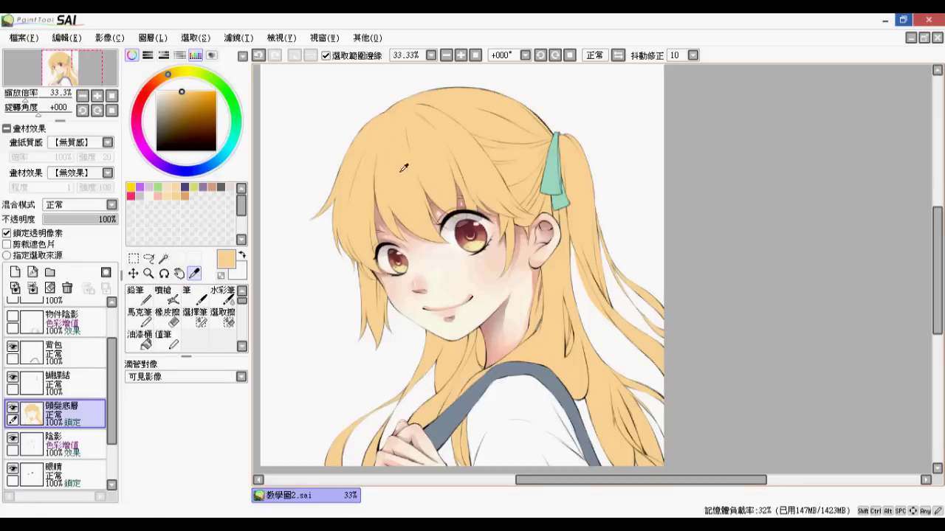
{"action": "left_click", "coordinate": [193, 295]}
{"action": "left_click", "coordinate": [176, 91]}
{"action": "left_click_drag", "start_coordinate": [174, 75], "coordinate": [178, 74]}
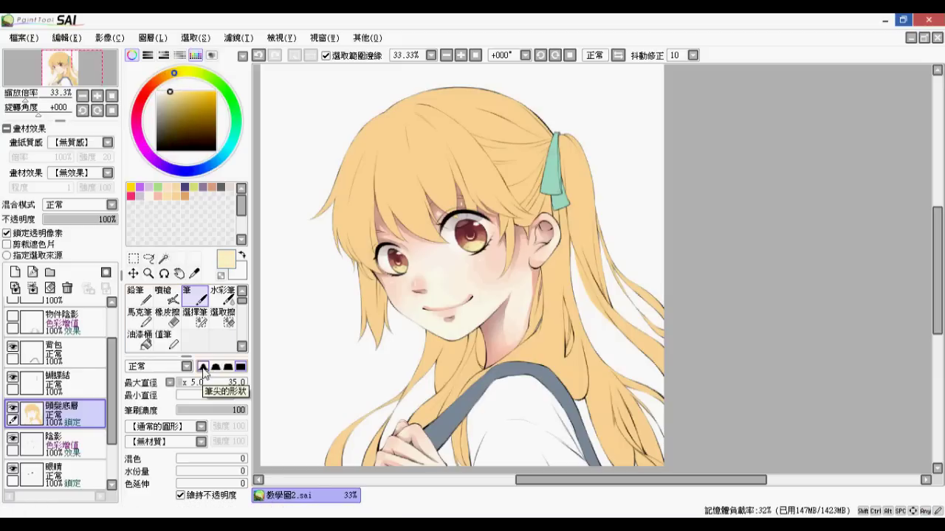
Give the 筆 brush the softest tip shape, a maximum diameter of 415, density 72 and color blending 54
{"action": "left_click", "coordinate": [202, 384]}
{"action": "mouse_move", "coordinate": [203, 384]}
{"action": "left_mouse_down"}
{"action": "mouse_move", "coordinate": [247, 380]}
{"action": "mouse_move", "coordinate": [229, 387]}
{"action": "left_mouse_up"}
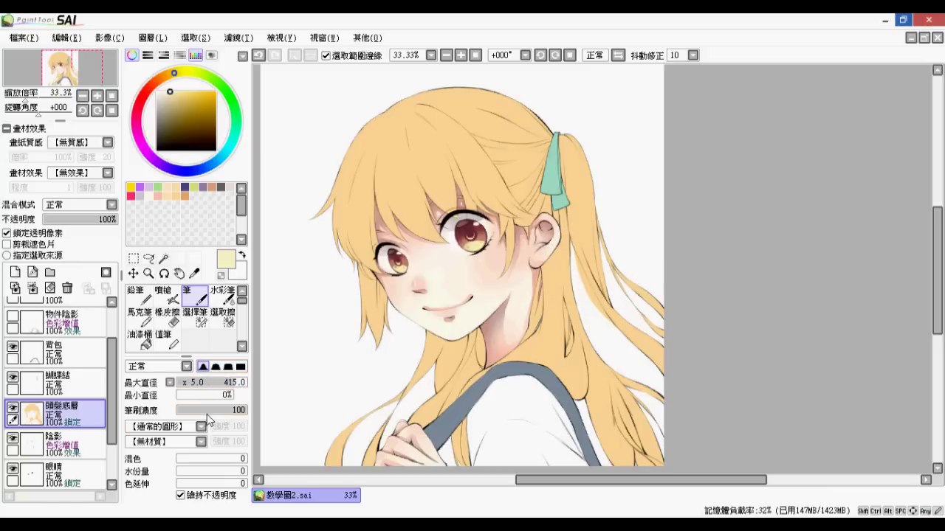
{"action": "left_click", "coordinate": [229, 410]}
{"action": "left_click_drag", "start_coordinate": [198, 460], "coordinate": [211, 464]}
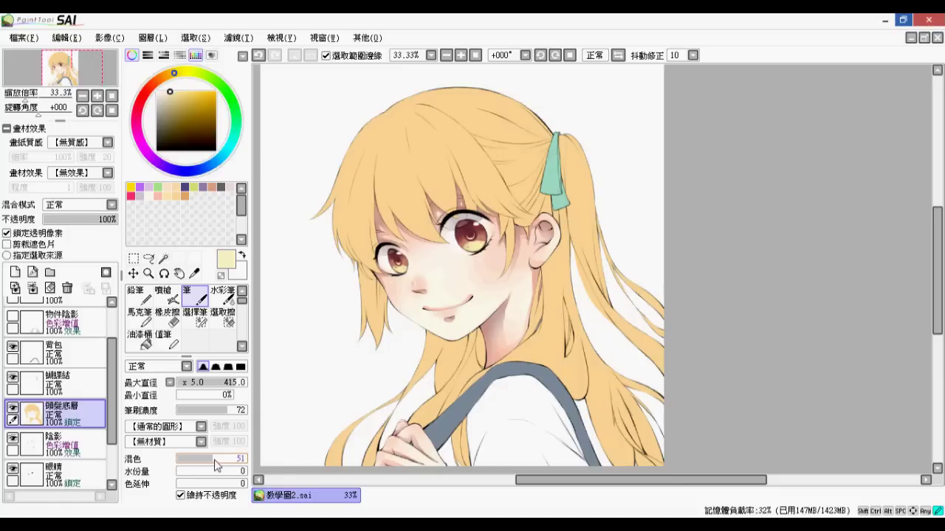
Enlarge the brush to a diameter of 455 and softly lighten the bangs and front hair with the pale yellow
{"action": "scroll", "coordinate": [334, 301], "scroll_direction": "down", "scroll_amount": 1}
{"action": "key", "text": "space"}
{"action": "mouse_move", "coordinate": [379, 198]}
{"action": "left_mouse_down"}
{"action": "mouse_move", "coordinate": [394, 238]}
{"action": "mouse_move", "coordinate": [371, 232]}
{"action": "left_mouse_up"}
{"action": "left_click", "coordinate": [243, 383]}
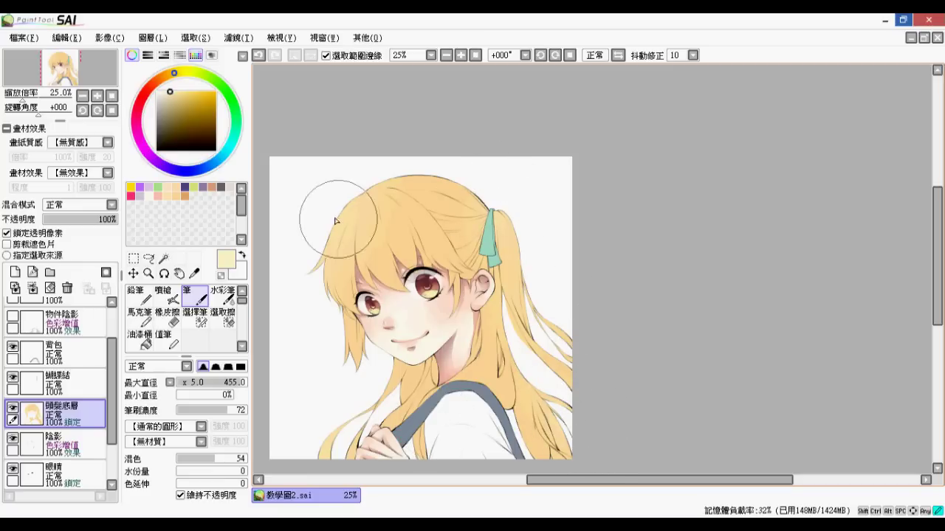
{"action": "scroll", "coordinate": [347, 362], "scroll_direction": "up", "scroll_amount": 1}
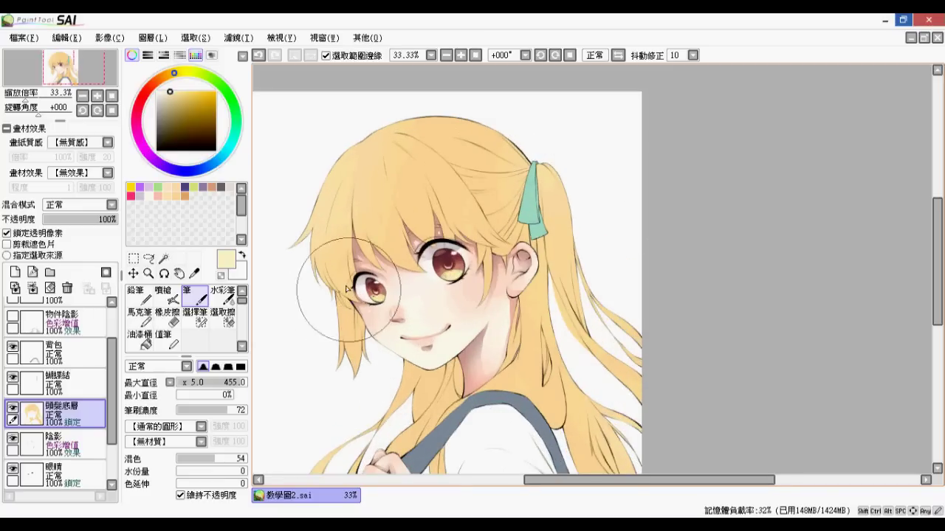
Reduce the brush to diameter 185 with density 91 and refine the pale yellow areas on the bangs and side hair
{"action": "scroll", "coordinate": [330, 201], "scroll_direction": "up", "scroll_amount": 1}
{"action": "left_click_drag", "start_coordinate": [217, 384], "coordinate": [203, 386]}
{"action": "left_click_drag", "start_coordinate": [247, 411], "coordinate": [239, 410]}
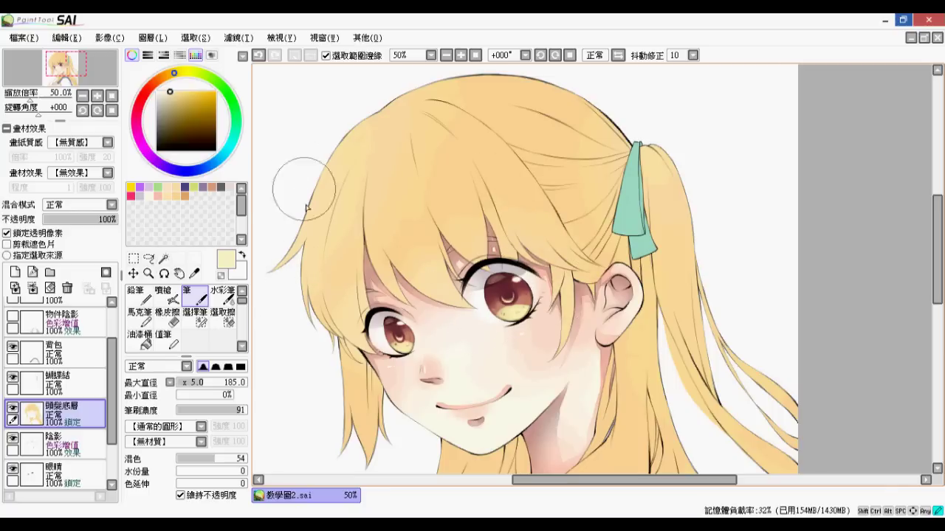
{"action": "scroll", "coordinate": [347, 243], "scroll_direction": "down", "scroll_amount": 1}
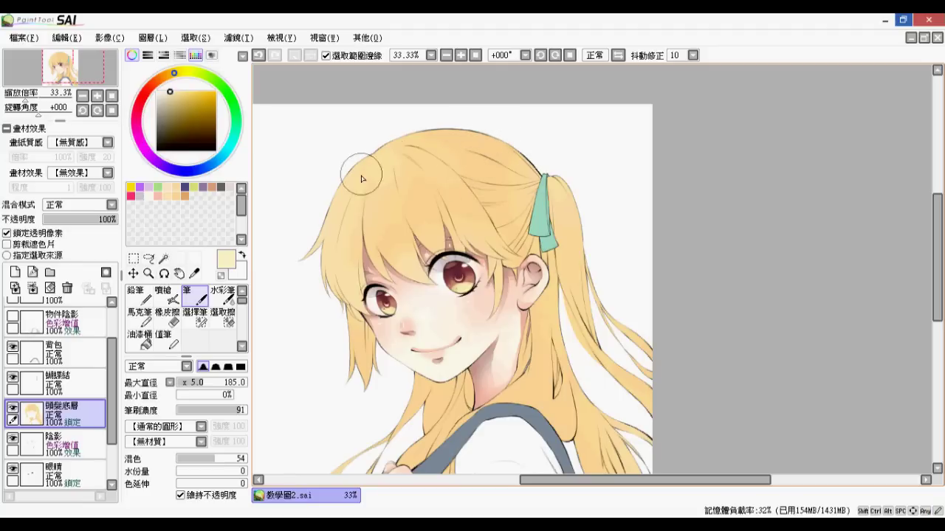
Sample the hair's base color, deepen it to a stronger orange, and set the brush to color blending 30 and diameter 160
{"action": "left_click", "coordinate": [194, 273]}
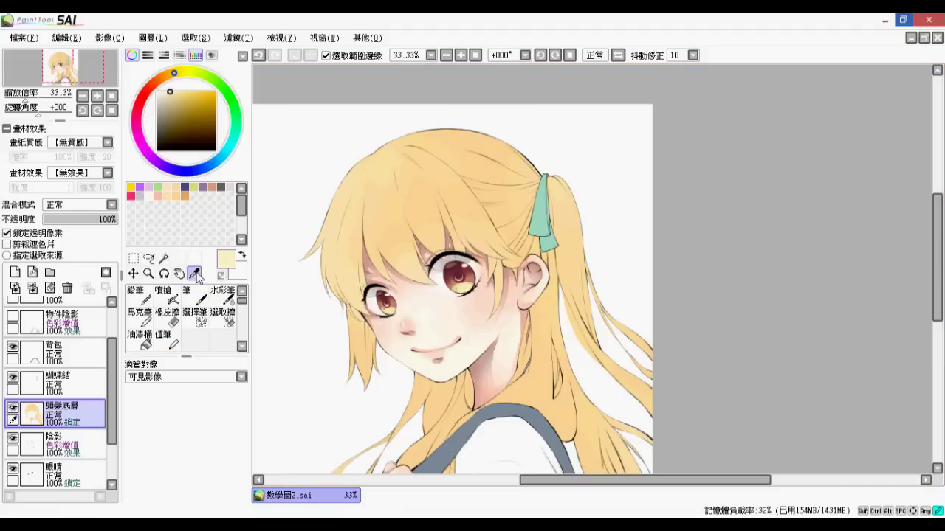
{"action": "left_click", "coordinate": [424, 196]}
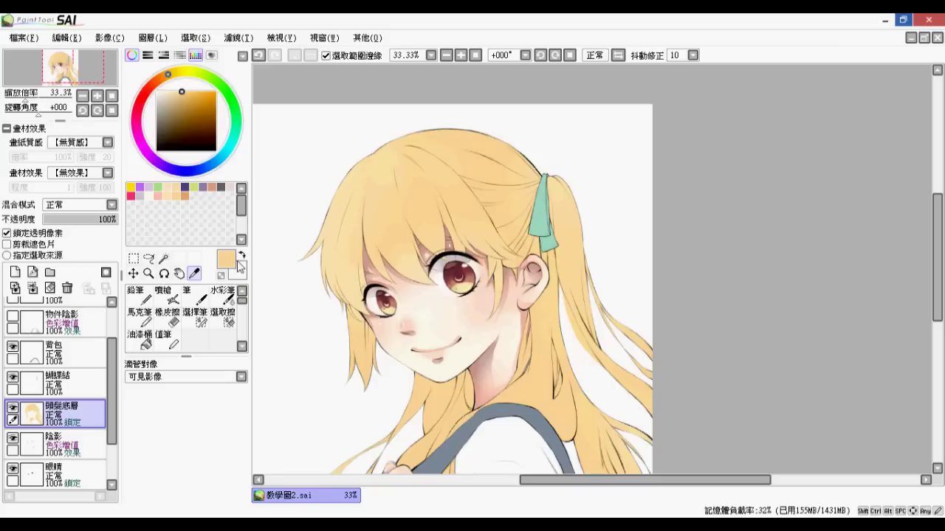
{"action": "left_click", "coordinate": [198, 299]}
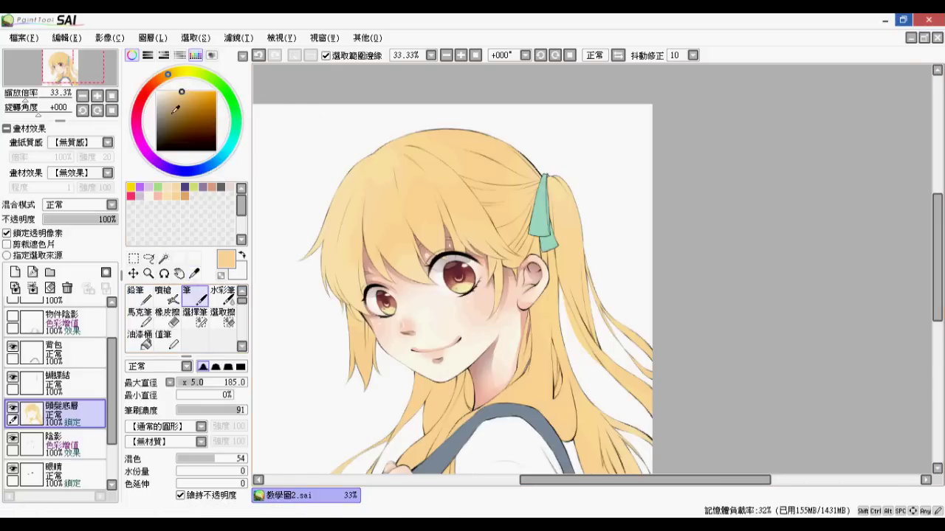
{"action": "left_click_drag", "start_coordinate": [183, 89], "coordinate": [197, 95]}
{"action": "left_click", "coordinate": [203, 460]}
{"action": "left_click_drag", "start_coordinate": [205, 464], "coordinate": [200, 461]}
{"action": "mouse_move", "coordinate": [205, 383]}
{"action": "left_mouse_down"}
{"action": "mouse_move", "coordinate": [194, 383]}
{"action": "mouse_move", "coordinate": [202, 383]}
{"action": "left_mouse_up"}
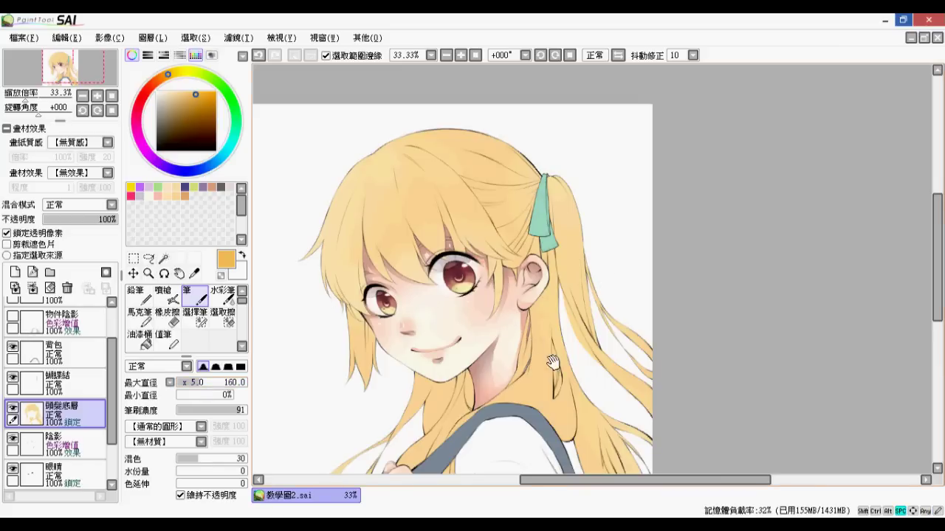
Shade the hair beside the neck, around the crown and on the ponytail with the deeper orange, enlarging the brush to diameter 205
{"action": "left_click_drag", "start_coordinate": [553, 362], "coordinate": [493, 266]}
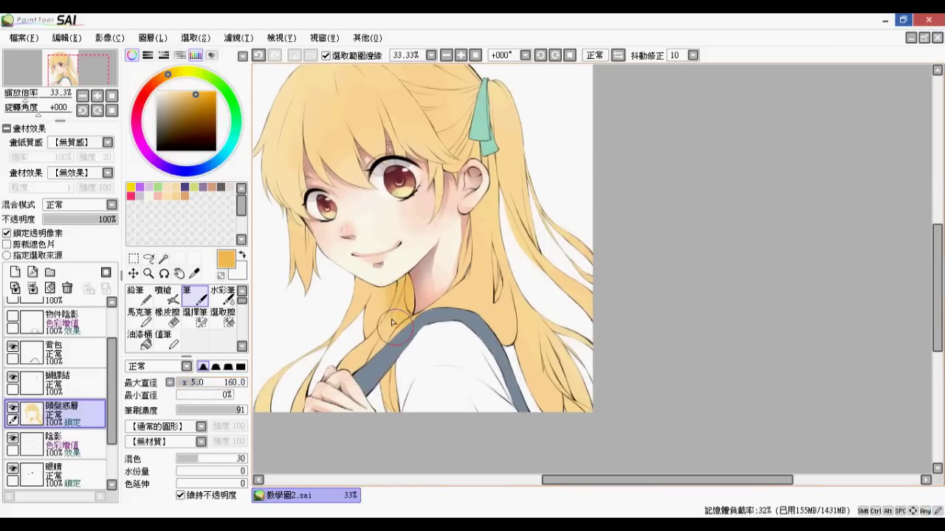
{"action": "left_click_drag", "start_coordinate": [202, 383], "coordinate": [208, 383]}
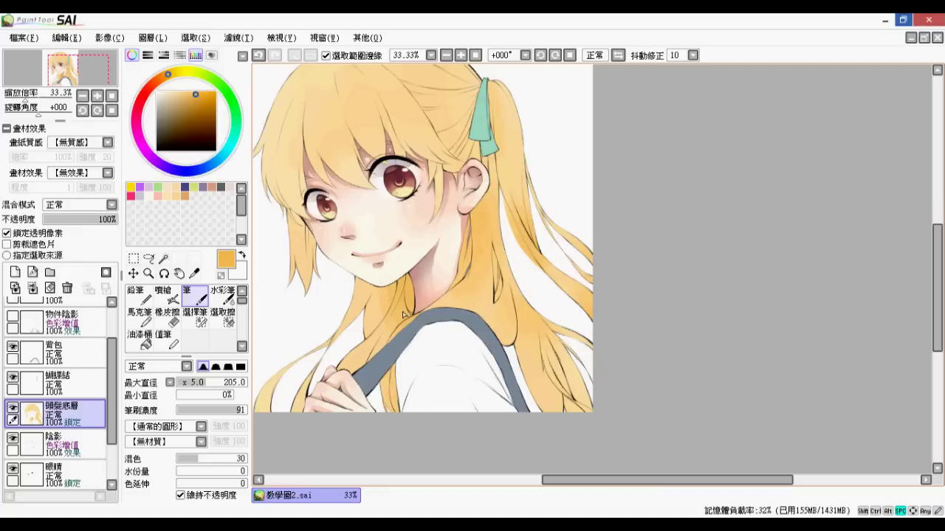
{"action": "left_click_drag", "start_coordinate": [320, 411], "coordinate": [414, 442]}
{"action": "left_click_drag", "start_coordinate": [448, 156], "coordinate": [449, 265]}
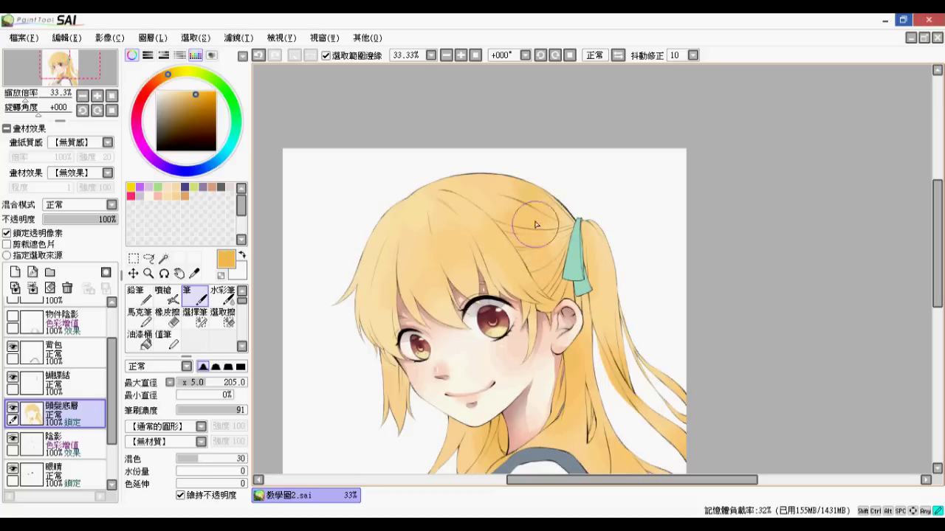
{"action": "scroll", "coordinate": [546, 273], "scroll_direction": "down", "scroll_amount": 3}
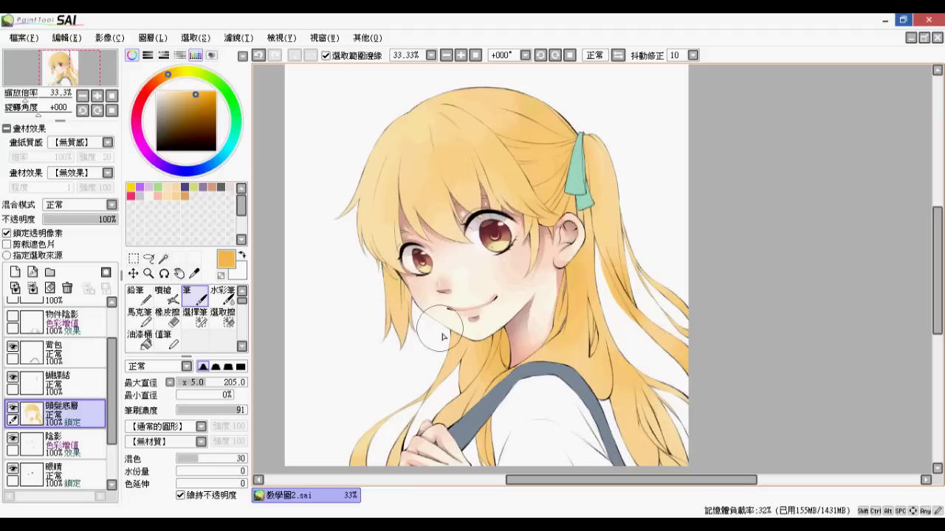
{"action": "key", "text": "minus"}
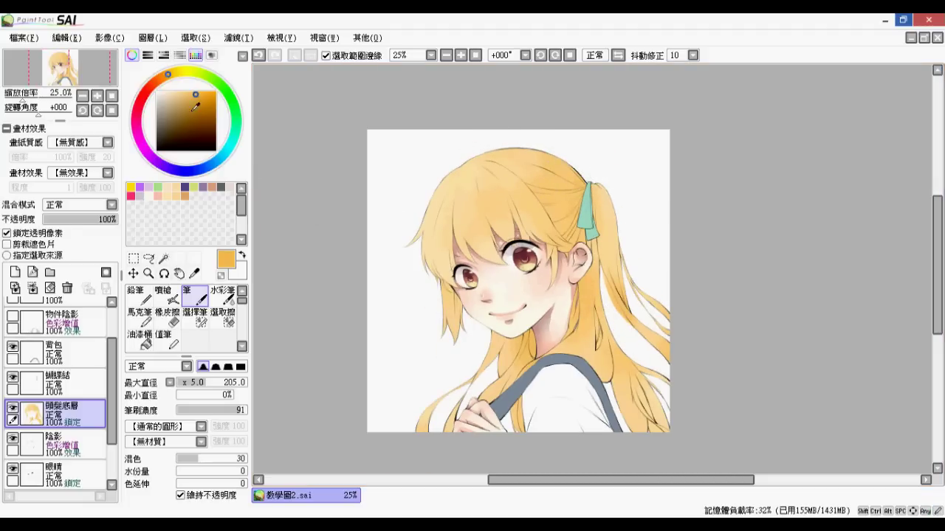
Darken the orange slightly and deepen the shading on the hair near the ribbon and behind the neck
{"action": "left_click_drag", "start_coordinate": [197, 94], "coordinate": [197, 97]}
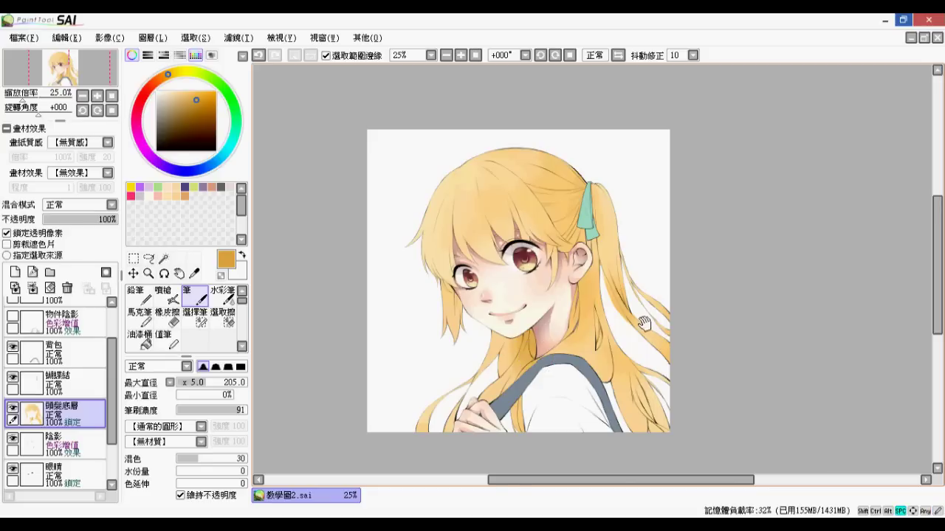
{"action": "left_click_drag", "start_coordinate": [645, 322], "coordinate": [560, 307]}
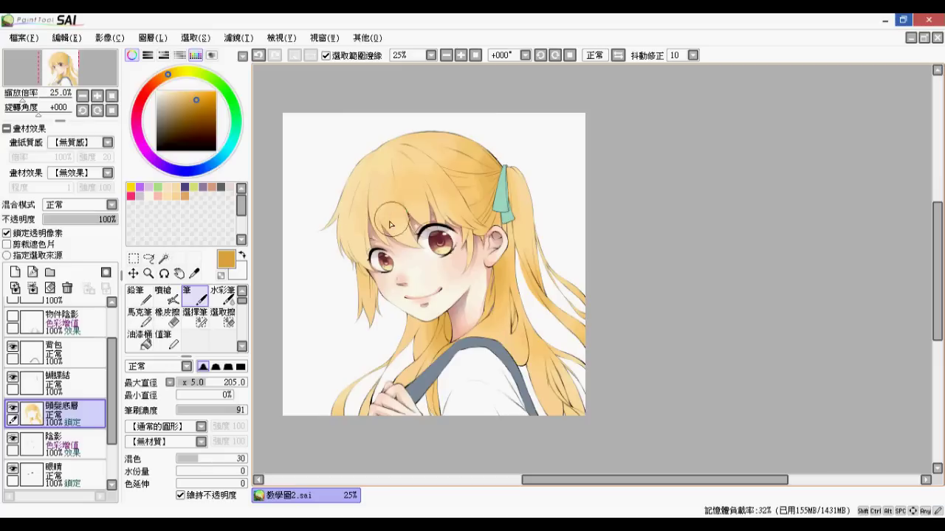
{"action": "scroll", "coordinate": [391, 224], "scroll_direction": "up", "scroll_amount": 1}
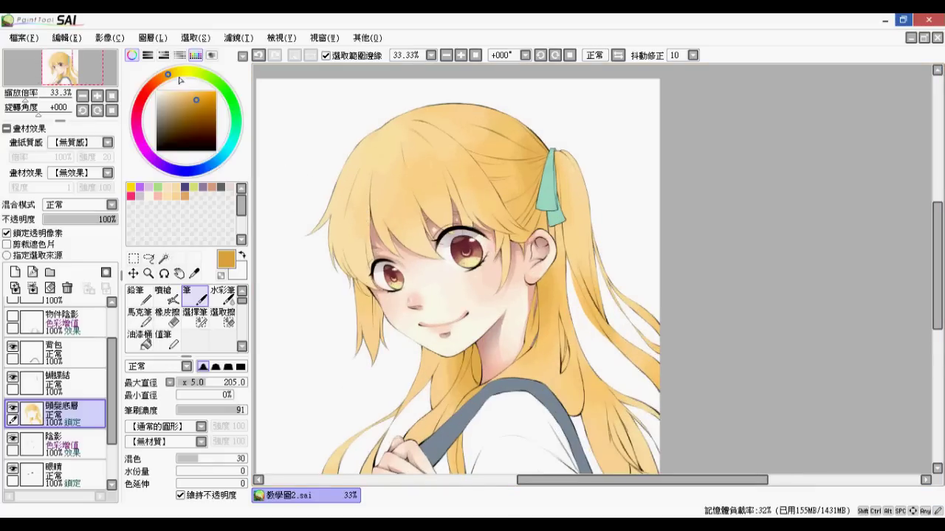
Choose a pale cyan and softly tint the tips of the side locks, the long strands and the ponytail
{"action": "left_click", "coordinate": [228, 148]}
{"action": "left_click", "coordinate": [172, 95]}
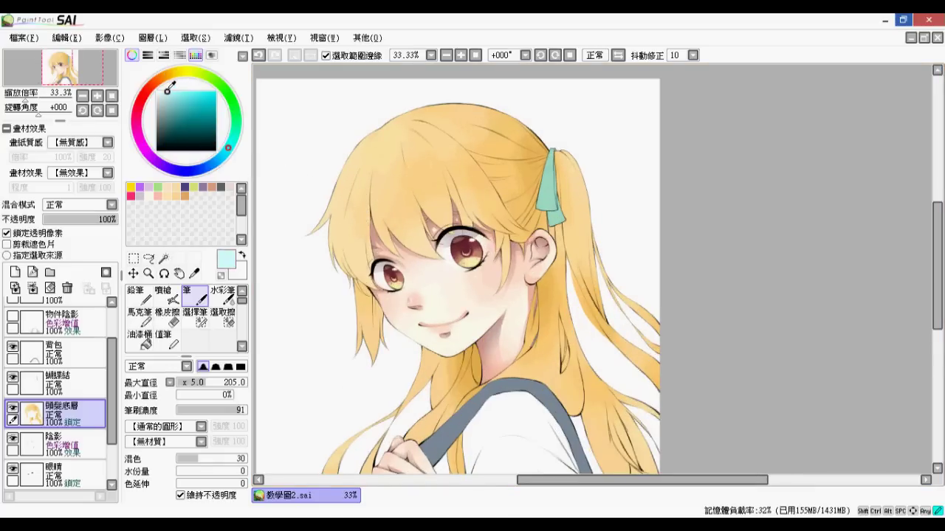
{"action": "mouse_move", "coordinate": [372, 366]}
{"action": "left_mouse_down"}
{"action": "mouse_move", "coordinate": [345, 330]}
{"action": "mouse_move", "coordinate": [363, 320]}
{"action": "mouse_move", "coordinate": [358, 298]}
{"action": "left_mouse_up"}
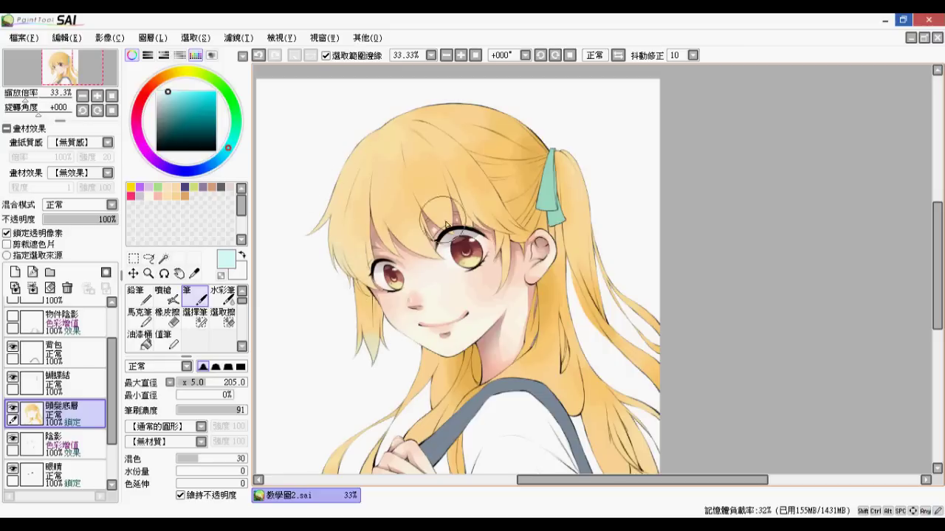
{"action": "left_click_drag", "start_coordinate": [512, 318], "coordinate": [601, 225]}
{"action": "mouse_move", "coordinate": [415, 378]}
{"action": "left_mouse_down"}
{"action": "mouse_move", "coordinate": [417, 348]}
{"action": "mouse_move", "coordinate": [445, 373]}
{"action": "mouse_move", "coordinate": [427, 350]}
{"action": "mouse_move", "coordinate": [500, 278]}
{"action": "left_mouse_up"}
{"action": "left_click_drag", "start_coordinate": [486, 324], "coordinate": [493, 311]}
{"action": "left_click_drag", "start_coordinate": [697, 247], "coordinate": [591, 285]}
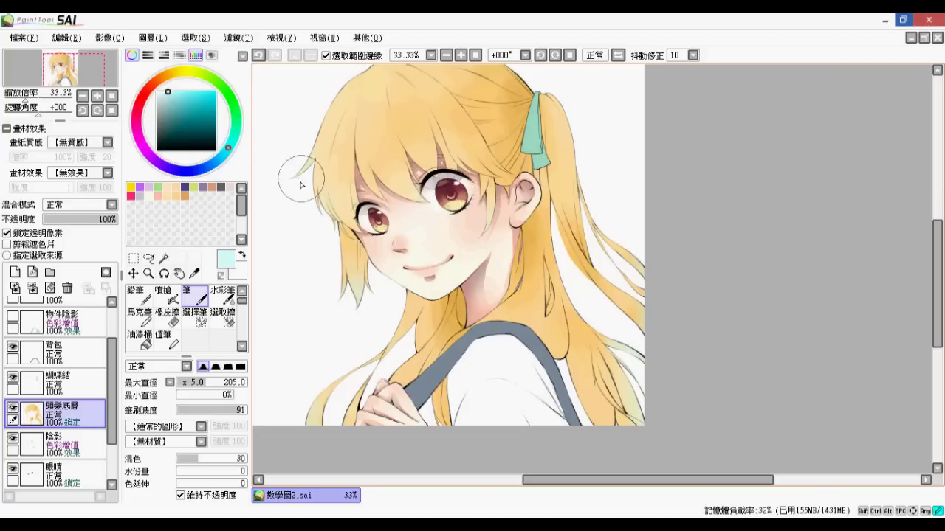
{"action": "scroll", "coordinate": [335, 319], "scroll_direction": "down", "scroll_amount": 1}
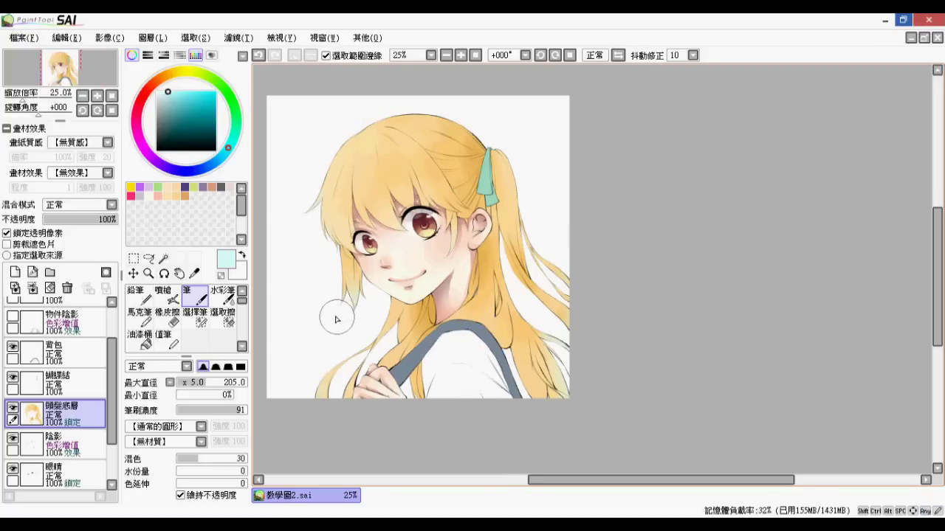
Select the 線稿 line-art layer and lock its transparent pixels
{"action": "scroll", "coordinate": [323, 318], "scroll_direction": "up", "scroll_amount": 1}
{"action": "left_click_drag", "start_coordinate": [283, 286], "coordinate": [317, 327]}
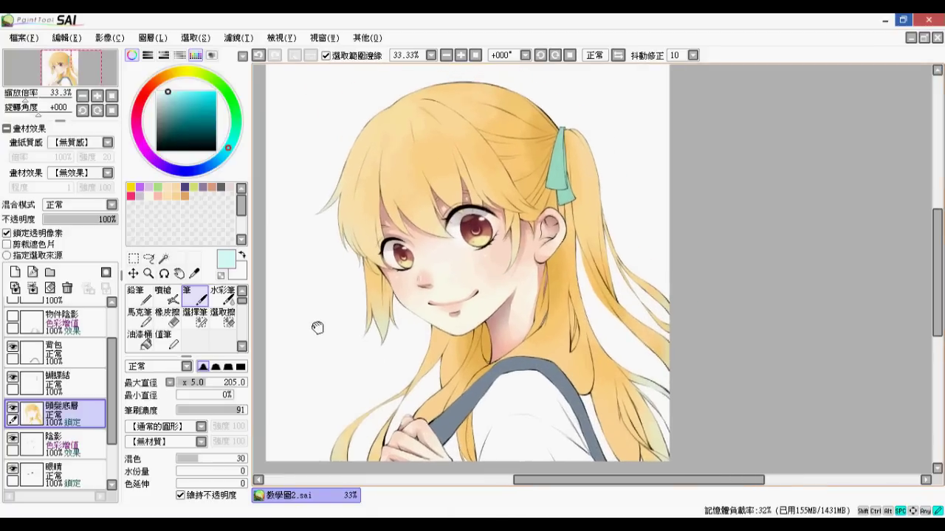
{"action": "scroll", "coordinate": [113, 339], "scroll_direction": "up", "scroll_amount": 2}
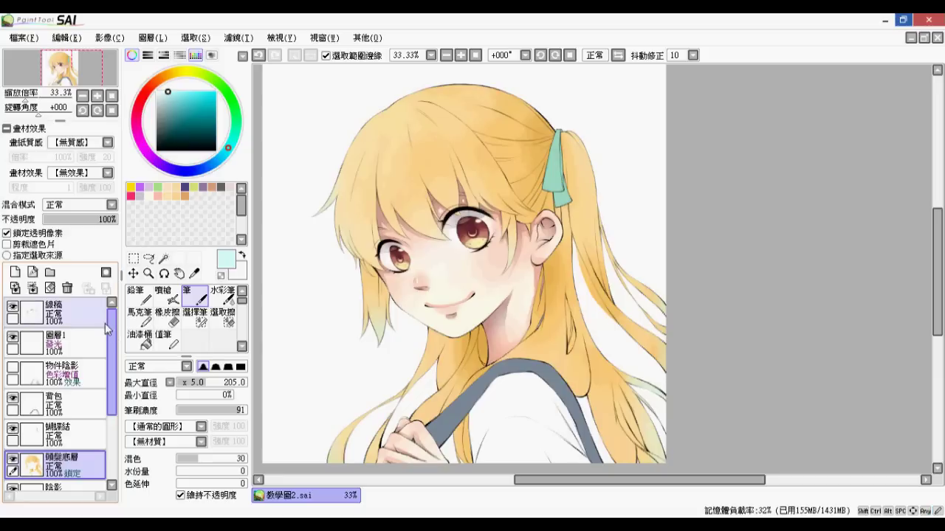
{"action": "left_click", "coordinate": [83, 313]}
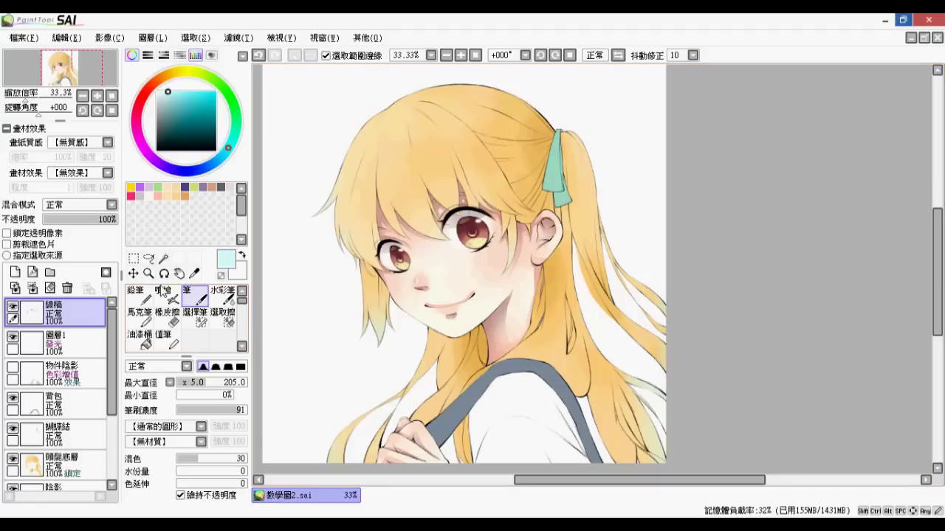
{"action": "left_click", "coordinate": [8, 234]}
Recolor the line art in dark red tones with the brush at diameter 500, density 100 and color blending 0
{"action": "left_click", "coordinate": [147, 96]}
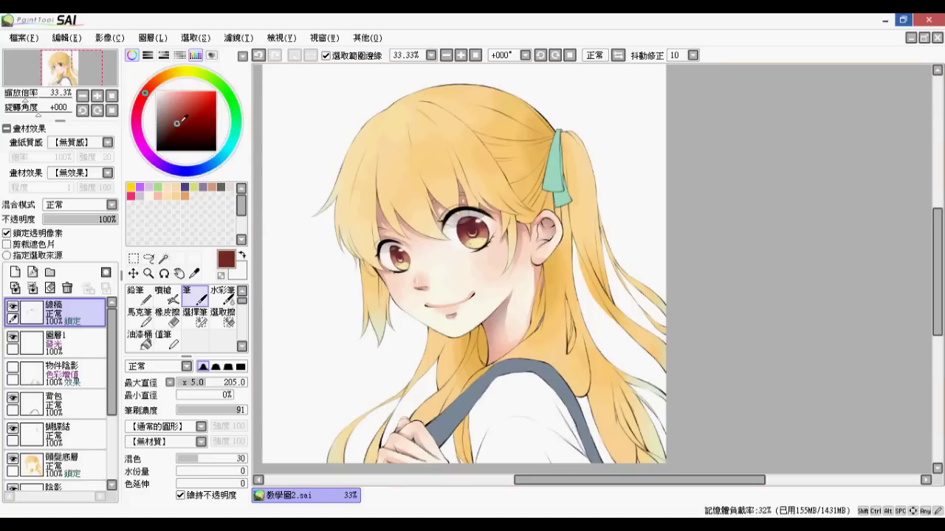
{"action": "left_click_drag", "start_coordinate": [177, 123], "coordinate": [183, 127]}
{"action": "mouse_move", "coordinate": [233, 382]}
{"action": "left_mouse_down"}
{"action": "mouse_move", "coordinate": [251, 385]}
{"action": "mouse_move", "coordinate": [257, 417]}
{"action": "left_mouse_up"}
{"action": "left_click_drag", "start_coordinate": [189, 469], "coordinate": [175, 469]}
{"action": "scroll", "coordinate": [296, 295], "scroll_direction": "down", "scroll_amount": 1}
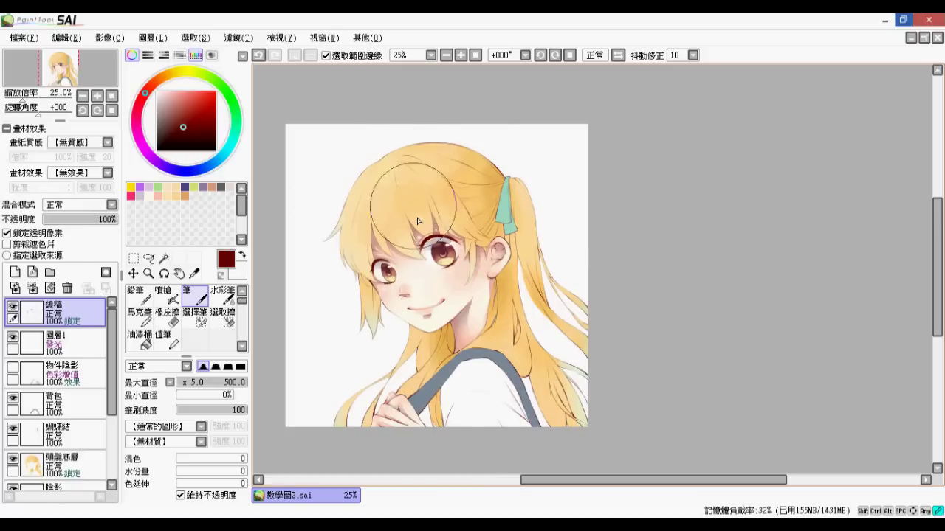
{"action": "scroll", "coordinate": [418, 266], "scroll_direction": "up", "scroll_amount": 2}
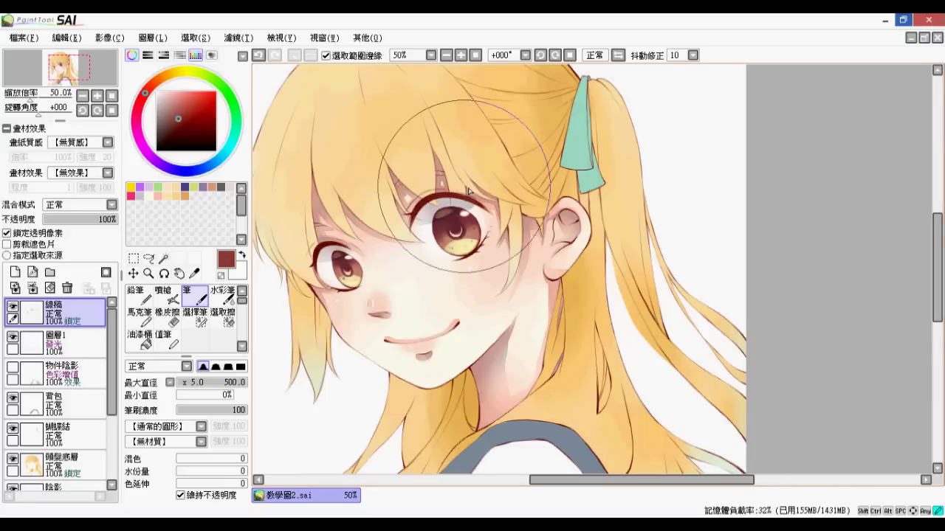
{"action": "scroll", "coordinate": [354, 162], "scroll_direction": "down", "scroll_amount": 1}
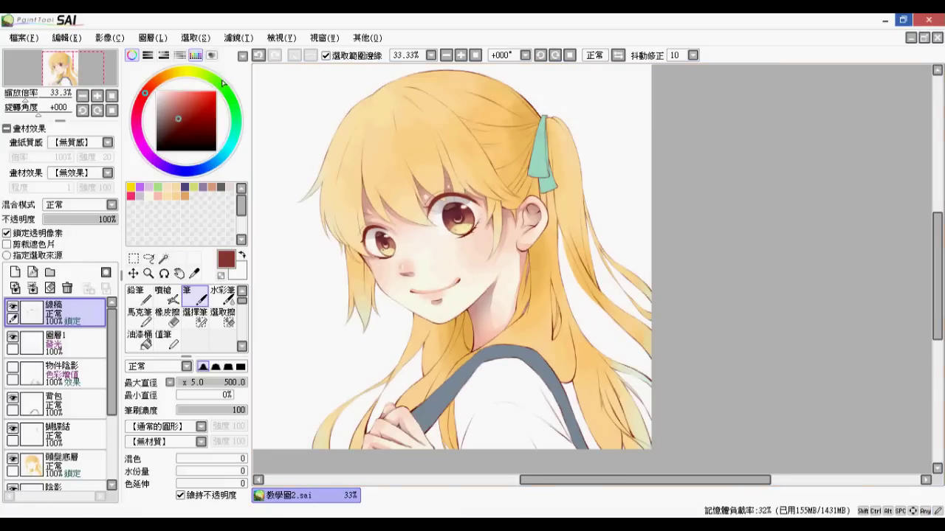
Choose a light tan and add a layer named 髮絲 above the hair base, in 色彩增值 blend mode
{"action": "left_click_drag", "start_coordinate": [215, 75], "coordinate": [224, 89]}
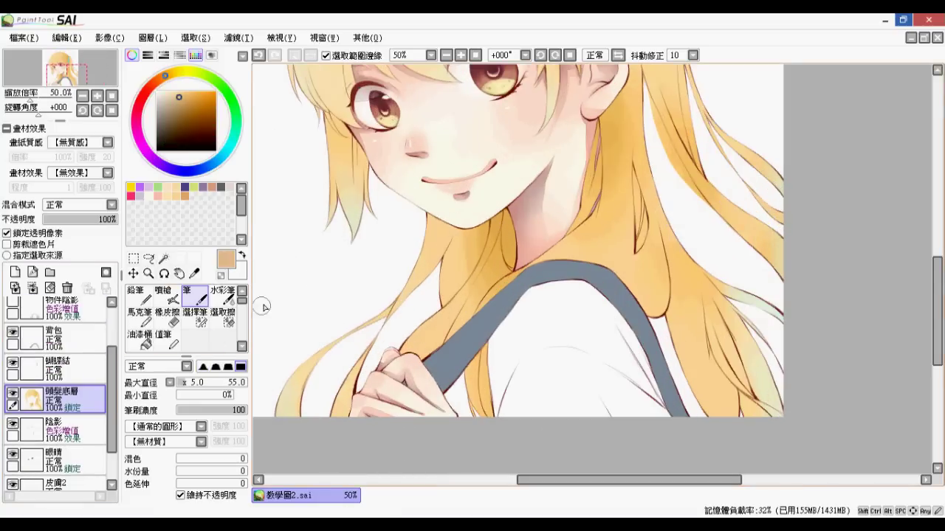
{"action": "left_click_drag", "start_coordinate": [381, 303], "coordinate": [430, 347]}
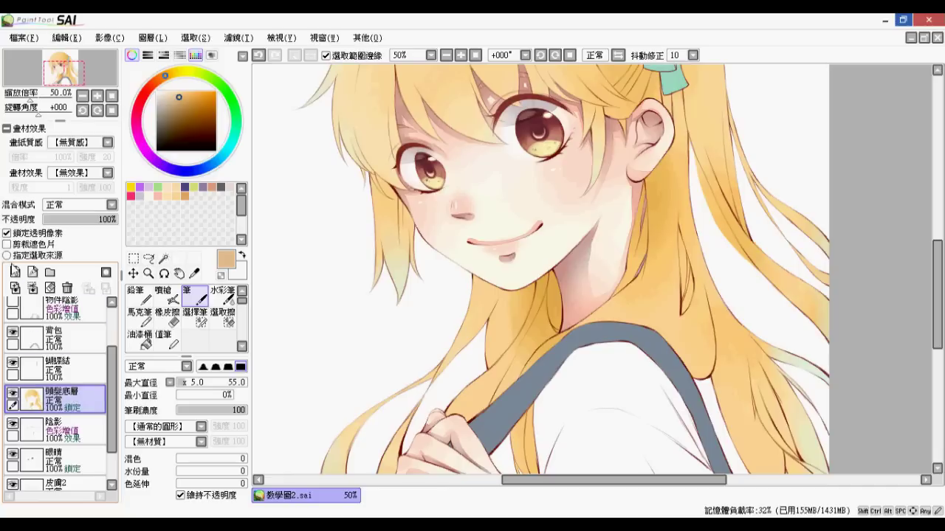
{"action": "left_click", "coordinate": [14, 272]}
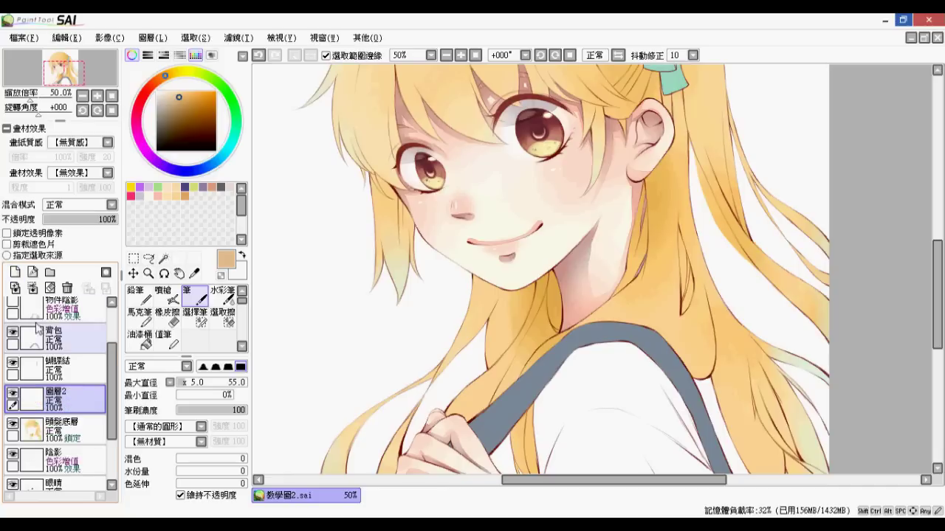
{"action": "double_click", "coordinate": [72, 390]}
{"action": "type", "text": "髮絲"}
{"action": "key", "text": "Return"}
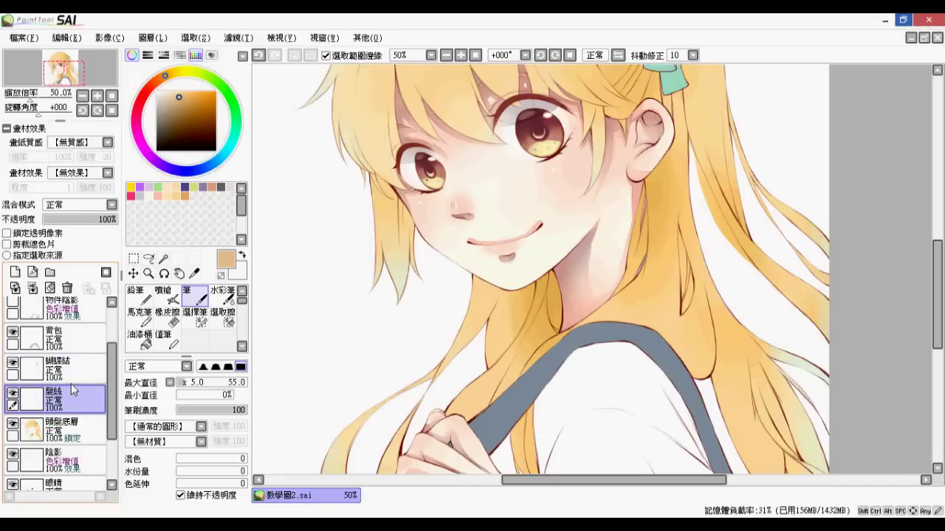
{"action": "left_click", "coordinate": [84, 204]}
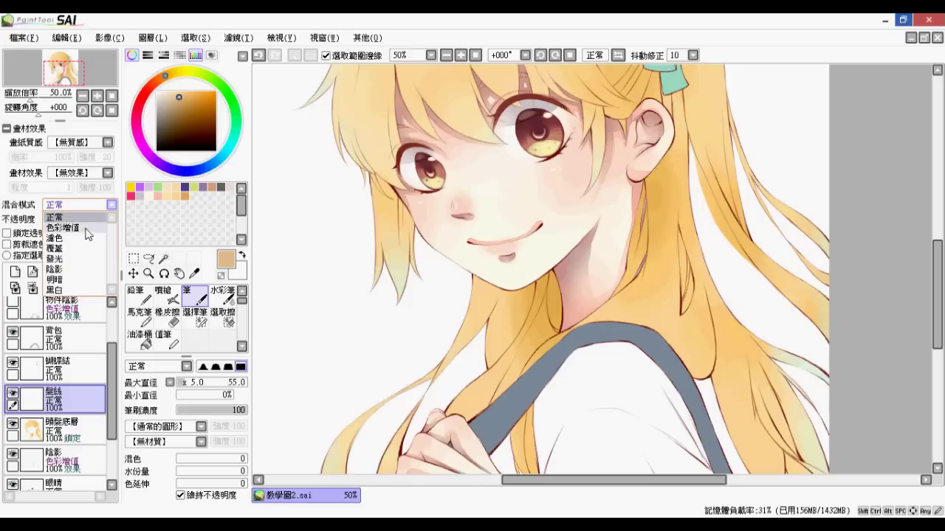
{"action": "left_click", "coordinate": [86, 228]}
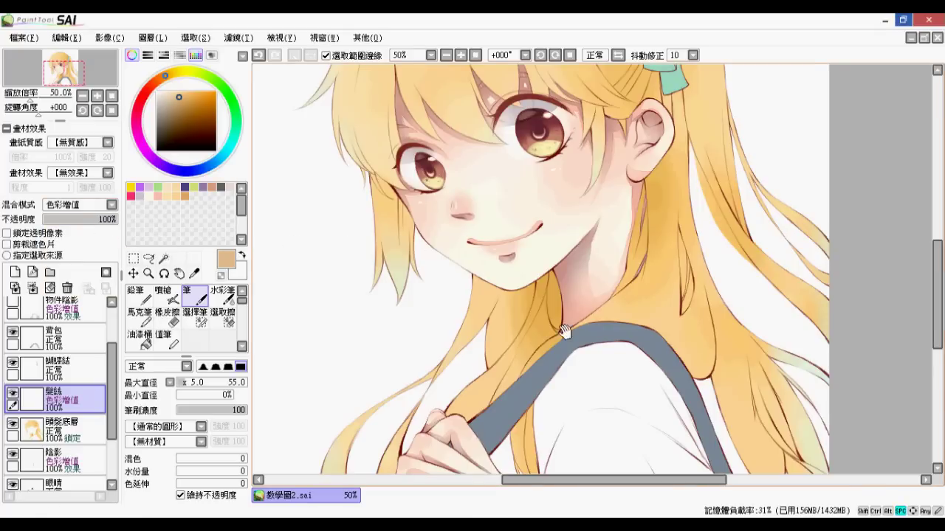
Fill the inner lock beside the neck with hard-edged tan shadow, using the brush at diameter 55
{"action": "left_click_drag", "start_coordinate": [563, 332], "coordinate": [507, 326]}
{"action": "scroll", "coordinate": [497, 284], "scroll_direction": "up", "scroll_amount": 2}
{"action": "left_click_drag", "start_coordinate": [496, 267], "coordinate": [499, 307]}
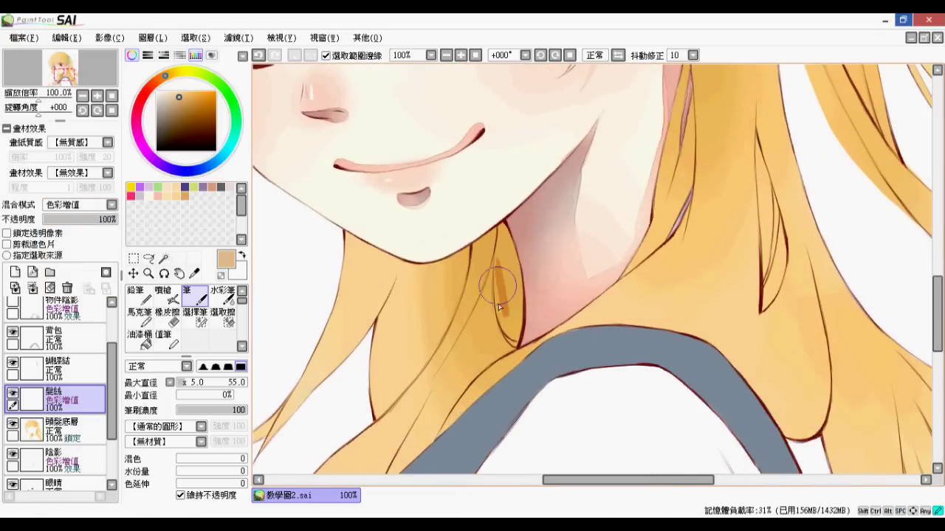
{"action": "left_click_drag", "start_coordinate": [494, 273], "coordinate": [500, 325]}
{"action": "left_click_drag", "start_coordinate": [497, 249], "coordinate": [504, 324]}
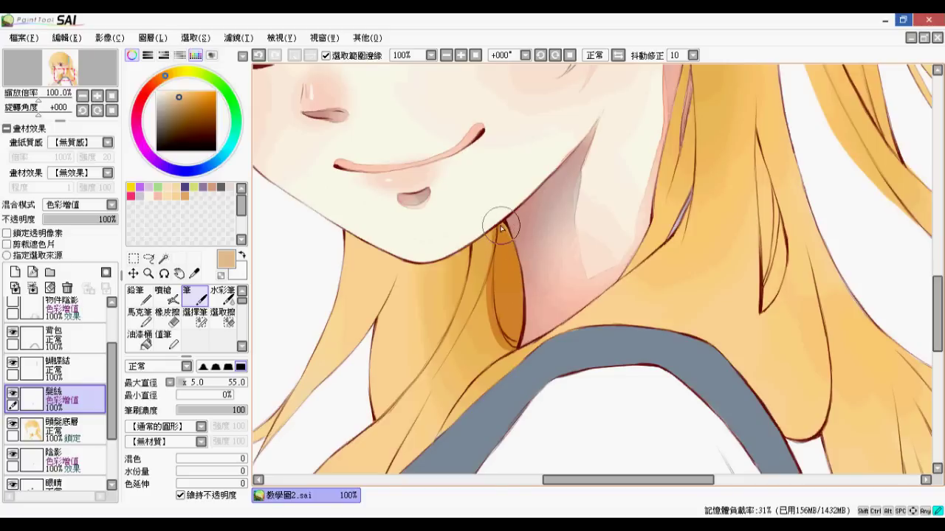
{"action": "left_click_drag", "start_coordinate": [453, 280], "coordinate": [417, 358]}
{"action": "left_click_drag", "start_coordinate": [465, 247], "coordinate": [404, 332]}
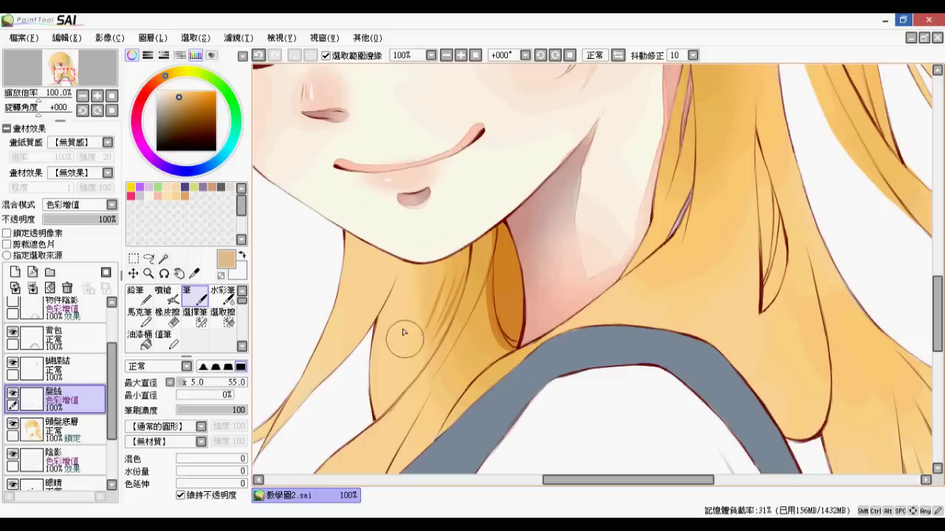
{"action": "left_click", "coordinate": [258, 56]}
{"action": "left_click", "coordinate": [258, 56]}
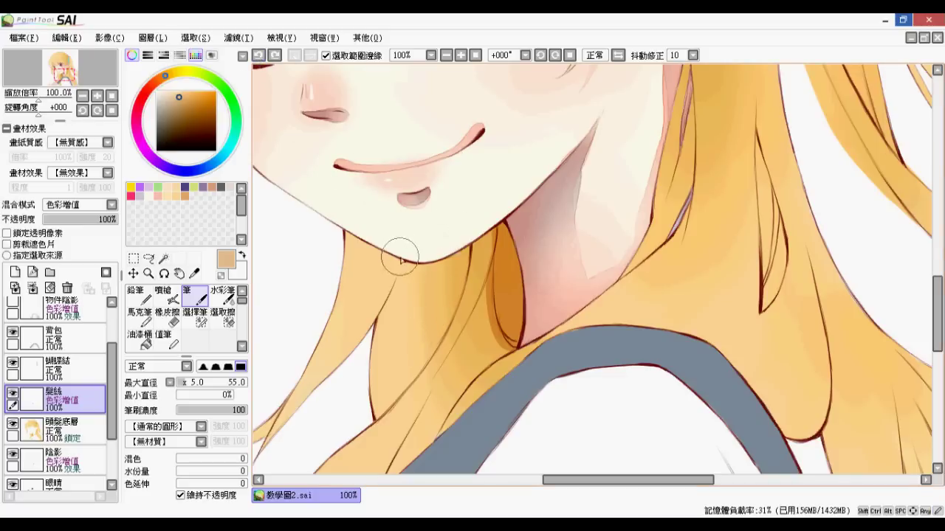
Paint the shadow below the chin and streaks in the hair beside the neck
{"action": "left_click_drag", "start_coordinate": [487, 254], "coordinate": [446, 264]}
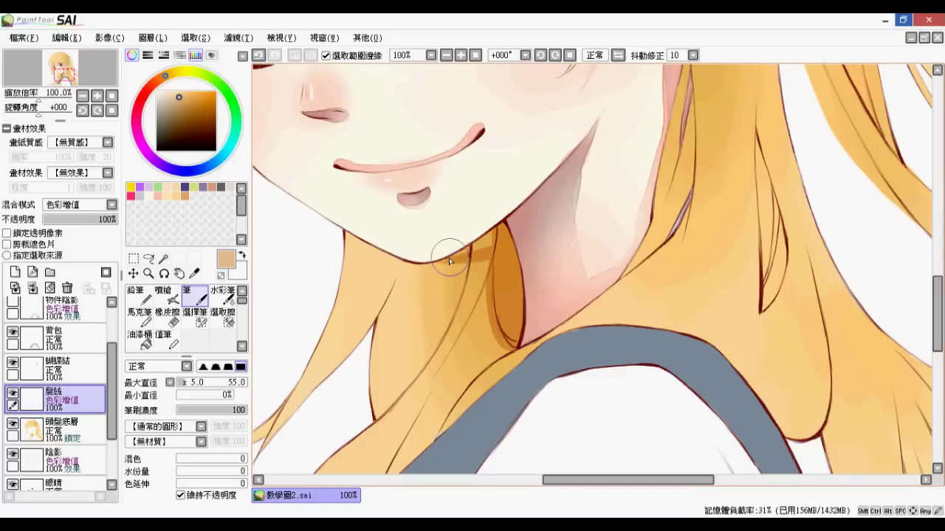
{"action": "left_click_drag", "start_coordinate": [491, 237], "coordinate": [595, 145]}
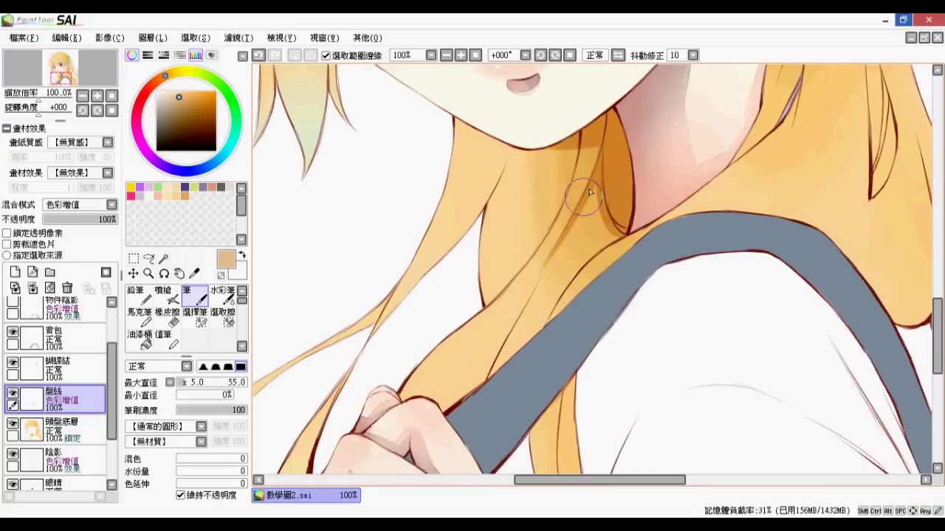
{"action": "mouse_move", "coordinate": [590, 225]}
{"action": "left_mouse_down"}
{"action": "mouse_move", "coordinate": [594, 179]}
{"action": "mouse_move", "coordinate": [599, 238]}
{"action": "mouse_move", "coordinate": [594, 184]}
{"action": "mouse_move", "coordinate": [604, 221]}
{"action": "left_mouse_up"}
{"action": "left_click_drag", "start_coordinate": [588, 210], "coordinate": [600, 241]}
{"action": "left_click_drag", "start_coordinate": [515, 152], "coordinate": [521, 201]}
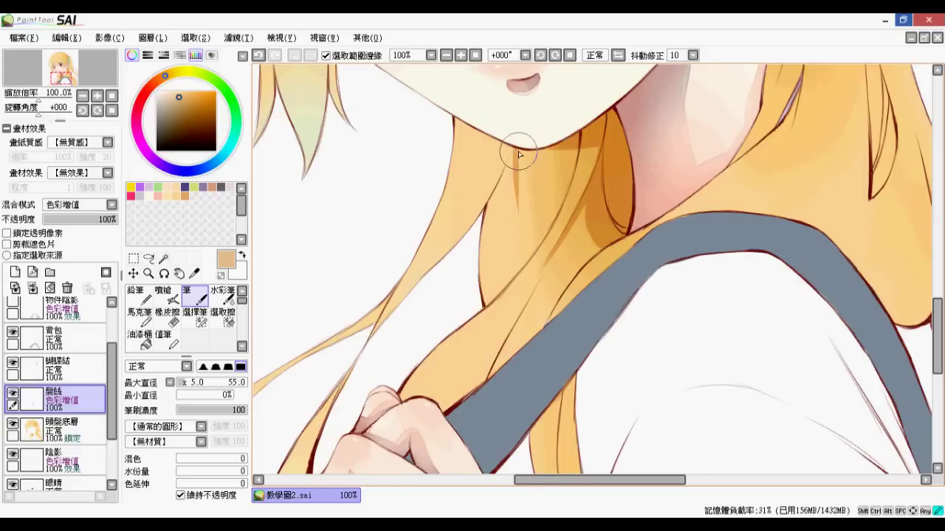
{"action": "left_click_drag", "start_coordinate": [539, 156], "coordinate": [557, 175]}
Shade the hair just above the hand, the outer lock below the chin and the spot where the thin strands cross
{"action": "left_click_drag", "start_coordinate": [575, 335], "coordinate": [488, 280]}
{"action": "left_click_drag", "start_coordinate": [468, 184], "coordinate": [484, 210]}
{"action": "mouse_move", "coordinate": [360, 352]}
{"action": "left_mouse_down"}
{"action": "mouse_move", "coordinate": [321, 346]}
{"action": "mouse_move", "coordinate": [348, 337]}
{"action": "mouse_move", "coordinate": [328, 336]}
{"action": "mouse_move", "coordinate": [372, 341]}
{"action": "left_mouse_up"}
{"action": "left_click_drag", "start_coordinate": [418, 111], "coordinate": [417, 188]}
{"action": "mouse_move", "coordinate": [410, 141]}
{"action": "left_mouse_down"}
{"action": "mouse_move", "coordinate": [426, 217]}
{"action": "mouse_move", "coordinate": [491, 291]}
{"action": "left_mouse_up"}
{"action": "left_click_drag", "start_coordinate": [448, 153], "coordinate": [504, 185]}
{"action": "scroll", "coordinate": [514, 307], "scroll_direction": "down", "scroll_amount": 1}
{"action": "scroll", "coordinate": [515, 308], "scroll_direction": "up", "scroll_amount": 2}
{"action": "left_click_drag", "start_coordinate": [493, 262], "coordinate": [512, 237]}
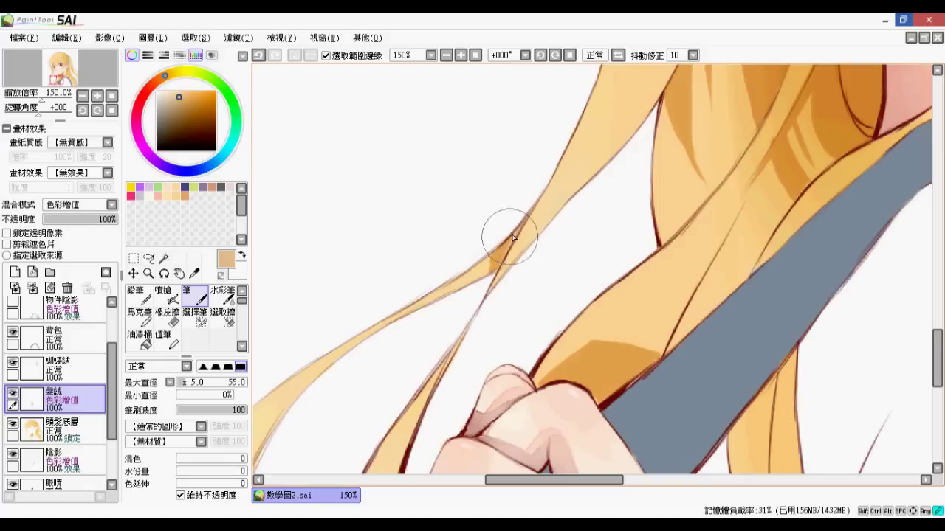
{"action": "scroll", "coordinate": [545, 211], "scroll_direction": "down", "scroll_amount": 2}
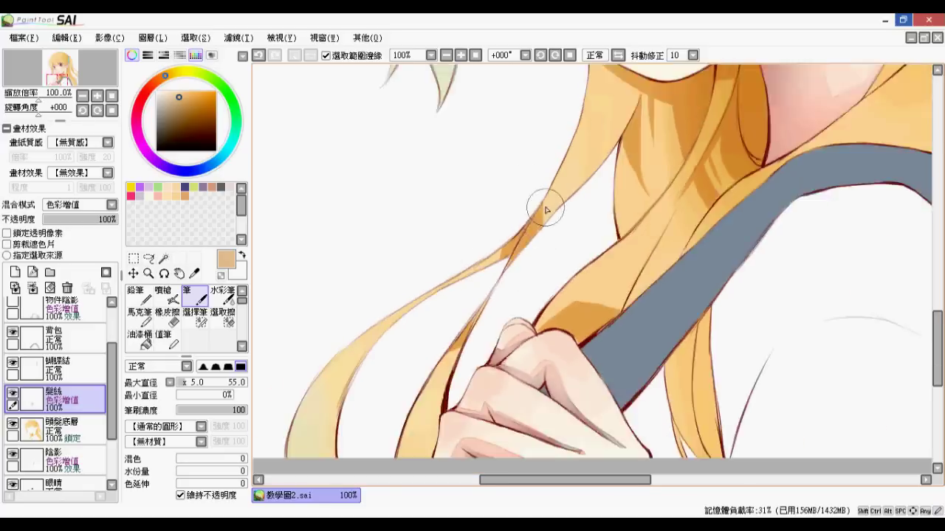
Add shadow strokes to the thin strands hanging beside the clasped hand
{"action": "scroll", "coordinate": [545, 210], "scroll_direction": "up", "scroll_amount": 2}
{"action": "scroll", "coordinate": [498, 291], "scroll_direction": "down", "scroll_amount": 2}
{"action": "mouse_move", "coordinate": [447, 380]}
{"action": "left_mouse_down"}
{"action": "mouse_move", "coordinate": [466, 263]}
{"action": "mouse_move", "coordinate": [438, 379]}
{"action": "left_mouse_up"}
{"action": "scroll", "coordinate": [438, 379], "scroll_direction": "up", "scroll_amount": 1}
{"action": "mouse_move", "coordinate": [432, 345]}
{"action": "left_mouse_down"}
{"action": "mouse_move", "coordinate": [470, 208]}
{"action": "mouse_move", "coordinate": [435, 303]}
{"action": "left_mouse_up"}
{"action": "scroll", "coordinate": [643, 271], "scroll_direction": "down", "scroll_amount": 1}
Shade the side lock along the far cheek, including the shadow cast beneath the bangs
{"action": "left_click_drag", "start_coordinate": [643, 270], "coordinate": [477, 347]}
{"action": "scroll", "coordinate": [477, 348], "scroll_direction": "up", "scroll_amount": 1}
{"action": "left_click_drag", "start_coordinate": [540, 115], "coordinate": [498, 208]}
{"action": "left_click_drag", "start_coordinate": [504, 219], "coordinate": [531, 126]}
{"action": "mouse_move", "coordinate": [587, 269]}
{"action": "left_mouse_down"}
{"action": "mouse_move", "coordinate": [462, 173]}
{"action": "mouse_move", "coordinate": [449, 224]}
{"action": "mouse_move", "coordinate": [456, 358]}
{"action": "left_mouse_up"}
{"action": "left_click_drag", "start_coordinate": [414, 246], "coordinate": [433, 255]}
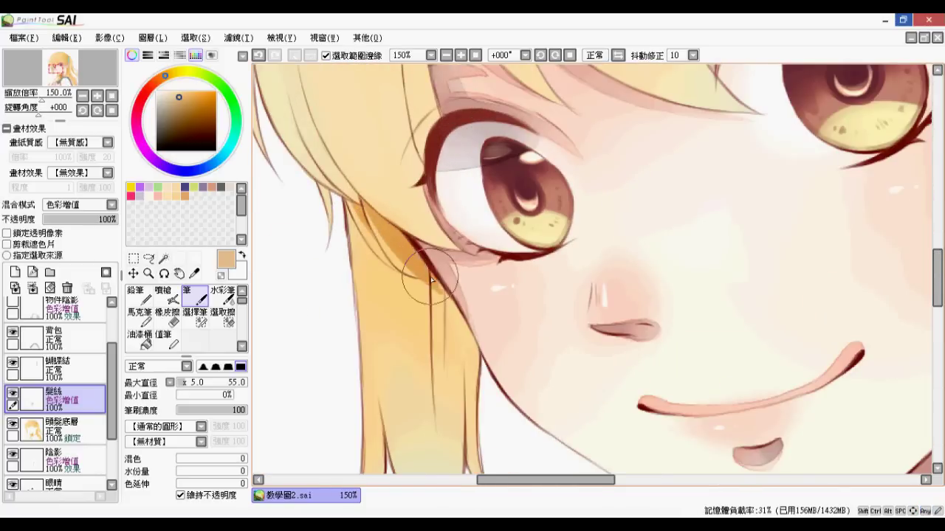
{"action": "scroll", "coordinate": [436, 251], "scroll_direction": "down", "scroll_amount": 3}
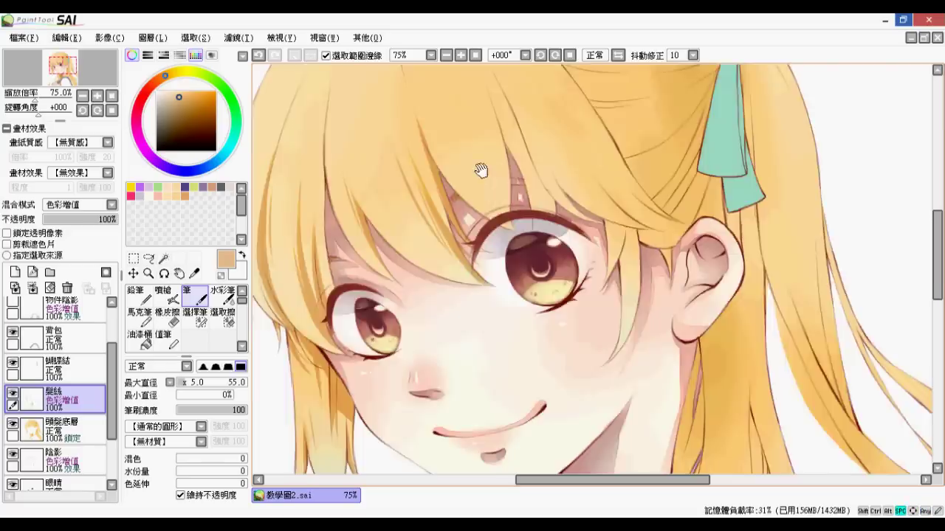
Paint long tapered shadow strands through the central bangs between the eyes
{"action": "left_click_drag", "start_coordinate": [482, 171], "coordinate": [462, 303]}
{"action": "mouse_move", "coordinate": [374, 138]}
{"action": "left_mouse_down"}
{"action": "mouse_move", "coordinate": [461, 339]}
{"action": "mouse_move", "coordinate": [396, 242]}
{"action": "mouse_move", "coordinate": [402, 271]}
{"action": "left_mouse_up"}
{"action": "left_click_drag", "start_coordinate": [414, 234], "coordinate": [467, 338]}
{"action": "left_click_drag", "start_coordinate": [459, 204], "coordinate": [506, 332]}
{"action": "left_click_drag", "start_coordinate": [483, 255], "coordinate": [517, 341]}
{"action": "left_click_drag", "start_coordinate": [483, 212], "coordinate": [531, 344]}
Add narrow shadow strands to the outer bangs above the far eye
{"action": "left_click_drag", "start_coordinate": [361, 265], "coordinate": [509, 220]}
{"action": "scroll", "coordinate": [509, 220], "scroll_direction": "up", "scroll_amount": 1}
{"action": "left_click_drag", "start_coordinate": [456, 175], "coordinate": [445, 245]}
{"action": "mouse_move", "coordinate": [375, 229]}
{"action": "left_mouse_down"}
{"action": "mouse_move", "coordinate": [458, 237]}
{"action": "mouse_move", "coordinate": [435, 321]}
{"action": "left_mouse_up"}
{"action": "scroll", "coordinate": [435, 288], "scroll_direction": "down", "scroll_amount": 1}
{"action": "left_click_drag", "start_coordinate": [650, 403], "coordinate": [434, 347]}
{"action": "scroll", "coordinate": [433, 348], "scroll_direction": "up", "scroll_amount": 1}
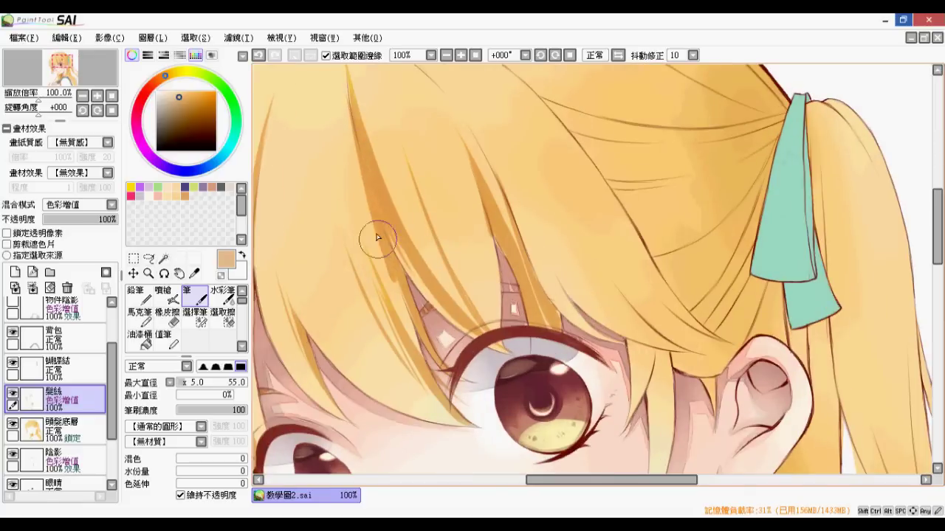
Paint shadow strands in the bangs above the near eye
{"action": "left_click_drag", "start_coordinate": [502, 171], "coordinate": [555, 296]}
{"action": "scroll", "coordinate": [521, 291], "scroll_direction": "up", "scroll_amount": 1}
{"action": "key", "text": "e"}
{"action": "key", "text": "b"}
{"action": "mouse_move", "coordinate": [568, 259]}
{"action": "left_mouse_down"}
{"action": "mouse_move", "coordinate": [627, 338]}
{"action": "mouse_move", "coordinate": [665, 352]}
{"action": "left_mouse_up"}
{"action": "left_click_drag", "start_coordinate": [573, 230], "coordinate": [639, 310]}
Shade the swept bangs beside the near eye and the thin locks in front of the ear
{"action": "scroll", "coordinate": [593, 253], "scroll_direction": "down", "scroll_amount": 1}
{"action": "key", "text": "End"}
{"action": "key", "text": "End"}
{"action": "key", "text": "End"}
{"action": "mouse_move", "coordinate": [597, 259]}
{"action": "left_mouse_down"}
{"action": "mouse_move", "coordinate": [495, 307]}
{"action": "mouse_move", "coordinate": [517, 358]}
{"action": "left_mouse_up"}
{"action": "left_click_drag", "start_coordinate": [496, 302], "coordinate": [572, 421]}
{"action": "mouse_move", "coordinate": [506, 195]}
{"action": "left_mouse_down"}
{"action": "mouse_move", "coordinate": [538, 362]}
{"action": "mouse_move", "coordinate": [554, 372]}
{"action": "left_mouse_up"}
{"action": "left_click_drag", "start_coordinate": [546, 207], "coordinate": [591, 425]}
{"action": "left_click_drag", "start_coordinate": [577, 229], "coordinate": [620, 414]}
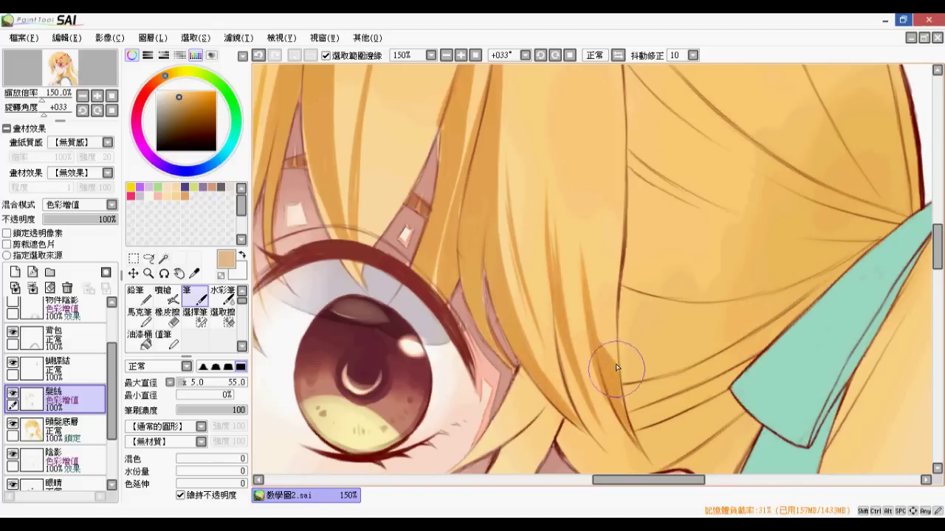
{"action": "left_click_drag", "start_coordinate": [517, 372], "coordinate": [554, 421]}
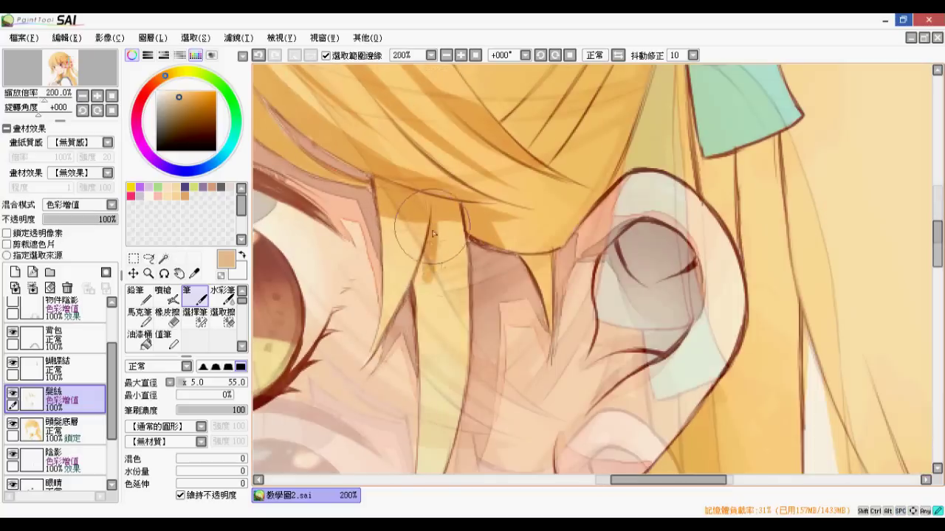
{"action": "mouse_move", "coordinate": [432, 233]}
{"action": "left_mouse_down"}
{"action": "mouse_move", "coordinate": [439, 268]}
{"action": "mouse_move", "coordinate": [422, 372]}
{"action": "left_mouse_up"}
Shade the creases of the pulled-back hair between the bangs' edge and the ribbon
{"action": "left_click", "coordinate": [539, 55]}
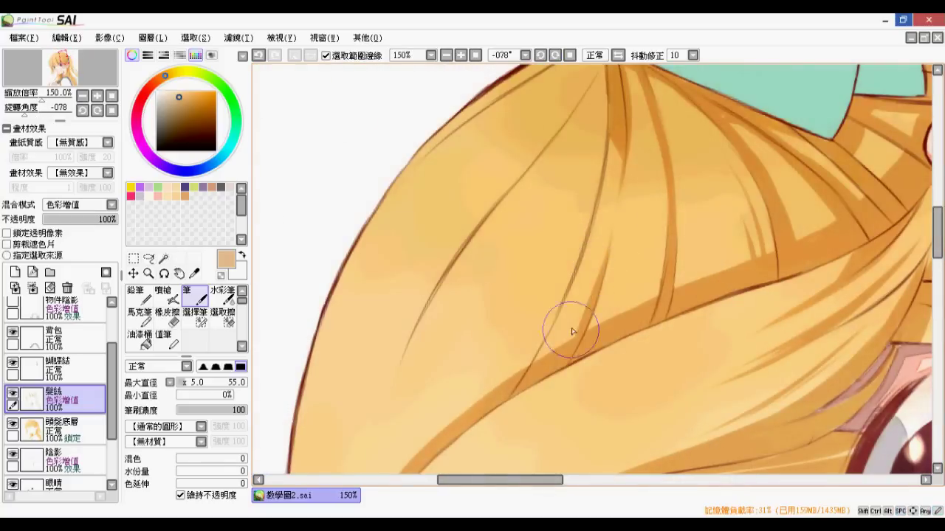
{"action": "mouse_move", "coordinate": [575, 272]}
{"action": "left_mouse_down"}
{"action": "mouse_move", "coordinate": [554, 340]}
{"action": "mouse_move", "coordinate": [583, 257]}
{"action": "left_mouse_up"}
{"action": "mouse_move", "coordinate": [474, 154]}
{"action": "left_mouse_down"}
{"action": "mouse_move", "coordinate": [460, 94]}
{"action": "mouse_move", "coordinate": [422, 137]}
{"action": "mouse_move", "coordinate": [427, 145]}
{"action": "left_mouse_up"}
{"action": "left_click_drag", "start_coordinate": [778, 239], "coordinate": [794, 286]}
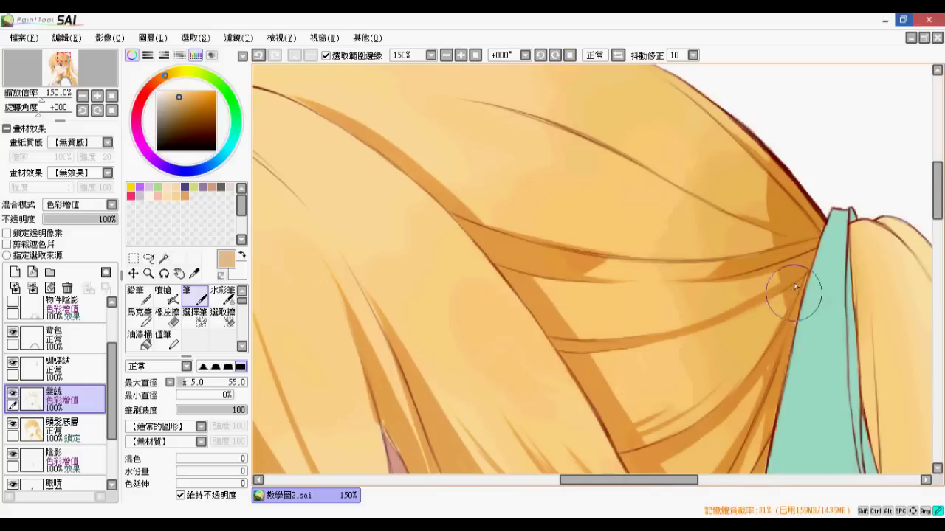
Deepen the strand shadows where the gathered hair converges at the ribbon
{"action": "key", "text": "End"}
{"action": "key", "text": "End"}
{"action": "key", "text": "End"}
{"action": "mouse_move", "coordinate": [701, 262]}
{"action": "left_mouse_down"}
{"action": "mouse_move", "coordinate": [666, 124]}
{"action": "mouse_move", "coordinate": [736, 340]}
{"action": "left_mouse_up"}
{"action": "key", "text": "Page_Down"}
{"action": "key", "text": "Page_Down"}
{"action": "key", "text": "Page_Up"}
{"action": "key", "text": "Page_Up"}
{"action": "mouse_move", "coordinate": [649, 348]}
{"action": "left_mouse_down"}
{"action": "mouse_move", "coordinate": [566, 151]}
{"action": "mouse_move", "coordinate": [624, 303]}
{"action": "left_mouse_up"}
{"action": "key", "text": "Home"}
{"action": "key", "text": "Page_Up"}
{"action": "key", "text": "Page_Up"}
Shade the upper ponytail along the ribbon's edge and down its outer curve
{"action": "mouse_move", "coordinate": [799, 171]}
{"action": "left_mouse_down"}
{"action": "mouse_move", "coordinate": [409, 106]}
{"action": "mouse_move", "coordinate": [438, 416]}
{"action": "left_mouse_up"}
{"action": "mouse_move", "coordinate": [427, 84]}
{"action": "left_mouse_down"}
{"action": "mouse_move", "coordinate": [484, 146]}
{"action": "mouse_move", "coordinate": [499, 198]}
{"action": "left_mouse_up"}
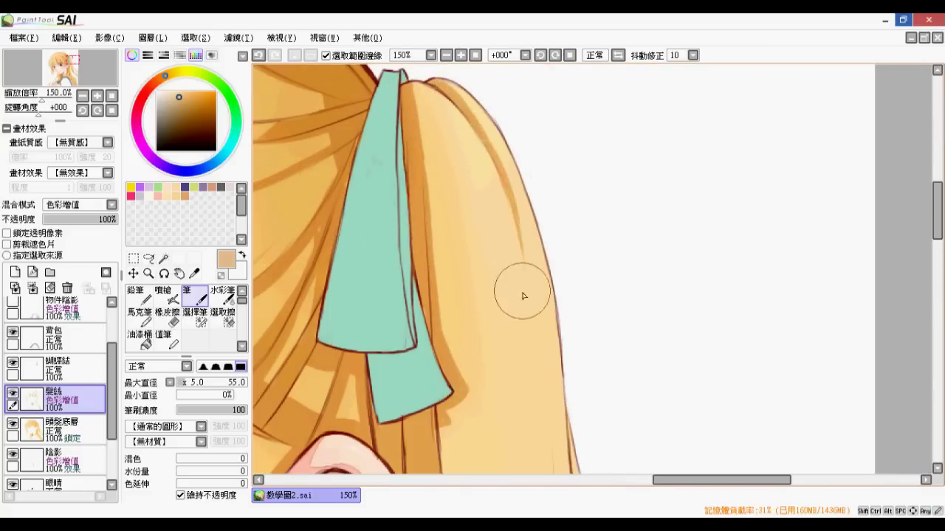
{"action": "left_click_drag", "start_coordinate": [513, 471], "coordinate": [472, 177]}
{"action": "left_click_drag", "start_coordinate": [400, 140], "coordinate": [411, 240]}
{"action": "left_click_drag", "start_coordinate": [463, 451], "coordinate": [407, 248]}
{"action": "left_click_drag", "start_coordinate": [376, 177], "coordinate": [441, 332]}
Paint overlapping shadow shapes in the middle of the ponytail where its strands narrow
{"action": "key", "text": "Page_Down"}
{"action": "mouse_move", "coordinate": [552, 389]}
{"action": "left_mouse_down"}
{"action": "mouse_move", "coordinate": [454, 344]}
{"action": "mouse_move", "coordinate": [494, 327]}
{"action": "left_mouse_up"}
{"action": "key", "text": "Page_Up"}
{"action": "mouse_move", "coordinate": [347, 127]}
{"action": "left_mouse_down"}
{"action": "mouse_move", "coordinate": [365, 199]}
{"action": "mouse_move", "coordinate": [436, 340]}
{"action": "left_mouse_up"}
{"action": "mouse_move", "coordinate": [351, 158]}
{"action": "left_mouse_down"}
{"action": "mouse_move", "coordinate": [380, 190]}
{"action": "mouse_move", "coordinate": [410, 274]}
{"action": "left_mouse_up"}
{"action": "scroll", "coordinate": [410, 274], "scroll_direction": "down", "scroll_amount": 1}
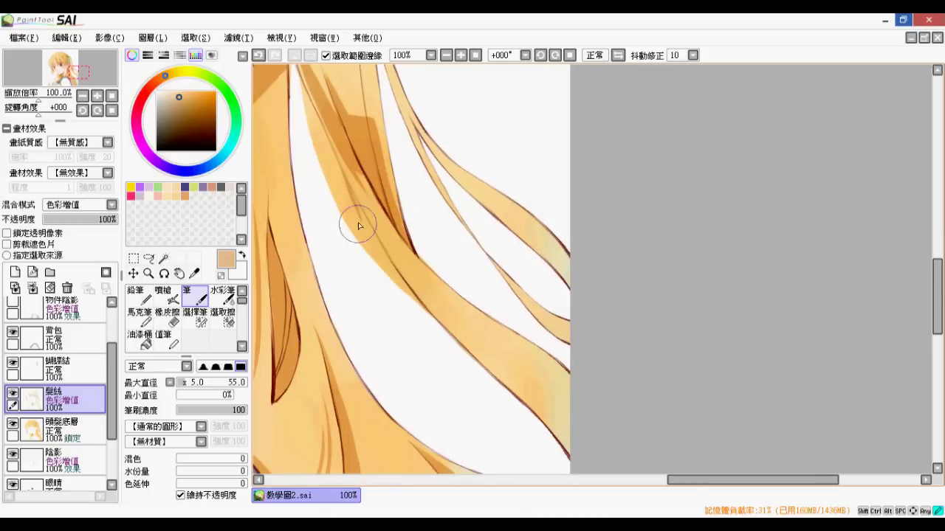
{"action": "left_click_drag", "start_coordinate": [313, 127], "coordinate": [325, 151]}
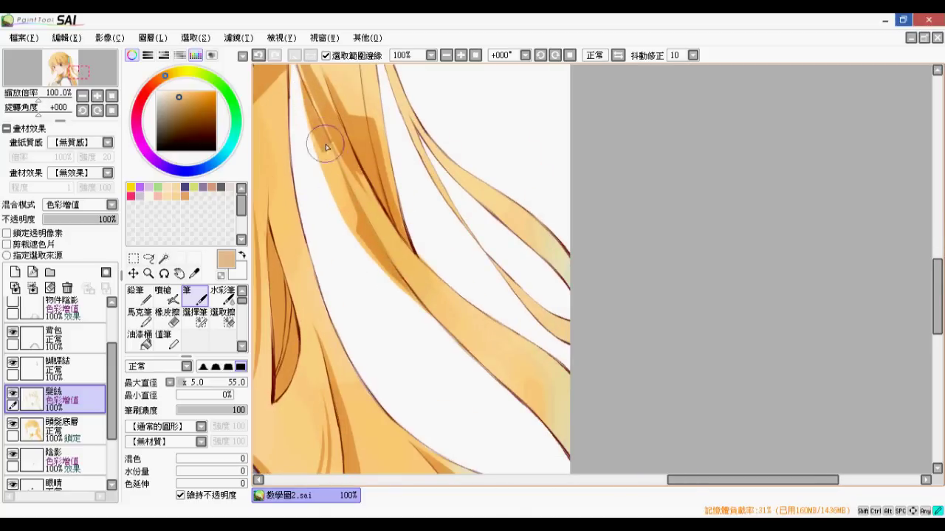
Add tapered shadow streaks to the ponytail's thick lower strand toward the canvas edge
{"action": "left_click_drag", "start_coordinate": [583, 446], "coordinate": [502, 350]}
{"action": "left_click_drag", "start_coordinate": [430, 282], "coordinate": [465, 330]}
{"action": "left_click_drag", "start_coordinate": [272, 84], "coordinate": [297, 113]}
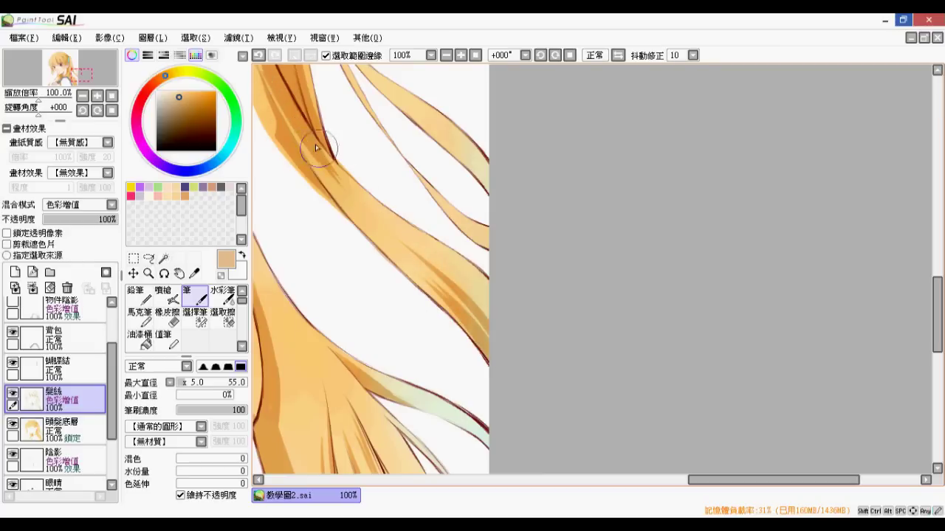
Paint tapered shadow shapes along the thin loose strands beside the ponytail
{"action": "scroll", "coordinate": [376, 278], "scroll_direction": "down", "scroll_amount": 1}
{"action": "scroll", "coordinate": [383, 279], "scroll_direction": "up", "scroll_amount": 3}
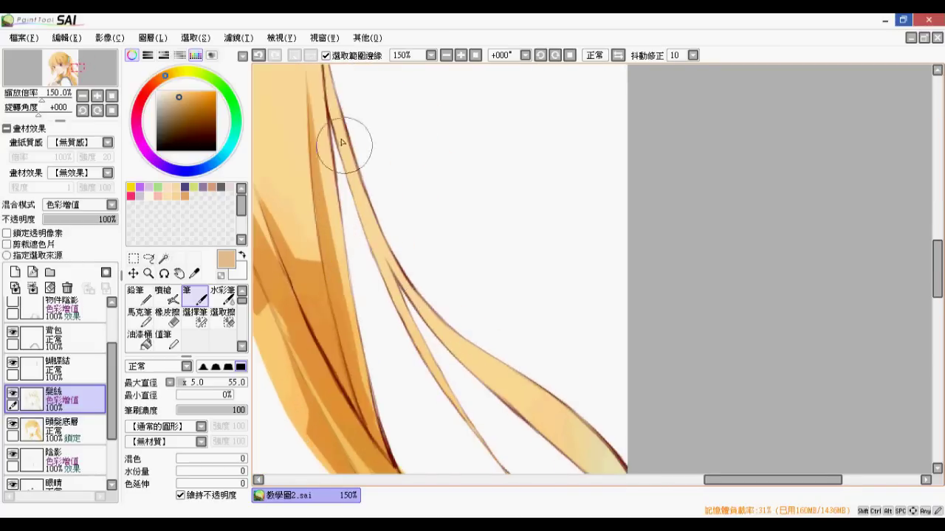
{"action": "scroll", "coordinate": [369, 251], "scroll_direction": "down", "scroll_amount": 1}
{"action": "scroll", "coordinate": [355, 221], "scroll_direction": "down", "scroll_amount": 1}
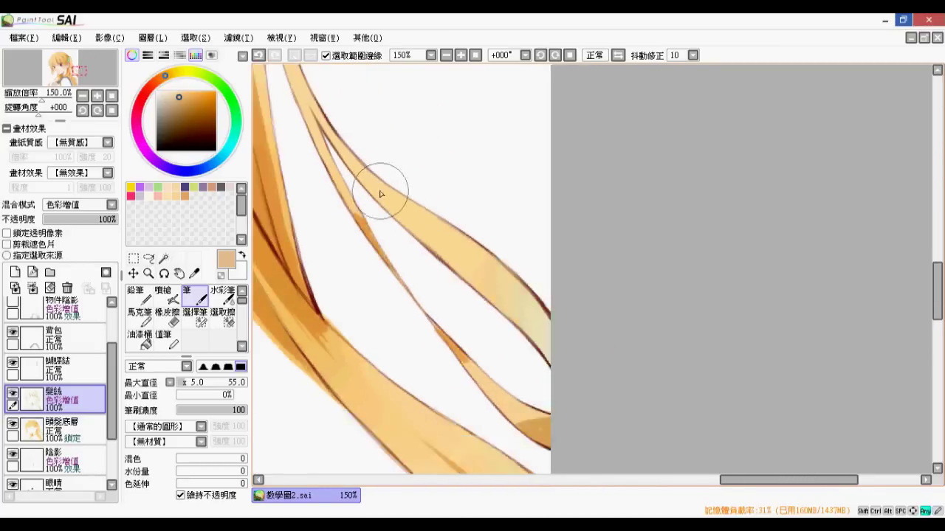
{"action": "scroll", "coordinate": [383, 233], "scroll_direction": "down", "scroll_amount": 2}
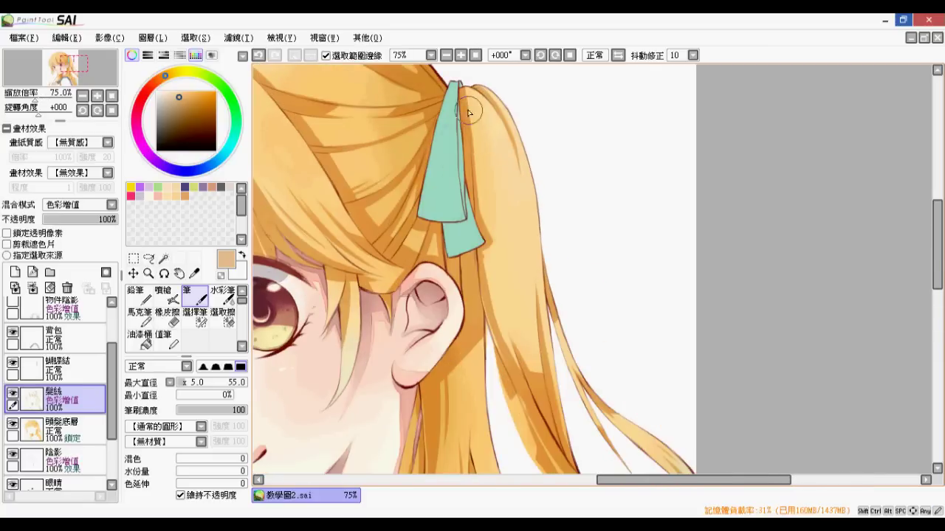
{"action": "scroll", "coordinate": [501, 308], "scroll_direction": "down", "scroll_amount": 2}
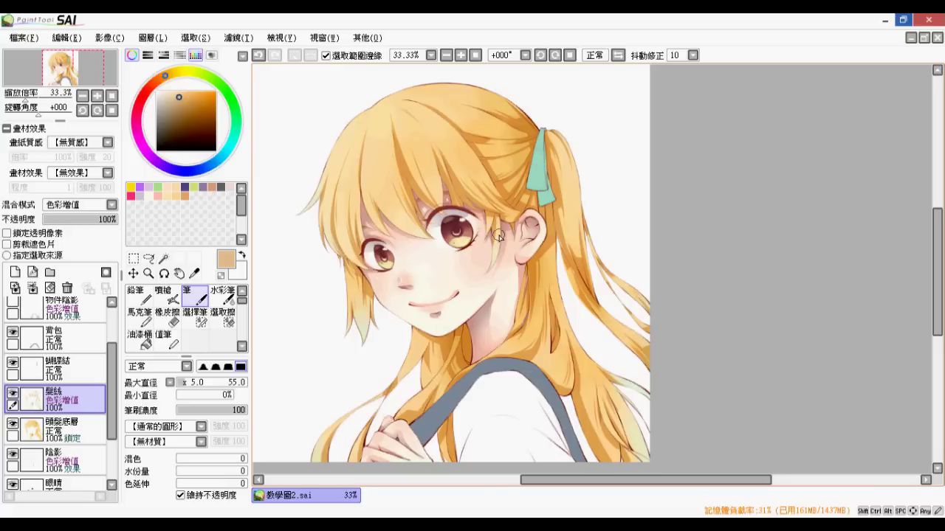
Check the strand shadows around the side lock and bangs, and undo the last change
{"action": "scroll", "coordinate": [514, 254], "scroll_direction": "up", "scroll_amount": 3}
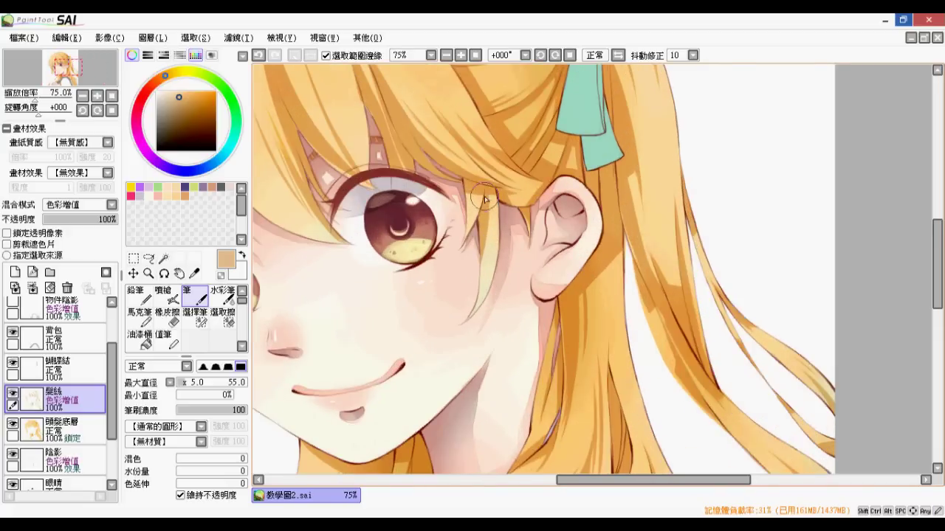
{"action": "scroll", "coordinate": [485, 200], "scroll_direction": "down", "scroll_amount": 3}
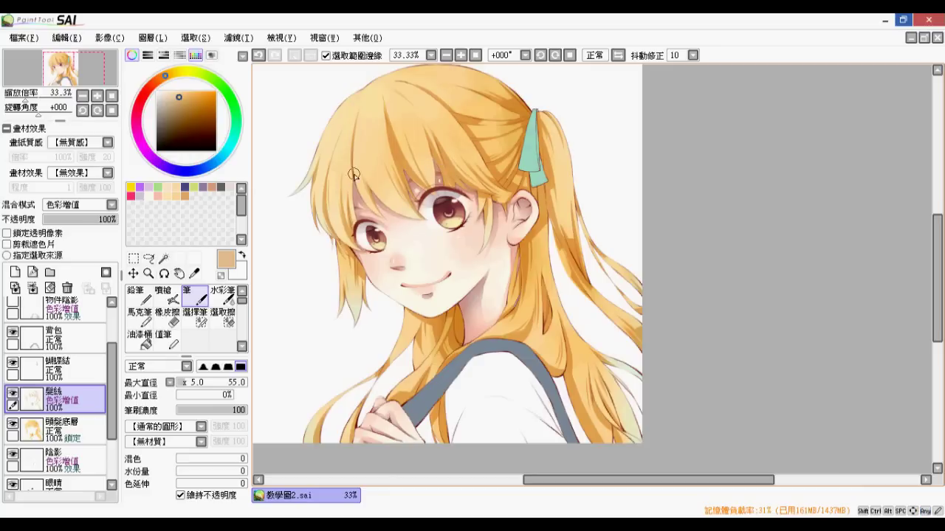
{"action": "left_click_drag", "start_coordinate": [364, 178], "coordinate": [374, 192]}
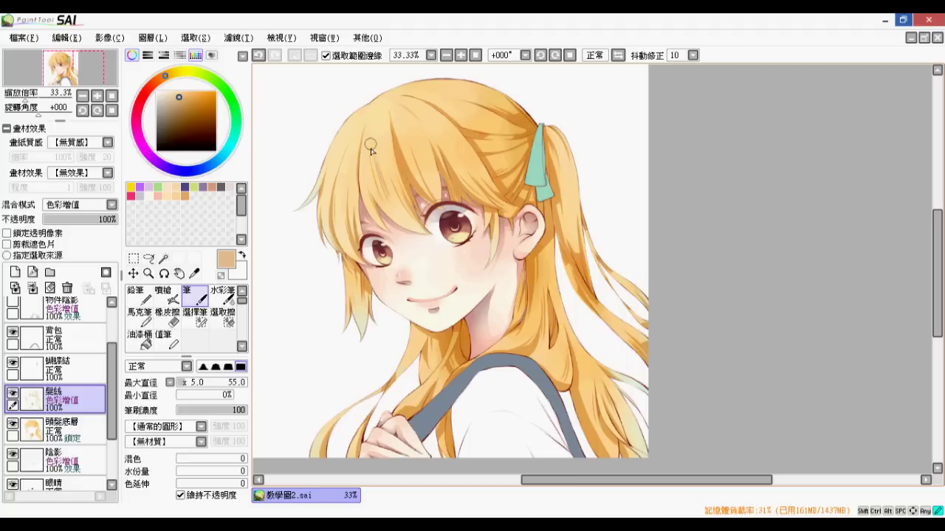
{"action": "left_click", "coordinate": [258, 56]}
{"action": "scroll", "coordinate": [415, 354], "scroll_direction": "down", "scroll_amount": 1}
{"action": "scroll", "coordinate": [408, 357], "scroll_direction": "up", "scroll_amount": 1}
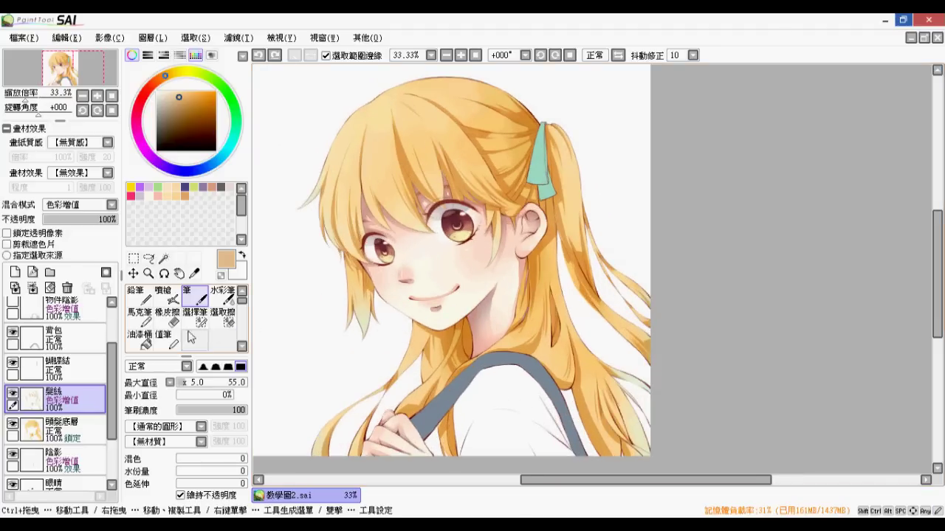
Lock the transparent pixels of the 髮絲 layer and set up a soft-edged eraser at size 155 and density 11
{"action": "left_click", "coordinate": [7, 235]}
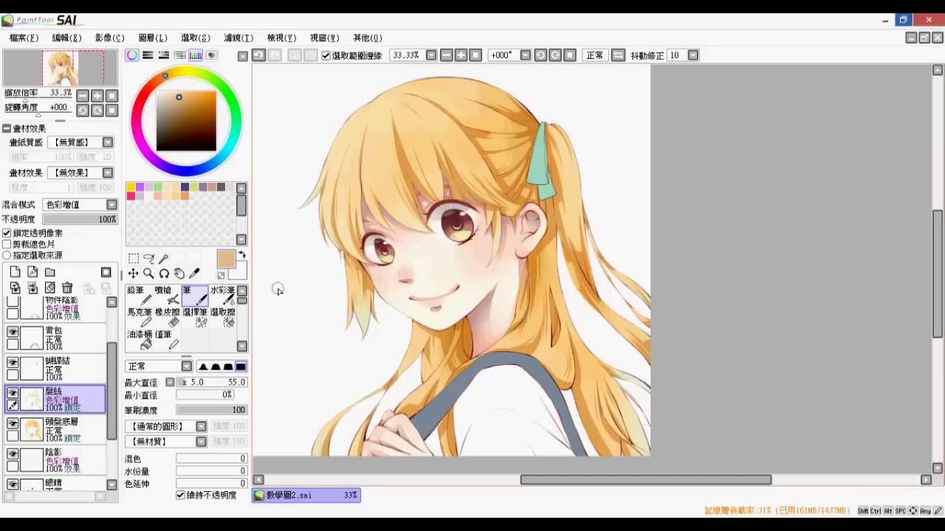
{"action": "scroll", "coordinate": [273, 306], "scroll_direction": "down", "scroll_amount": 1}
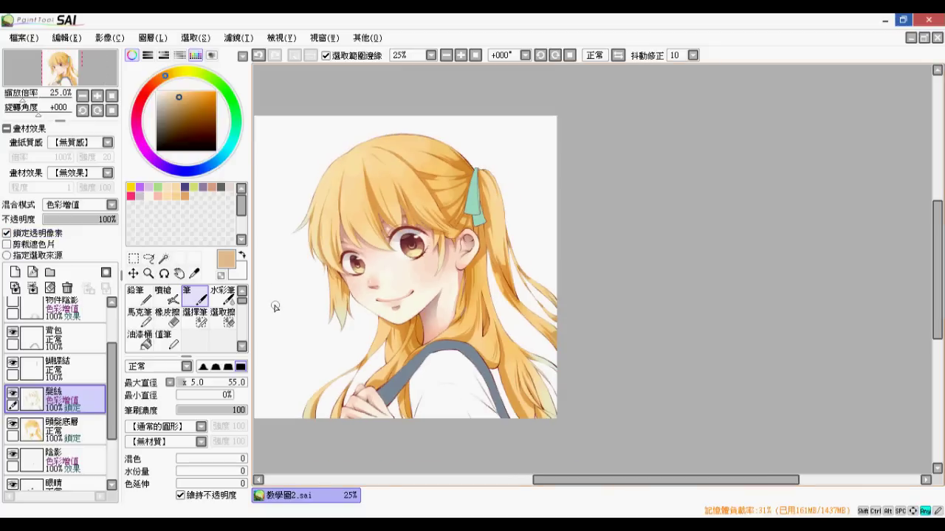
{"action": "left_click", "coordinate": [175, 322]}
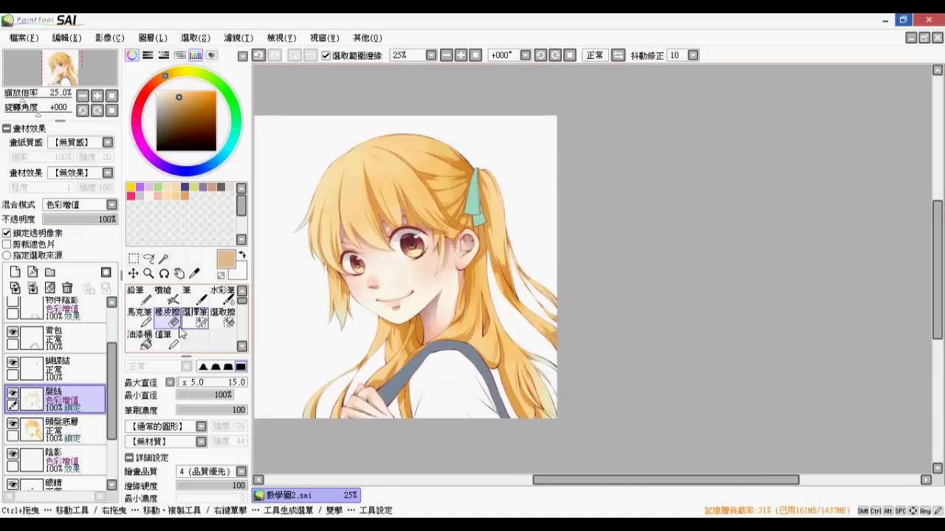
{"action": "left_click_drag", "start_coordinate": [214, 385], "coordinate": [188, 412]}
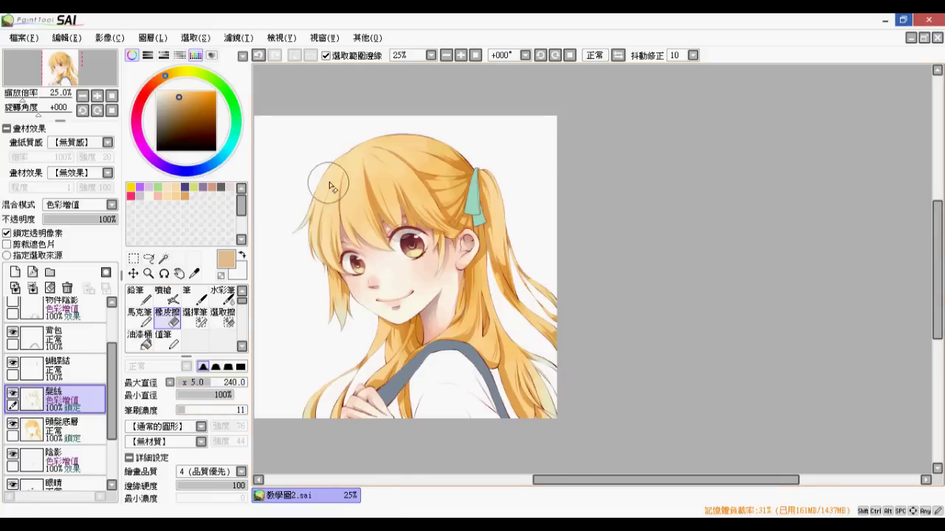
{"action": "scroll", "coordinate": [327, 179], "scroll_direction": "up", "scroll_amount": 2}
{"action": "left_click_drag", "start_coordinate": [210, 385], "coordinate": [201, 386]}
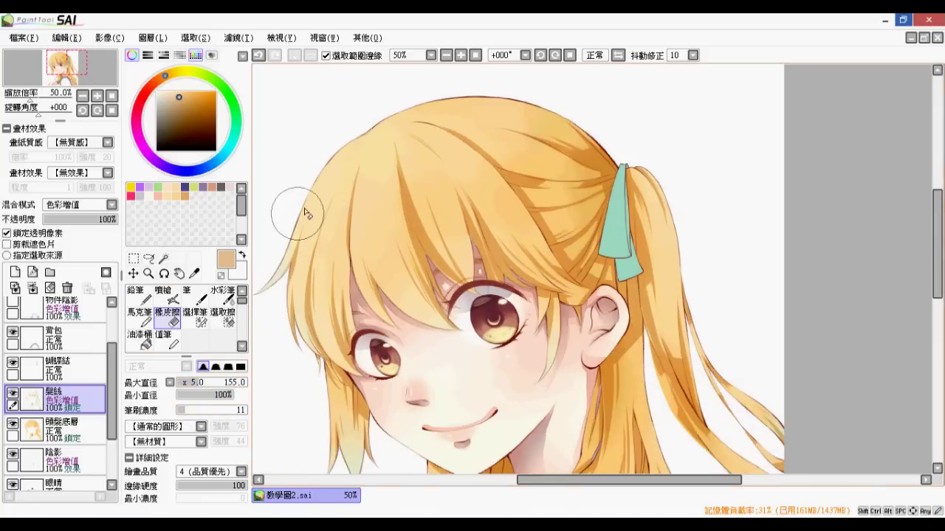
Lightly erase parts of the strand shadows across the crown, bangs, lower hair and ponytail to soften them
{"action": "left_click_drag", "start_coordinate": [360, 150], "coordinate": [351, 184]}
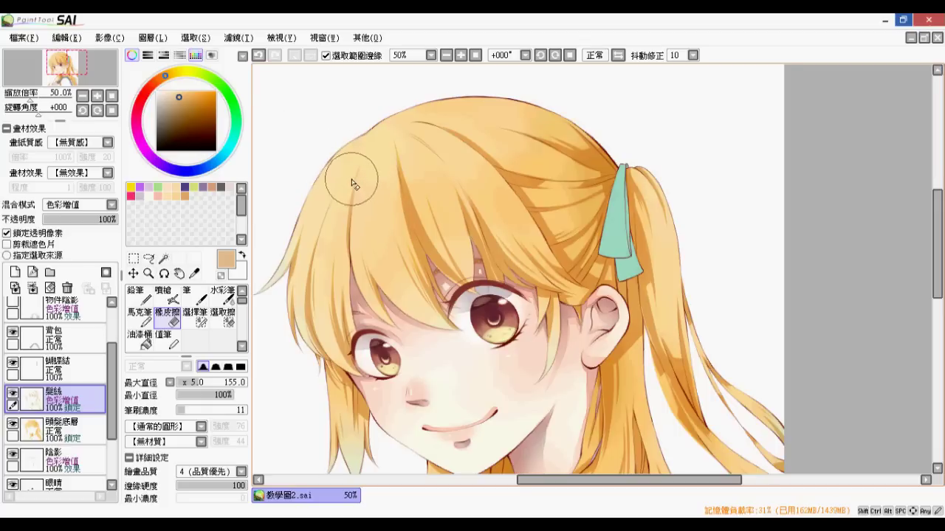
{"action": "scroll", "coordinate": [347, 181], "scroll_direction": "down", "scroll_amount": 1}
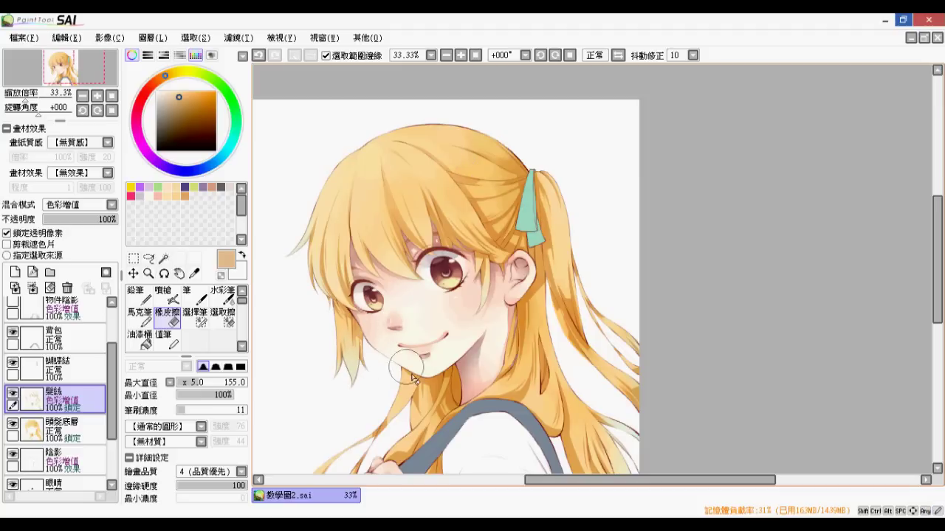
{"action": "left_click_drag", "start_coordinate": [465, 392], "coordinate": [510, 288]}
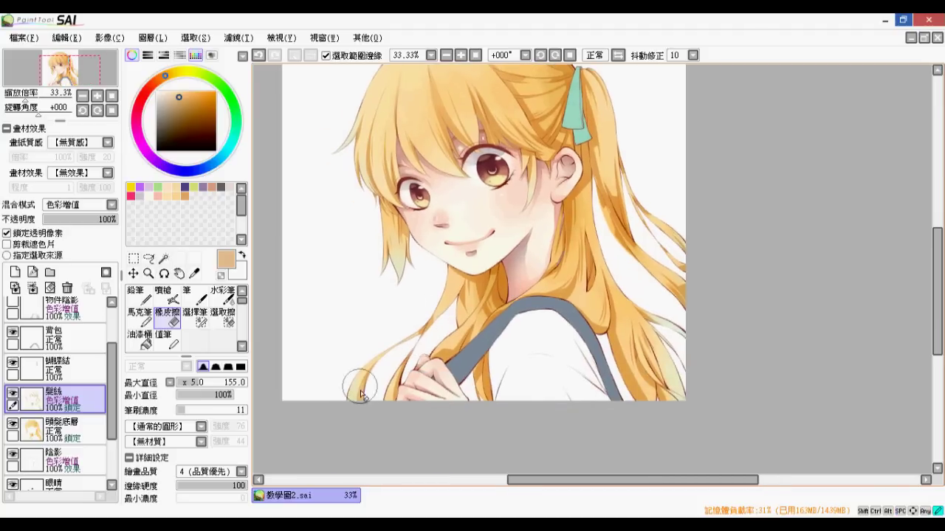
{"action": "left_click_drag", "start_coordinate": [667, 413], "coordinate": [578, 423]}
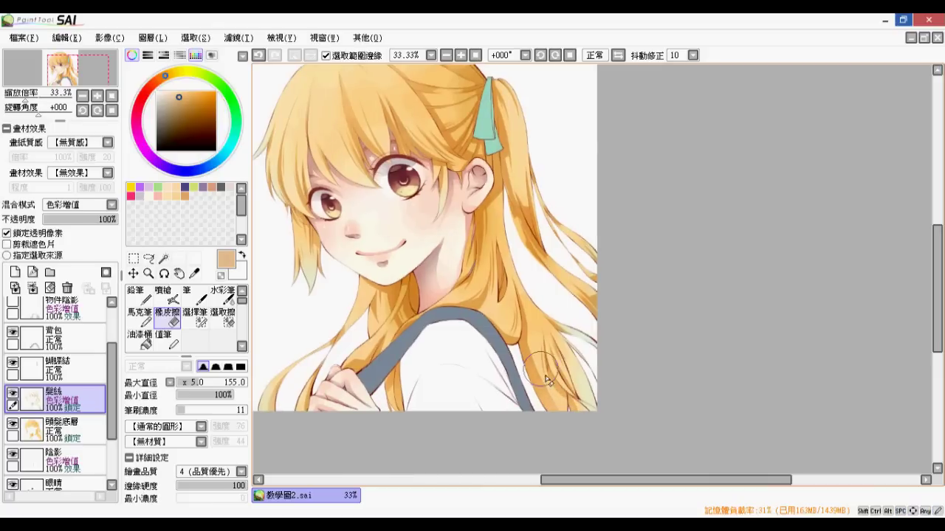
{"action": "left_click_drag", "start_coordinate": [536, 254], "coordinate": [530, 216]}
{"action": "mouse_move", "coordinate": [542, 247]}
{"action": "left_mouse_down"}
{"action": "mouse_move", "coordinate": [507, 197]}
{"action": "mouse_move", "coordinate": [510, 181]}
{"action": "left_mouse_up"}
{"action": "scroll", "coordinate": [515, 164], "scroll_direction": "down", "scroll_amount": 1}
{"action": "scroll", "coordinate": [504, 128], "scroll_direction": "up", "scroll_amount": 1}
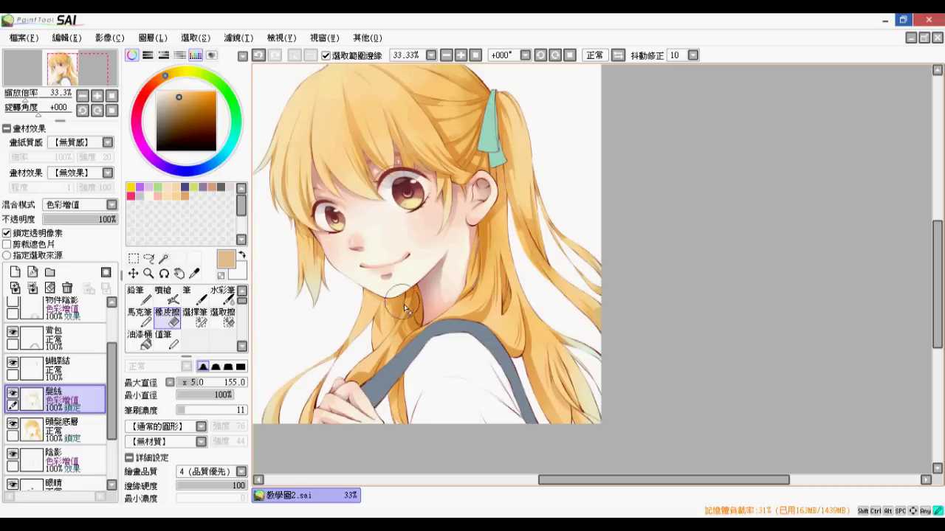
{"action": "scroll", "coordinate": [403, 304], "scroll_direction": "down", "scroll_amount": 1}
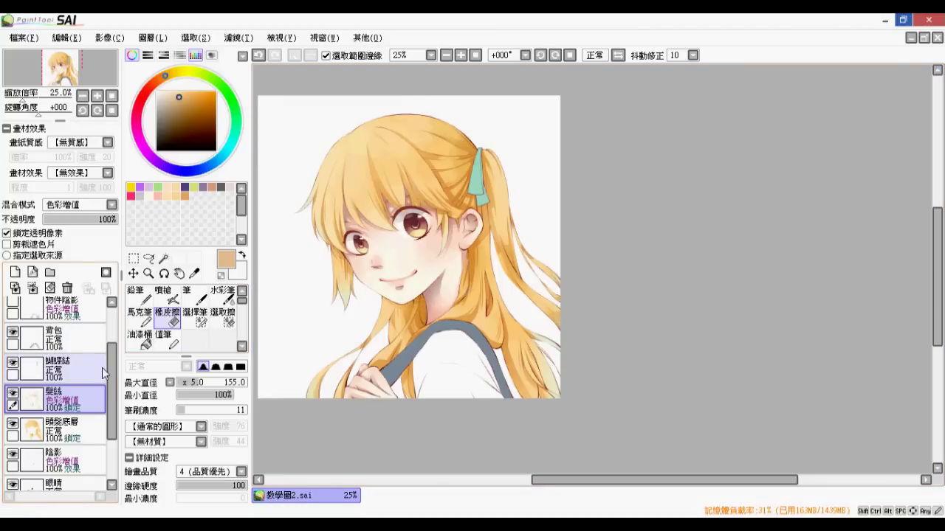
Select the 蝴蝶結 layer and lock its transparent pixels
{"action": "scroll", "coordinate": [115, 362], "scroll_direction": "up", "scroll_amount": 1}
{"action": "scroll", "coordinate": [114, 361], "scroll_direction": "up", "scroll_amount": 1}
{"action": "left_click", "coordinate": [70, 385]}
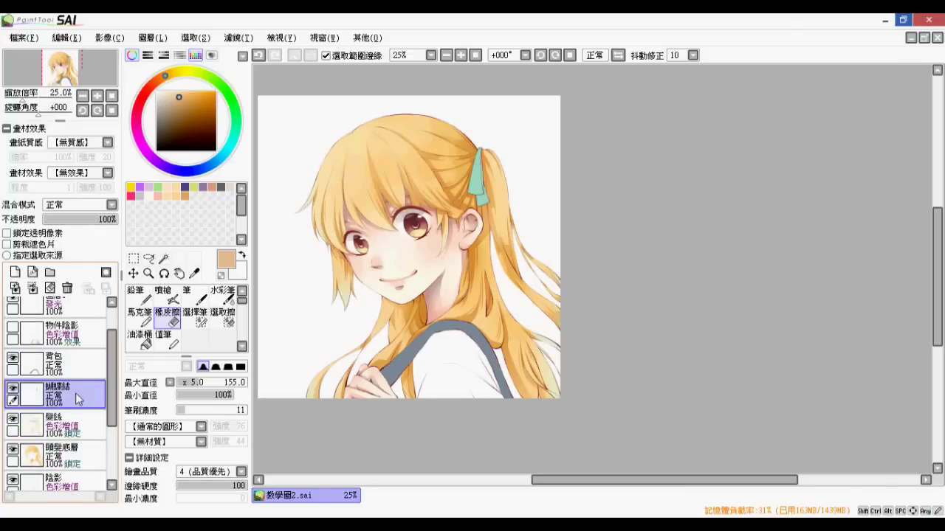
{"action": "left_click", "coordinate": [67, 368]}
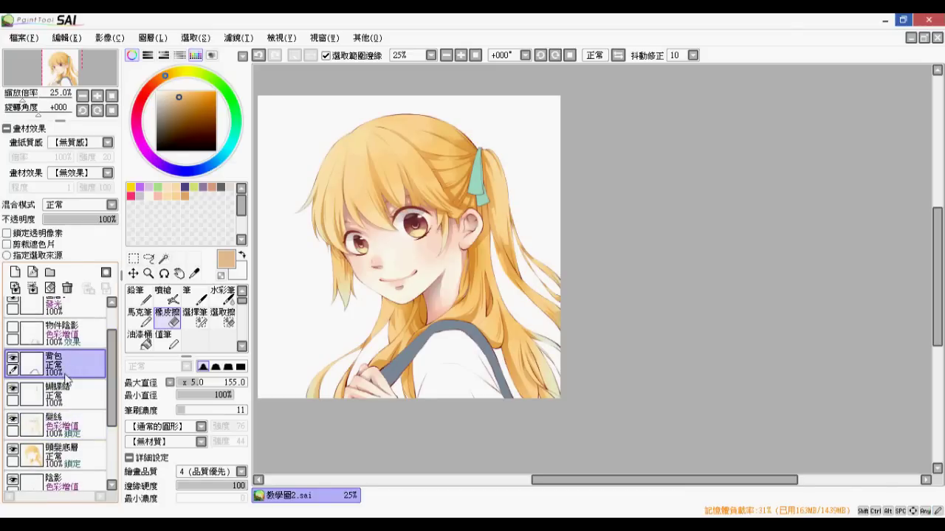
{"action": "left_click", "coordinate": [79, 398]}
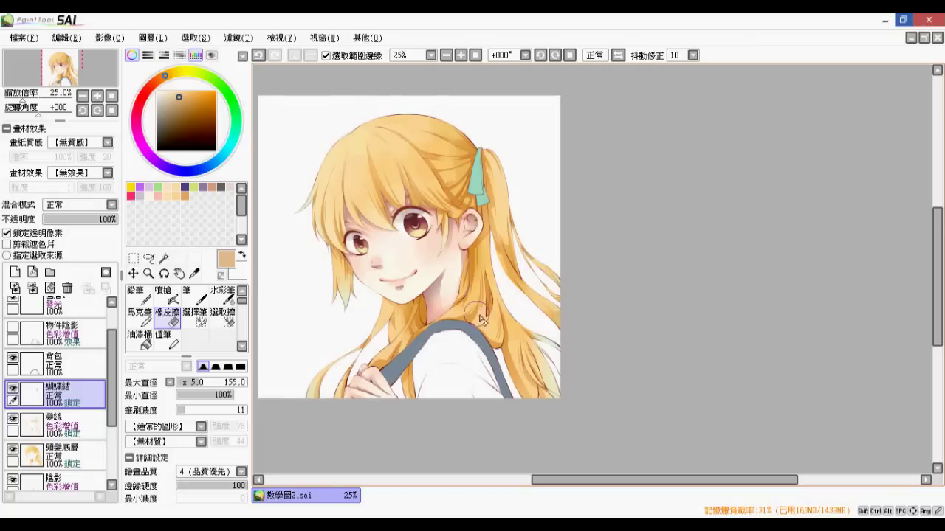
Sample the backpack strap's gray-blue and shift the brush color to a light cyan blue
{"action": "left_click", "coordinate": [194, 275]}
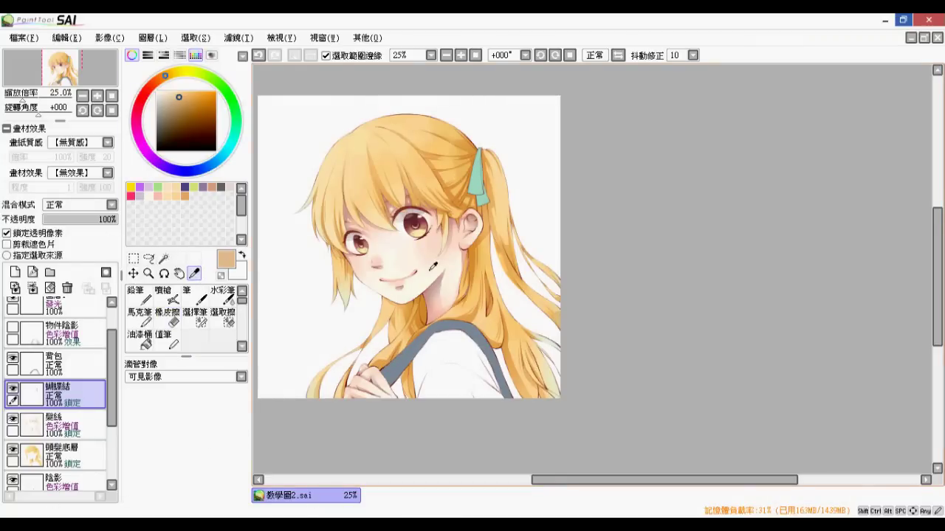
{"action": "left_click", "coordinate": [448, 321]}
{"action": "left_click", "coordinate": [196, 296]}
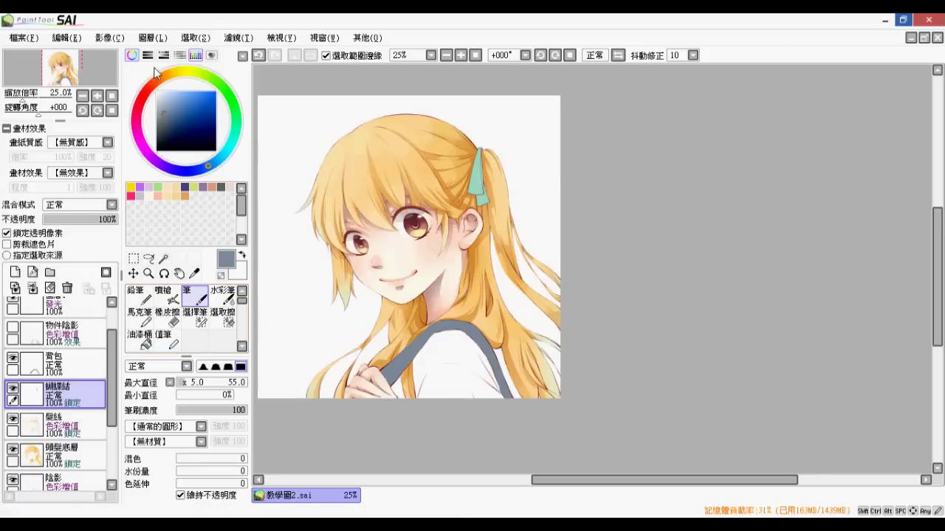
{"action": "left_click", "coordinate": [171, 97]}
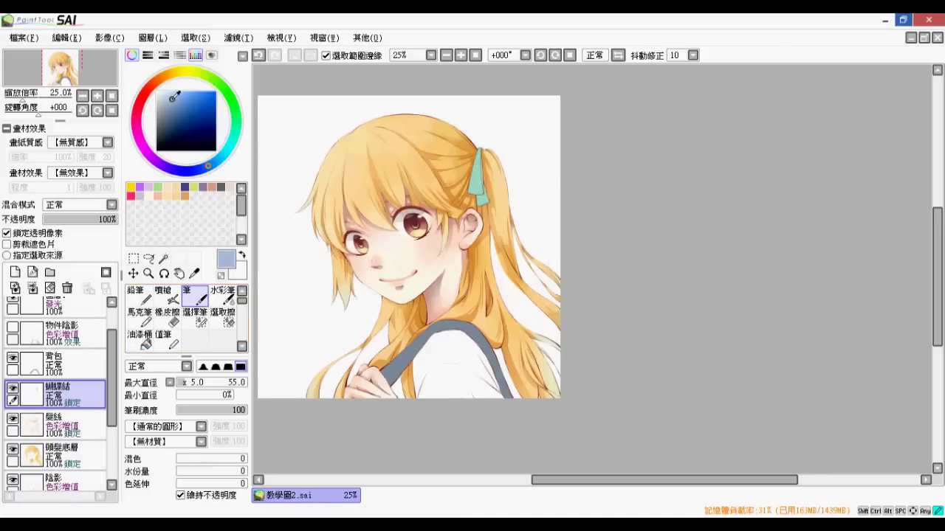
{"action": "left_click_drag", "start_coordinate": [228, 152], "coordinate": [226, 164]}
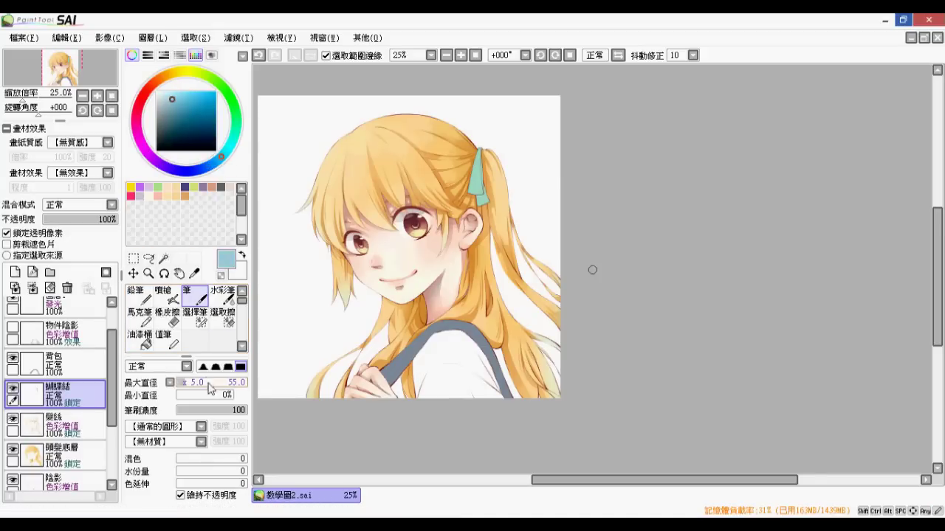
On the transparency-locked 背包 layer, blend light blue over the strap's upper curve with a soft size 220 brush at 混色 52
{"action": "left_click", "coordinate": [206, 460]}
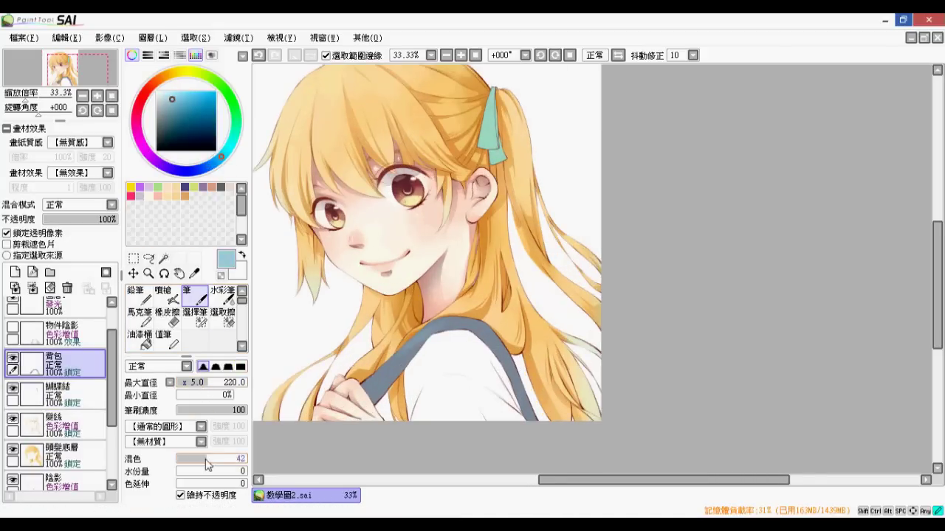
{"action": "left_click_drag", "start_coordinate": [206, 460], "coordinate": [213, 460]}
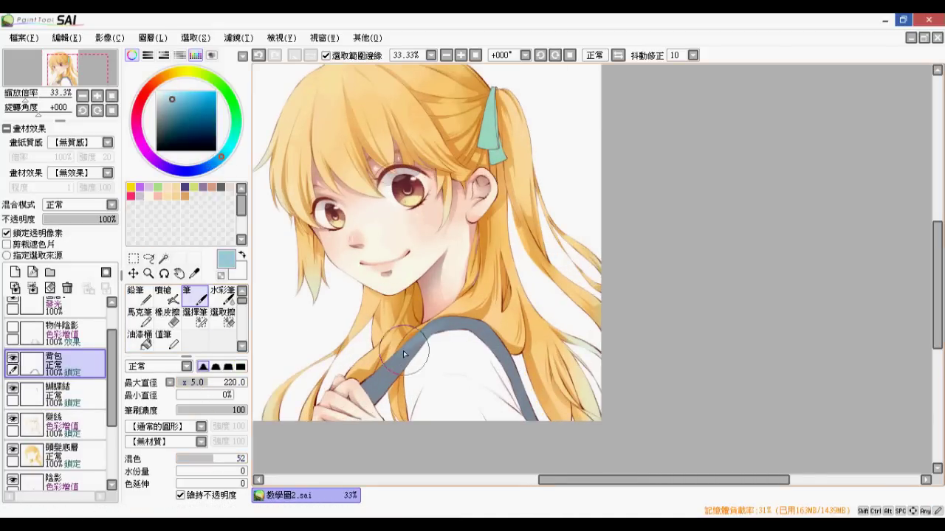
{"action": "mouse_move", "coordinate": [471, 330]}
{"action": "left_mouse_down"}
{"action": "mouse_move", "coordinate": [417, 326]}
{"action": "mouse_move", "coordinate": [485, 337]}
{"action": "mouse_move", "coordinate": [411, 369]}
{"action": "mouse_move", "coordinate": [416, 315]}
{"action": "mouse_move", "coordinate": [405, 346]}
{"action": "left_mouse_up"}
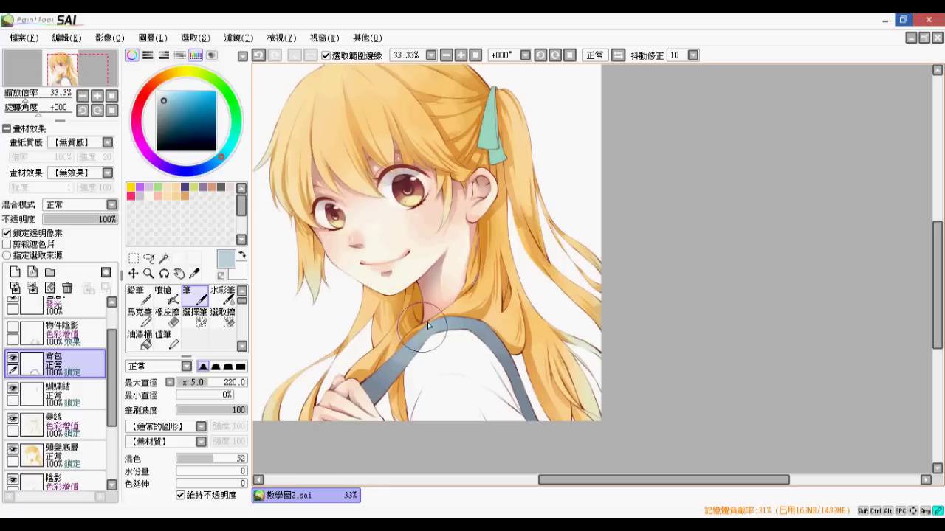
Sample the strap's color near its lower end and deepen the strap's ends with a darker blue
{"action": "left_click", "coordinate": [194, 274]}
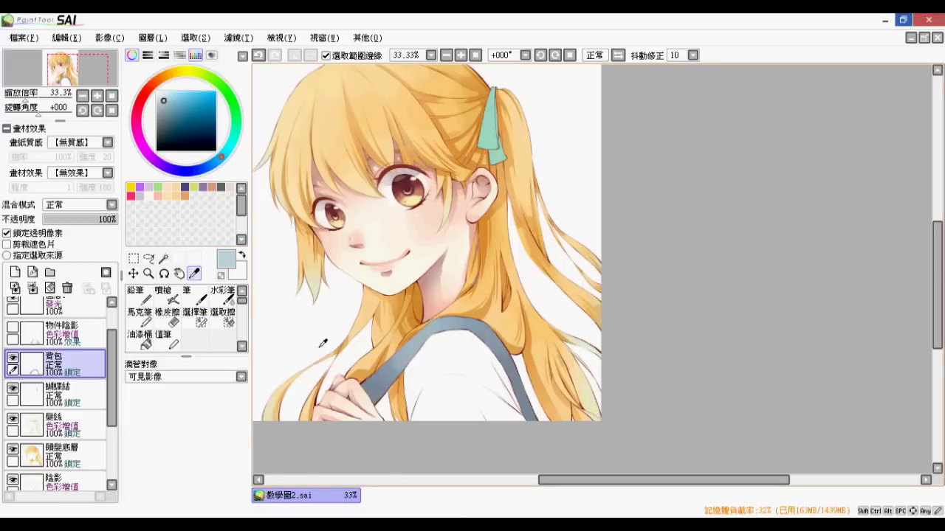
{"action": "left_click", "coordinate": [532, 406]}
{"action": "key", "text": "b"}
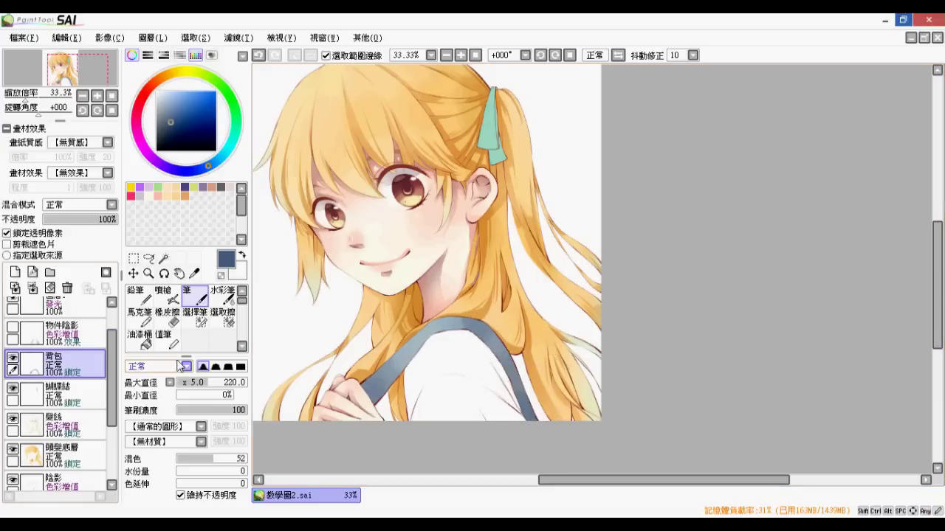
Select the 蝴蝶結 layer, sample the ribbon's teal and change the brush color to a pale yellow
{"action": "left_click", "coordinate": [67, 401]}
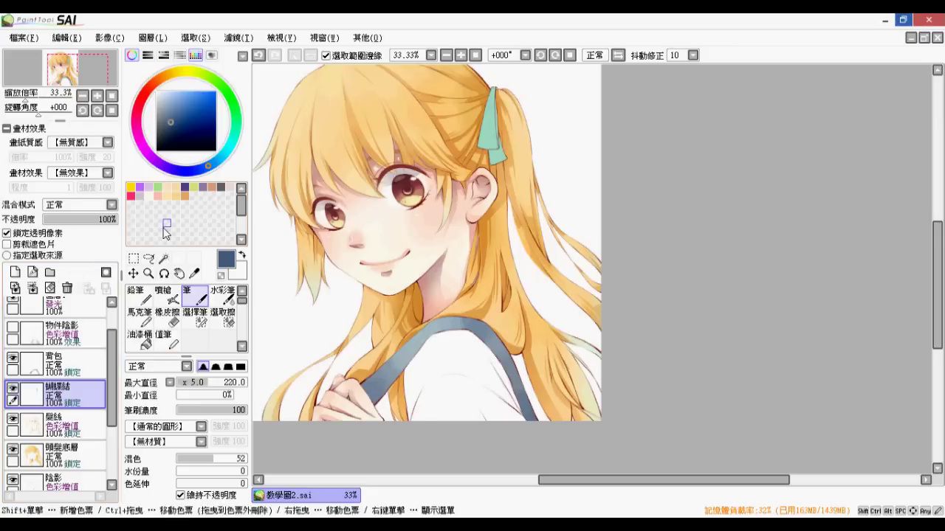
{"action": "left_click", "coordinate": [194, 274]}
{"action": "left_click", "coordinate": [491, 135]}
{"action": "left_click", "coordinate": [196, 273]}
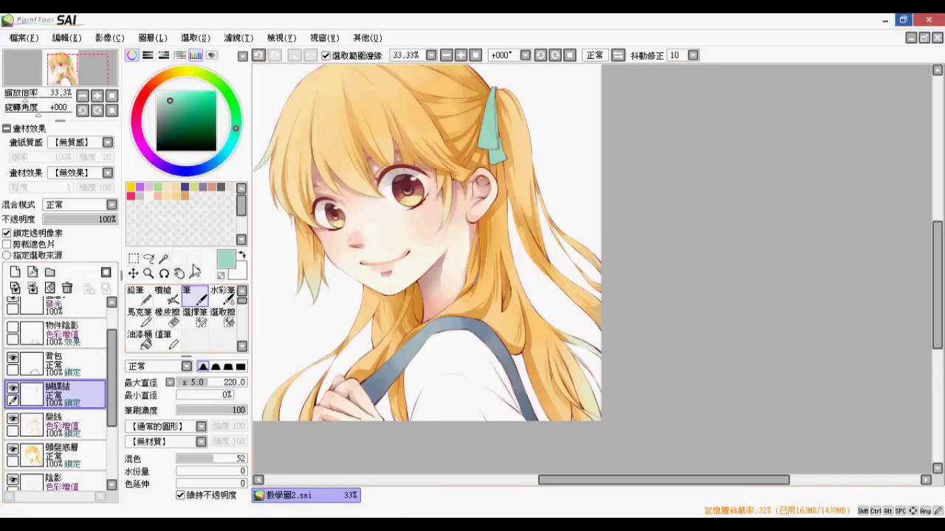
{"action": "left_click", "coordinate": [182, 75]}
{"action": "left_click", "coordinate": [177, 92]}
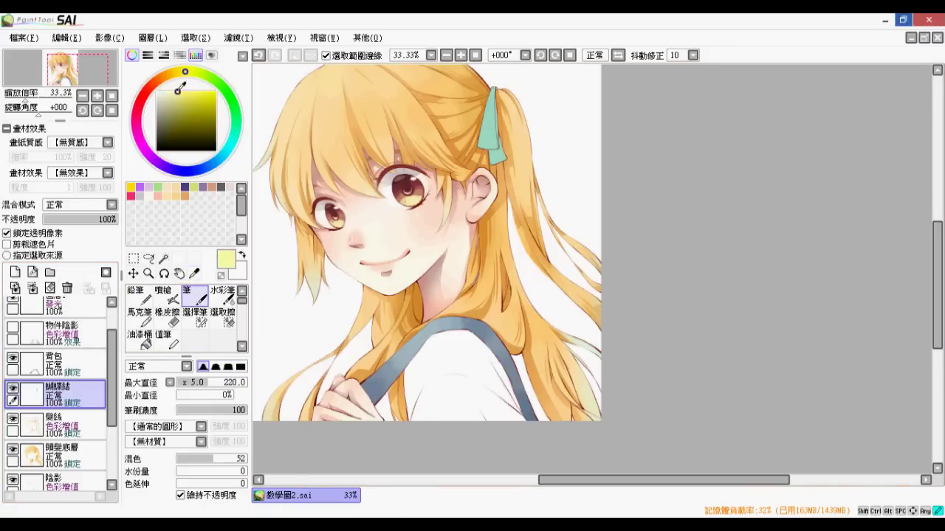
Set the brush density to 86 and the brush size to 130 for the hair ribbon
{"action": "left_click", "coordinate": [237, 410]}
{"action": "left_click_drag", "start_coordinate": [520, 159], "coordinate": [488, 244]}
{"action": "scroll", "coordinate": [488, 241], "scroll_direction": "up", "scroll_amount": 1}
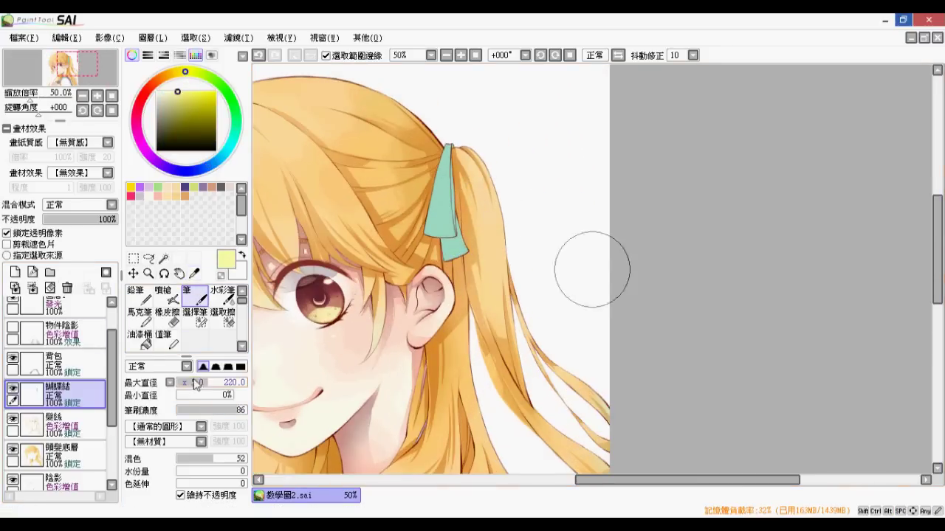
{"action": "left_click", "coordinate": [197, 382]}
{"action": "scroll", "coordinate": [465, 255], "scroll_direction": "up", "scroll_amount": 1}
{"action": "scroll", "coordinate": [440, 99], "scroll_direction": "down", "scroll_amount": 1}
Blend pale yellow over the upper end and lower tips of the teal hair ribbon on the 蝴蝶結 layer
{"action": "left_click_drag", "start_coordinate": [440, 91], "coordinate": [441, 147]}
{"action": "left_click_drag", "start_coordinate": [466, 214], "coordinate": [460, 209]}
{"action": "left_click_drag", "start_coordinate": [449, 106], "coordinate": [442, 124]}
{"action": "left_click_drag", "start_coordinate": [463, 209], "coordinate": [457, 198]}
{"action": "left_click_drag", "start_coordinate": [438, 104], "coordinate": [443, 133]}
{"action": "left_click_drag", "start_coordinate": [449, 197], "coordinate": [468, 214]}
{"action": "mouse_move", "coordinate": [449, 101]}
{"action": "left_mouse_down"}
{"action": "mouse_move", "coordinate": [441, 88]}
{"action": "mouse_move", "coordinate": [437, 108]}
{"action": "left_mouse_up"}
{"action": "mouse_move", "coordinate": [450, 199]}
{"action": "left_mouse_down"}
{"action": "mouse_move", "coordinate": [442, 174]}
{"action": "mouse_move", "coordinate": [467, 203]}
{"action": "left_mouse_up"}
{"action": "scroll", "coordinate": [473, 204], "scroll_direction": "down", "scroll_amount": 1}
{"action": "left_click_drag", "start_coordinate": [508, 272], "coordinate": [614, 246]}
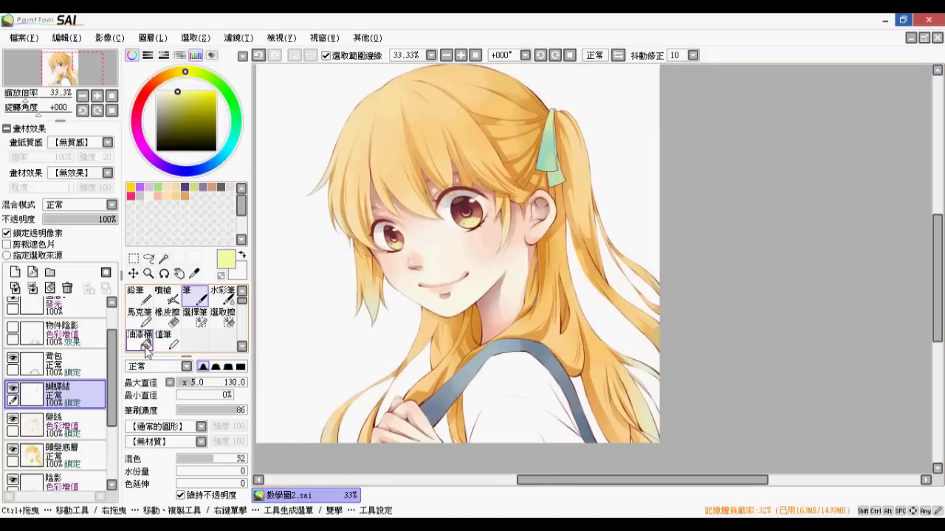
Select the 物件陰影 layer, make it visible and lock its transparent pixels
{"action": "left_click_drag", "start_coordinate": [114, 352], "coordinate": [113, 350]}
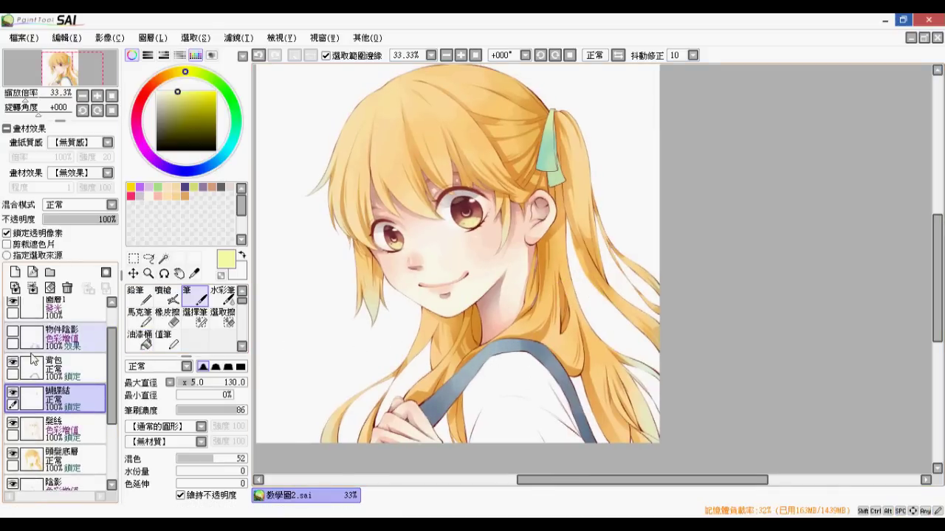
{"action": "left_click", "coordinate": [66, 341]}
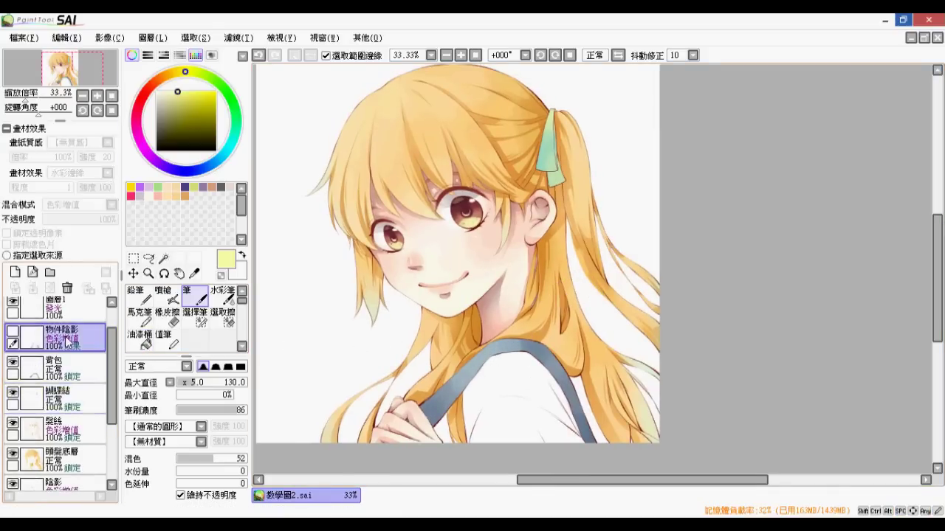
{"action": "left_click", "coordinate": [13, 337]}
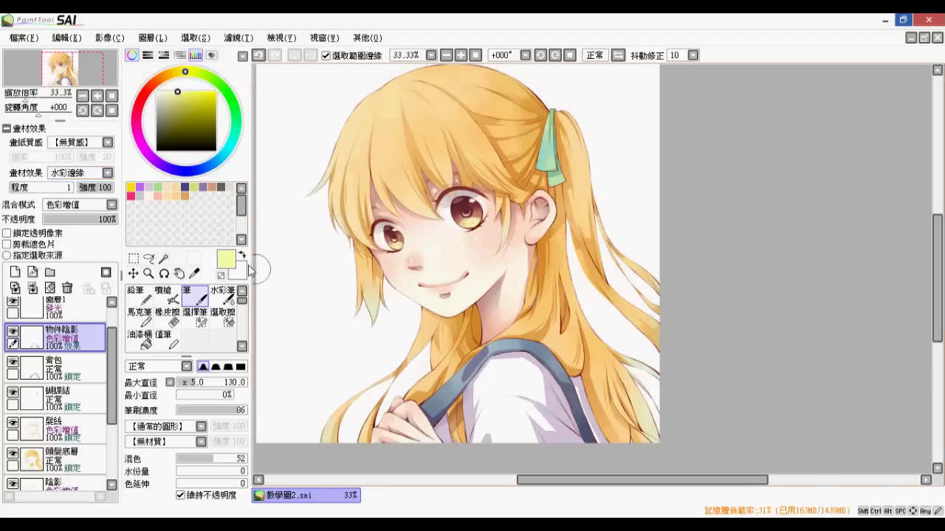
{"action": "left_click_drag", "start_coordinate": [503, 420], "coordinate": [470, 408]}
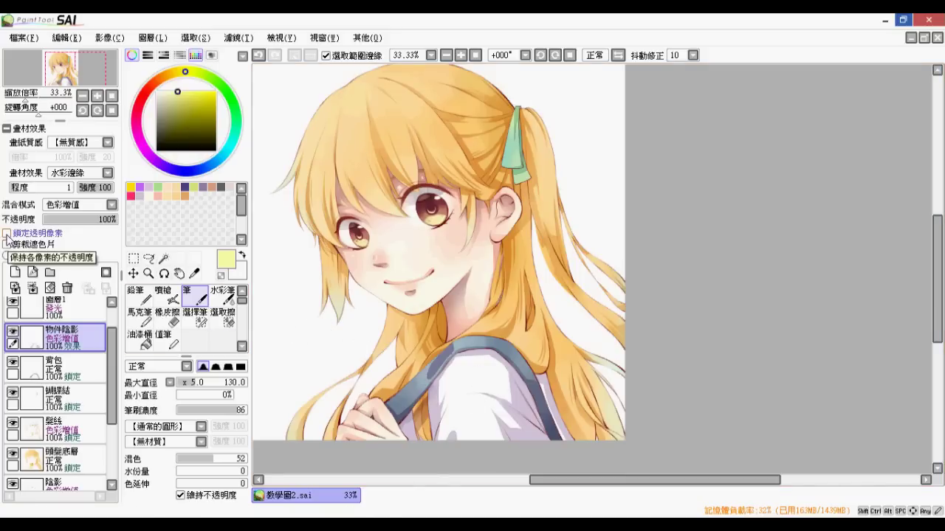
{"action": "left_click", "coordinate": [7, 234]}
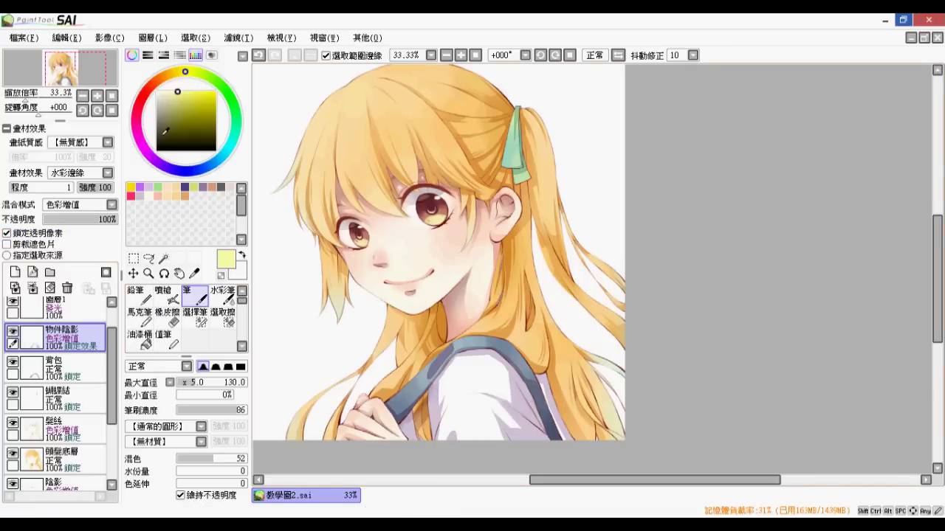
Tint the strap and shirt shadows light blue with the brush at density 69 and 混色 33
{"action": "left_click", "coordinate": [220, 161]}
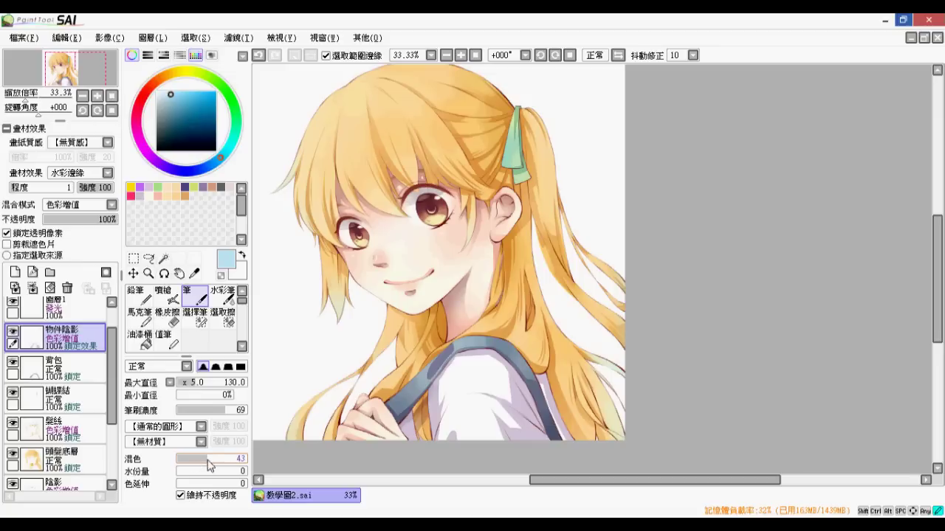
{"action": "scroll", "coordinate": [451, 353], "scroll_direction": "up", "scroll_amount": 1}
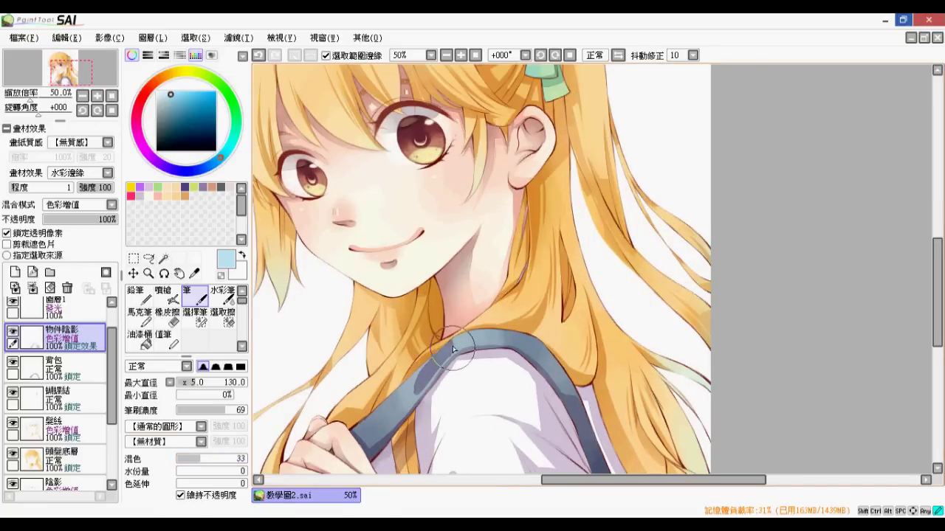
{"action": "scroll", "coordinate": [513, 360], "scroll_direction": "down", "scroll_amount": 1}
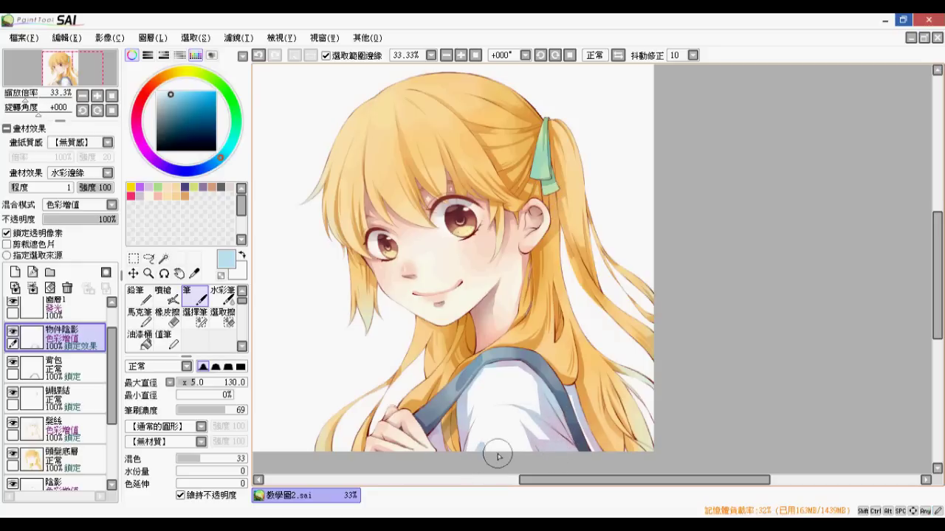
Change the brush color to pale yellow and blend it into the ribbon and white shirt shadows
{"action": "scroll", "coordinate": [554, 170], "scroll_direction": "up", "scroll_amount": 1}
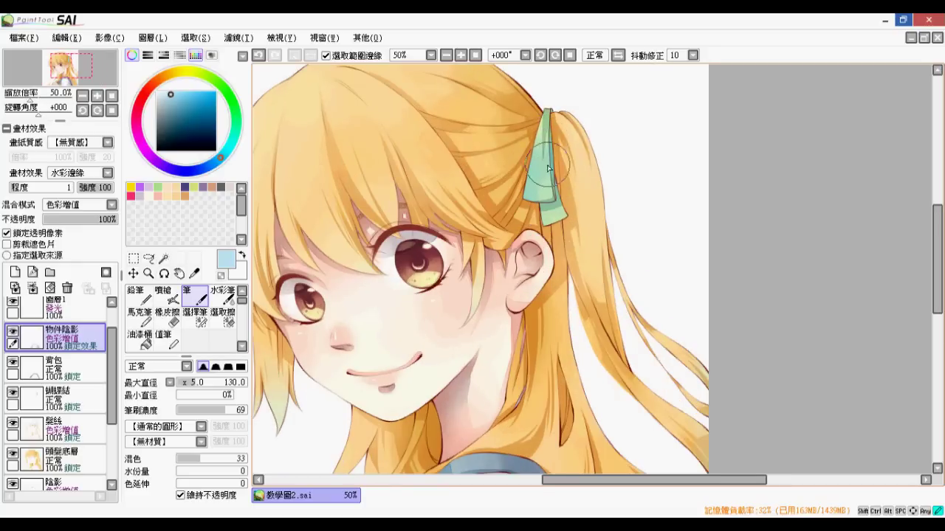
{"action": "left_click", "coordinate": [184, 74]}
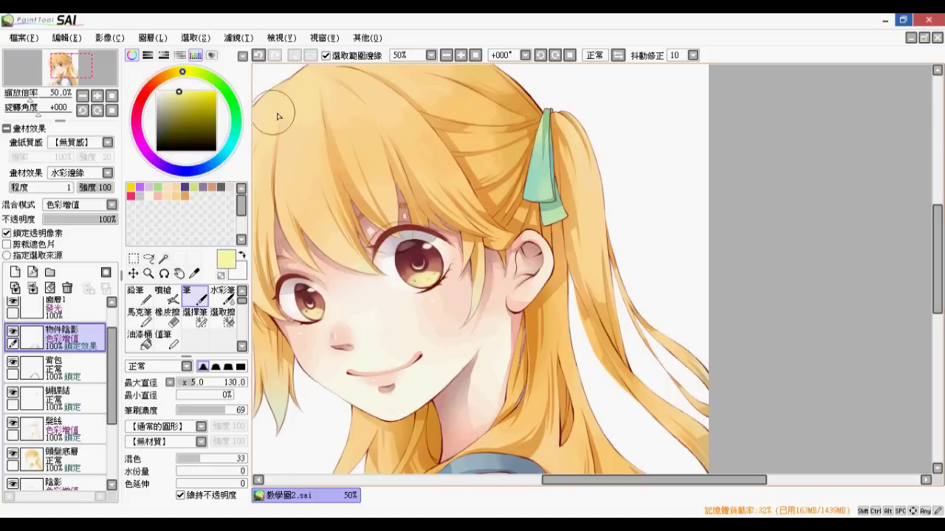
{"action": "scroll", "coordinate": [558, 166], "scroll_direction": "down", "scroll_amount": 1}
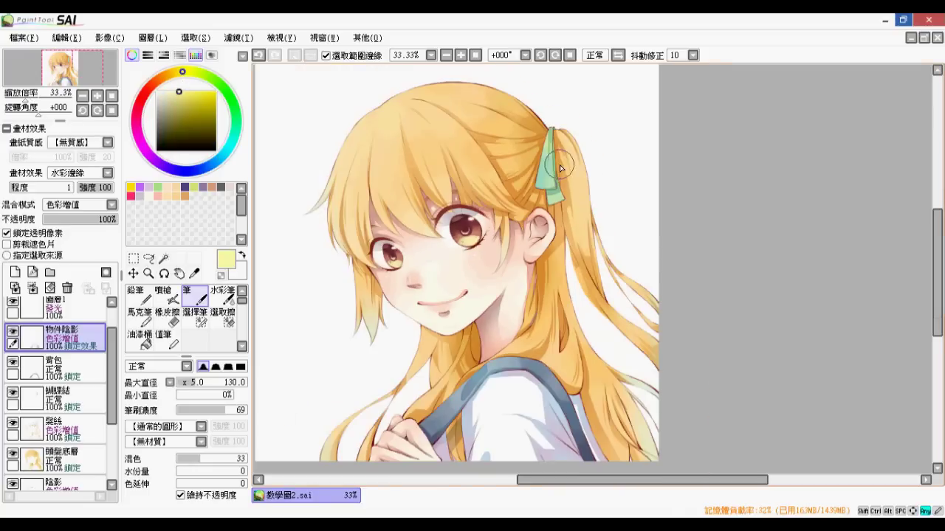
{"action": "mouse_move", "coordinate": [530, 400]}
{"action": "left_mouse_down"}
{"action": "mouse_move", "coordinate": [505, 414]}
{"action": "mouse_move", "coordinate": [527, 441]}
{"action": "left_mouse_up"}
{"action": "left_click_drag", "start_coordinate": [529, 443], "coordinate": [538, 447]}
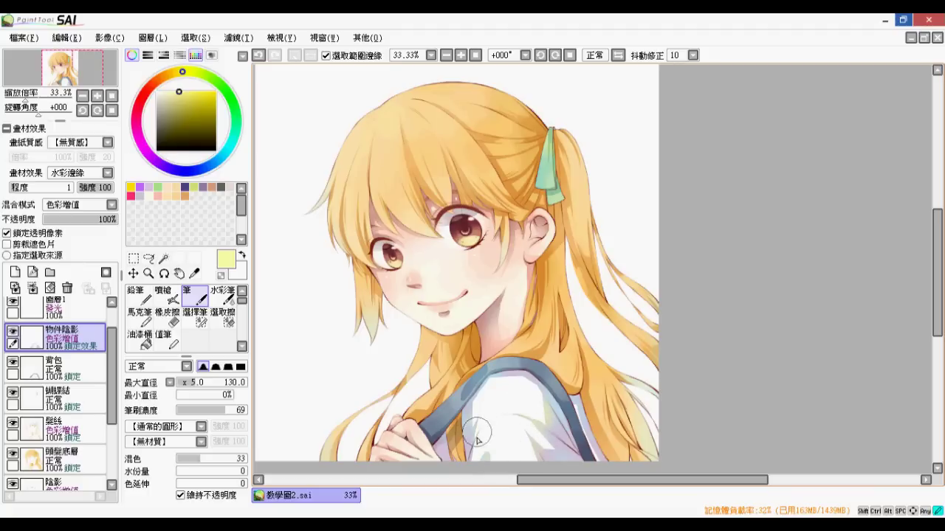
{"action": "left_click_drag", "start_coordinate": [504, 412], "coordinate": [511, 411]}
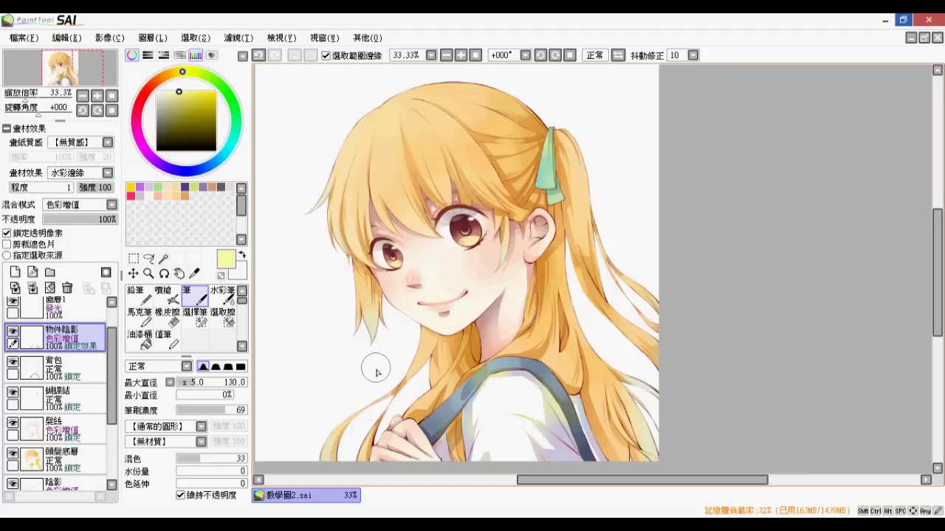
{"action": "scroll", "coordinate": [373, 364], "scroll_direction": "down", "scroll_amount": 1}
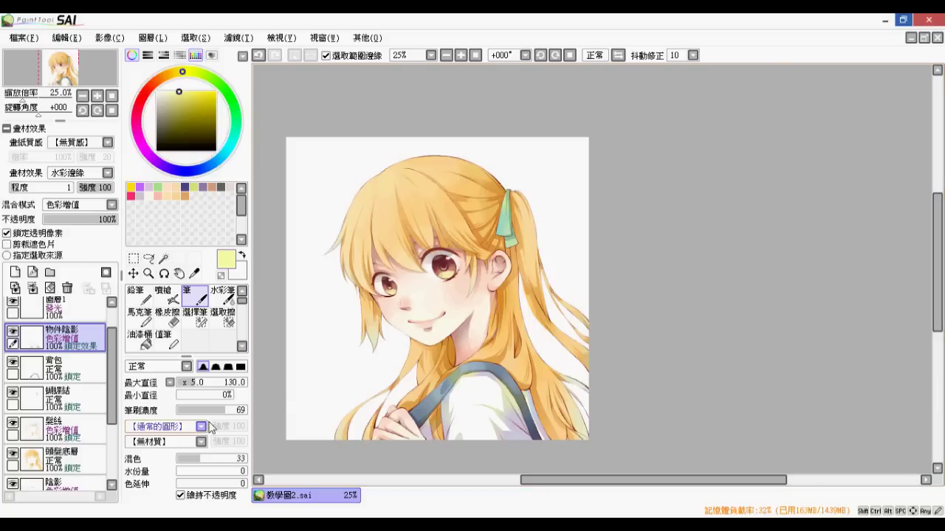
Select the 發光 layer 圖層1 and check its effect by toggling its visibility off and on
{"action": "scroll", "coordinate": [77, 349], "scroll_direction": "up", "scroll_amount": 1}
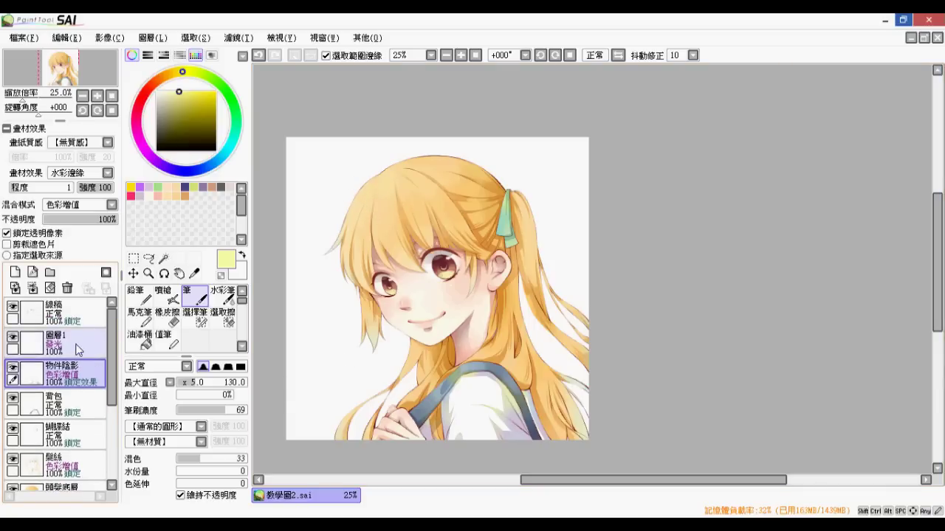
{"action": "left_click", "coordinate": [88, 351]}
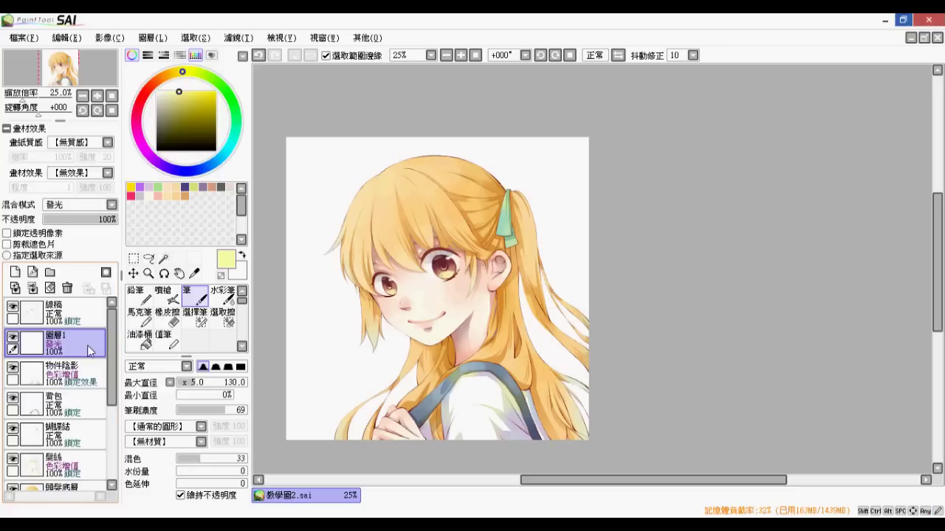
{"action": "left_click", "coordinate": [12, 338]}
{"action": "left_click", "coordinate": [12, 338]}
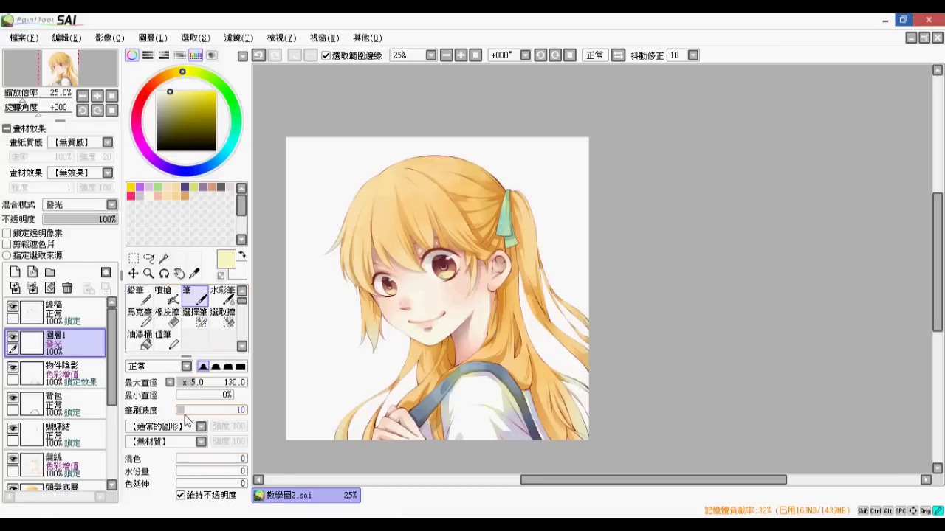
Brush soft pale yellow glow over the crown of the hair at size 405, density 16 and 混色 0
{"action": "left_click_drag", "start_coordinate": [214, 385], "coordinate": [242, 385]}
{"action": "scroll", "coordinate": [359, 181], "scroll_direction": "up", "scroll_amount": 1}
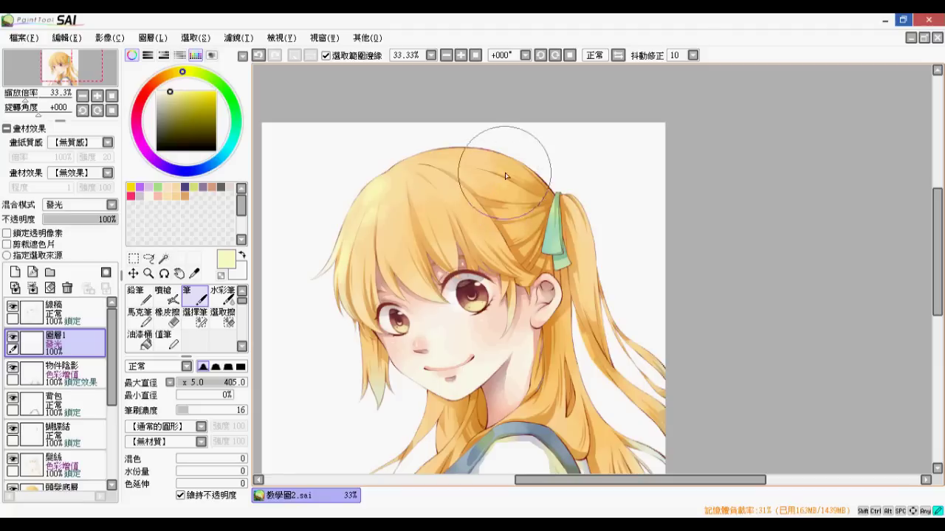
{"action": "mouse_move", "coordinate": [521, 164]}
{"action": "left_mouse_down"}
{"action": "mouse_move", "coordinate": [493, 178]}
{"action": "mouse_move", "coordinate": [482, 201]}
{"action": "mouse_move", "coordinate": [459, 154]}
{"action": "mouse_move", "coordinate": [495, 152]}
{"action": "mouse_move", "coordinate": [539, 179]}
{"action": "left_mouse_up"}
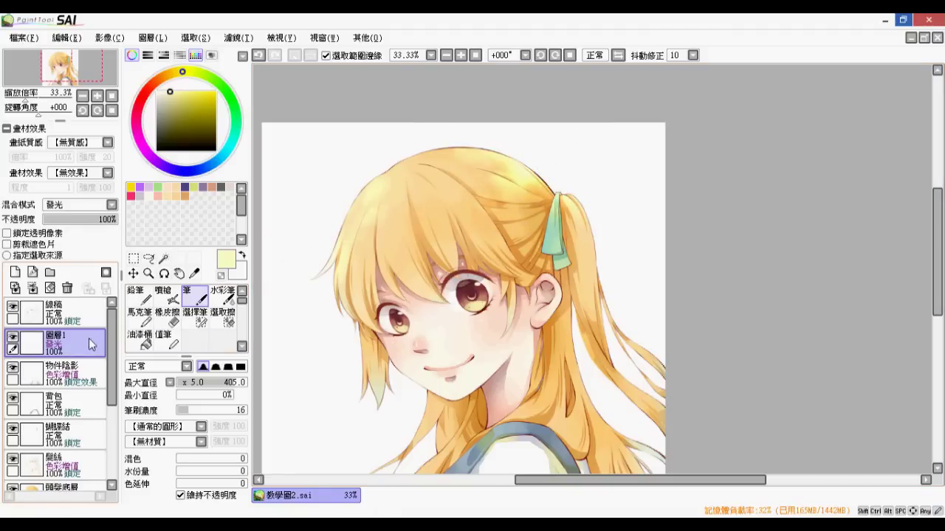
Move 圖層1 above the 線稿 layer and brush pale yellow glow onto the ponytail and the side hair by the face
{"action": "left_click_drag", "start_coordinate": [90, 346], "coordinate": [88, 300]}
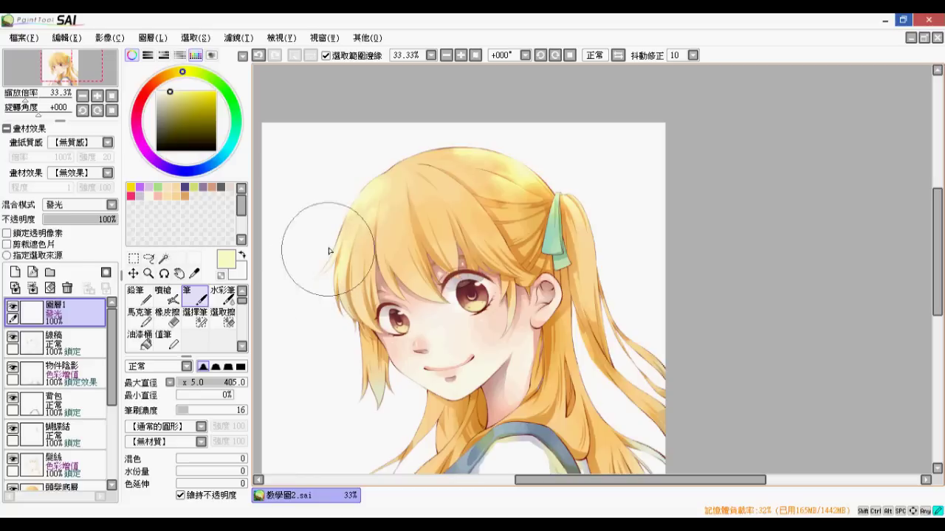
{"action": "left_click_drag", "start_coordinate": [597, 258], "coordinate": [614, 308]}
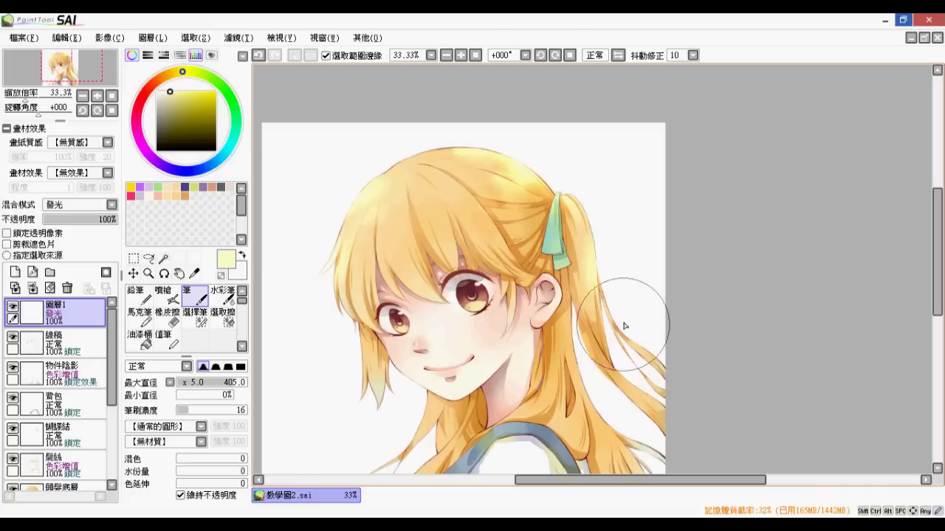
{"action": "left_click_drag", "start_coordinate": [538, 364], "coordinate": [590, 312]}
{"action": "left_click_drag", "start_coordinate": [403, 332], "coordinate": [426, 384]}
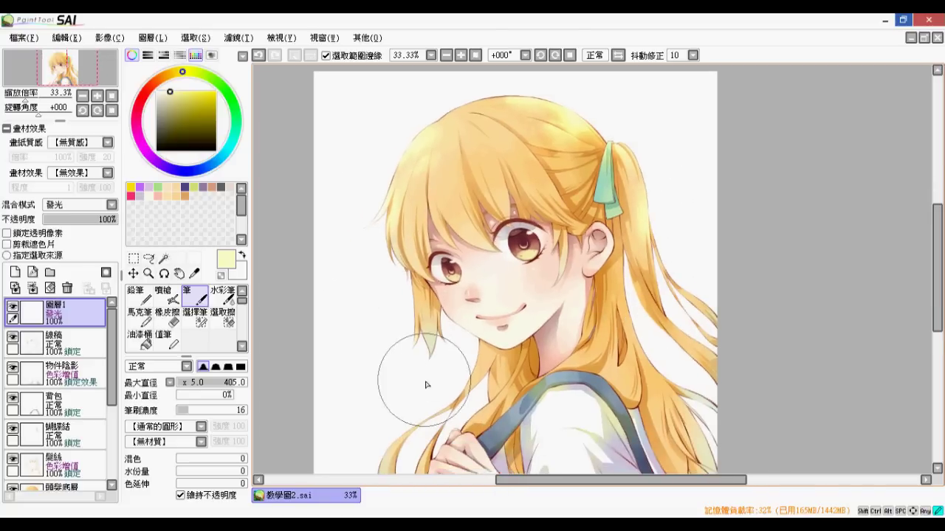
{"action": "mouse_move", "coordinate": [417, 299]}
{"action": "left_mouse_down"}
{"action": "mouse_move", "coordinate": [429, 370]}
{"action": "mouse_move", "coordinate": [411, 329]}
{"action": "mouse_move", "coordinate": [362, 272]}
{"action": "mouse_move", "coordinate": [370, 227]}
{"action": "left_mouse_up"}
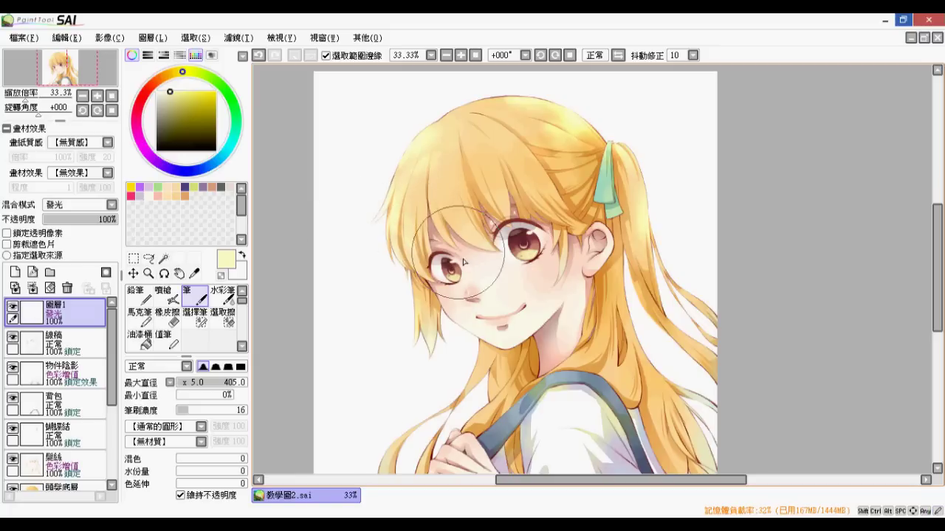
Extend the pale yellow glow over the long strands below the chin, the ponytail and the outer edges of the hair
{"action": "left_click_drag", "start_coordinate": [433, 377], "coordinate": [511, 313]}
{"action": "mouse_move", "coordinate": [452, 355]}
{"action": "left_mouse_down"}
{"action": "mouse_move", "coordinate": [443, 416]}
{"action": "mouse_move", "coordinate": [435, 404]}
{"action": "mouse_move", "coordinate": [491, 339]}
{"action": "mouse_move", "coordinate": [527, 322]}
{"action": "mouse_move", "coordinate": [539, 289]}
{"action": "mouse_move", "coordinate": [530, 290]}
{"action": "left_mouse_up"}
{"action": "left_click_drag", "start_coordinate": [727, 255], "coordinate": [580, 319]}
{"action": "mouse_move", "coordinate": [650, 295]}
{"action": "left_mouse_down"}
{"action": "mouse_move", "coordinate": [638, 308]}
{"action": "mouse_move", "coordinate": [597, 246]}
{"action": "left_mouse_up"}
{"action": "mouse_move", "coordinate": [631, 276]}
{"action": "left_mouse_down"}
{"action": "mouse_move", "coordinate": [652, 315]}
{"action": "mouse_move", "coordinate": [597, 391]}
{"action": "mouse_move", "coordinate": [572, 341]}
{"action": "left_mouse_up"}
{"action": "mouse_move", "coordinate": [622, 376]}
{"action": "left_mouse_down"}
{"action": "mouse_move", "coordinate": [578, 335]}
{"action": "mouse_move", "coordinate": [562, 373]}
{"action": "left_mouse_up"}
{"action": "left_click_drag", "start_coordinate": [572, 327], "coordinate": [545, 278]}
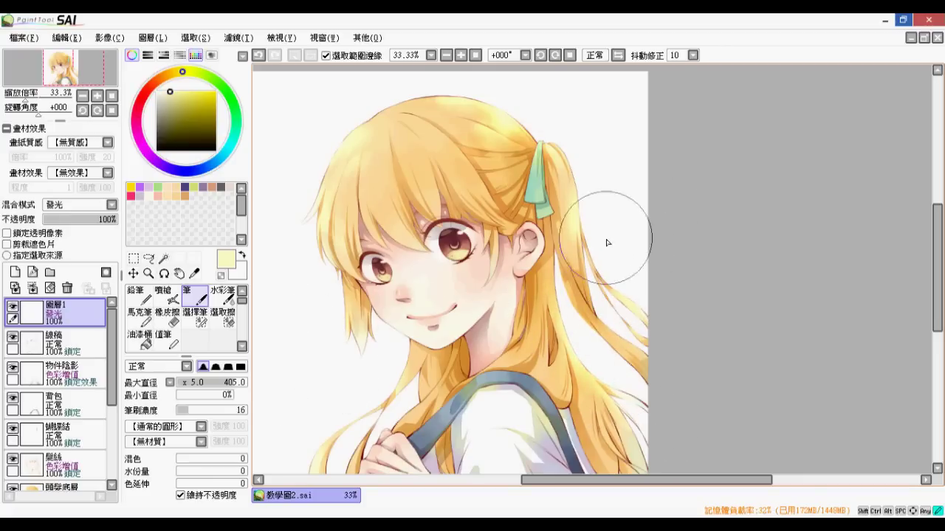
{"action": "left_click_drag", "start_coordinate": [316, 139], "coordinate": [367, 124]}
{"action": "left_click_drag", "start_coordinate": [599, 366], "coordinate": [617, 394]}
Brighten the hair ends behind the shoulder and the loose strands near the hand with pale yellow glow
{"action": "scroll", "coordinate": [631, 399], "scroll_direction": "down", "scroll_amount": 1}
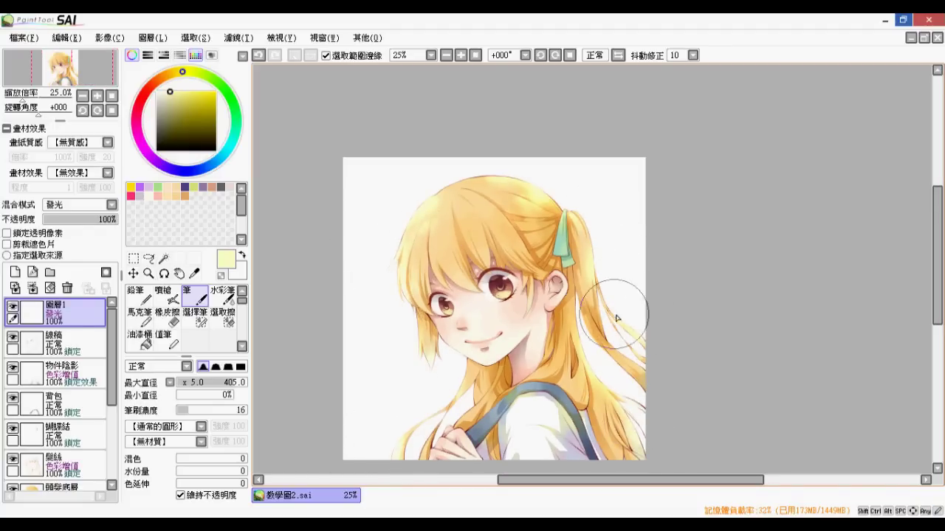
{"action": "left_click_drag", "start_coordinate": [646, 395], "coordinate": [640, 369]}
{"action": "mouse_move", "coordinate": [649, 431]}
{"action": "left_mouse_down"}
{"action": "mouse_move", "coordinate": [622, 434]}
{"action": "mouse_move", "coordinate": [609, 382]}
{"action": "mouse_move", "coordinate": [569, 375]}
{"action": "mouse_move", "coordinate": [600, 381]}
{"action": "left_mouse_up"}
{"action": "left_click_drag", "start_coordinate": [608, 418], "coordinate": [633, 443]}
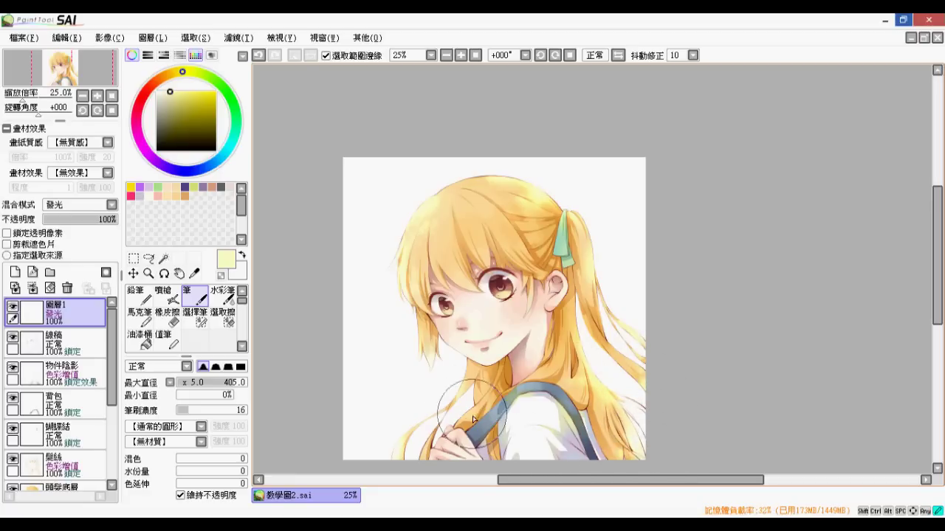
{"action": "scroll", "coordinate": [454, 364], "scroll_direction": "up", "scroll_amount": 1}
{"action": "mouse_move", "coordinate": [445, 350]}
{"action": "left_mouse_down"}
{"action": "mouse_move", "coordinate": [474, 372]}
{"action": "mouse_move", "coordinate": [463, 397]}
{"action": "left_mouse_up"}
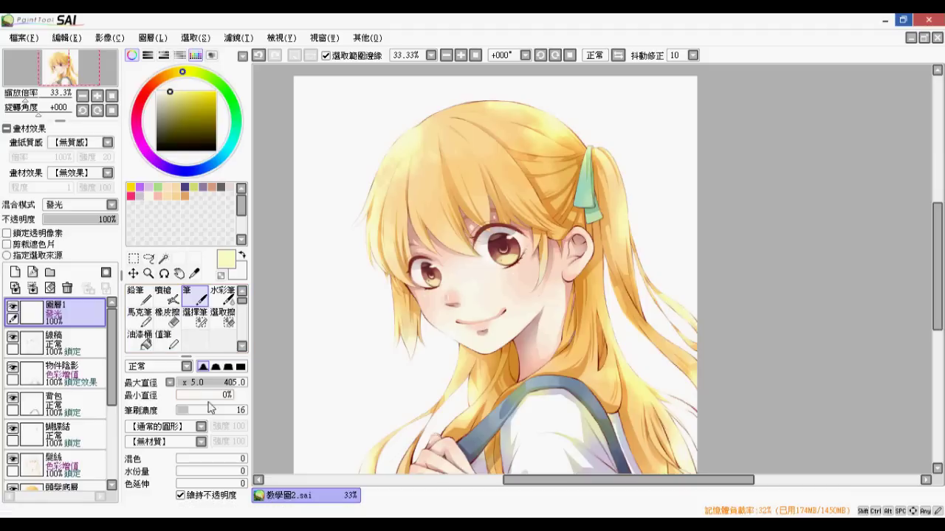
Set the brush density to 100 and size to 40, and examine the front hair up close
{"action": "left_click_drag", "start_coordinate": [238, 414], "coordinate": [246, 412]}
{"action": "left_click_drag", "start_coordinate": [203, 386], "coordinate": [182, 389]}
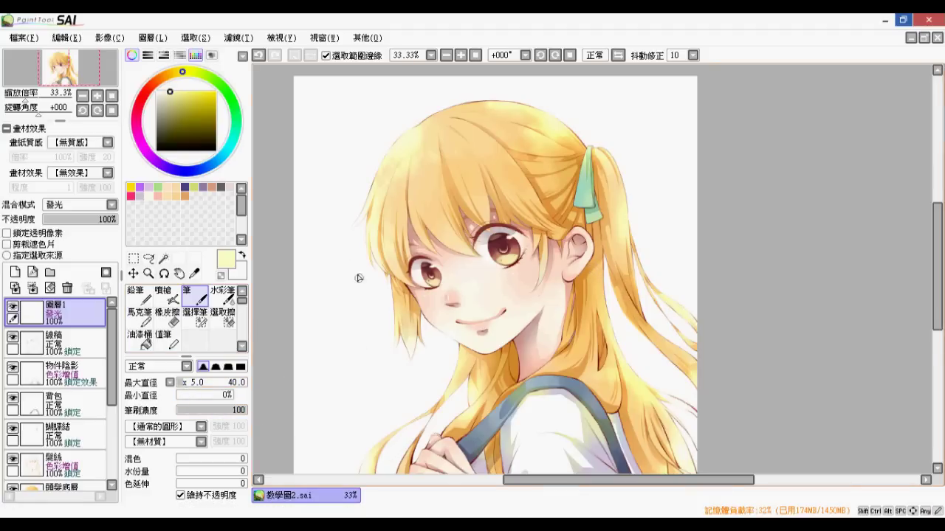
{"action": "scroll", "coordinate": [408, 221], "scroll_direction": "up", "scroll_amount": 1}
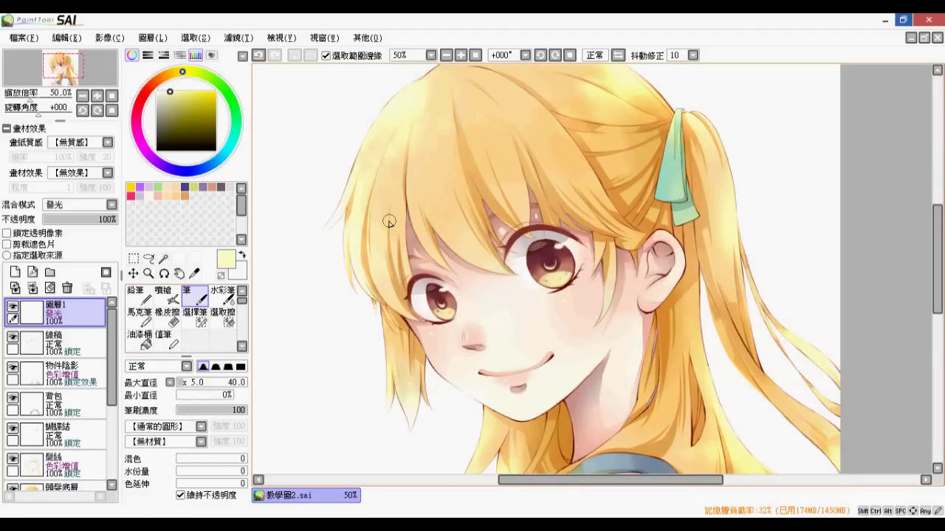
{"action": "scroll", "coordinate": [357, 240], "scroll_direction": "down", "scroll_amount": 1}
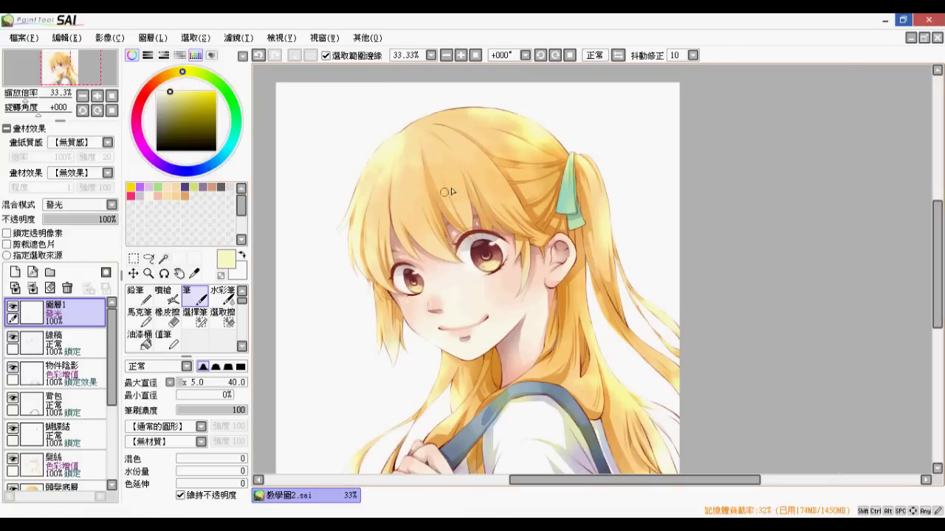
{"action": "scroll", "coordinate": [453, 261], "scroll_direction": "up", "scroll_amount": 1}
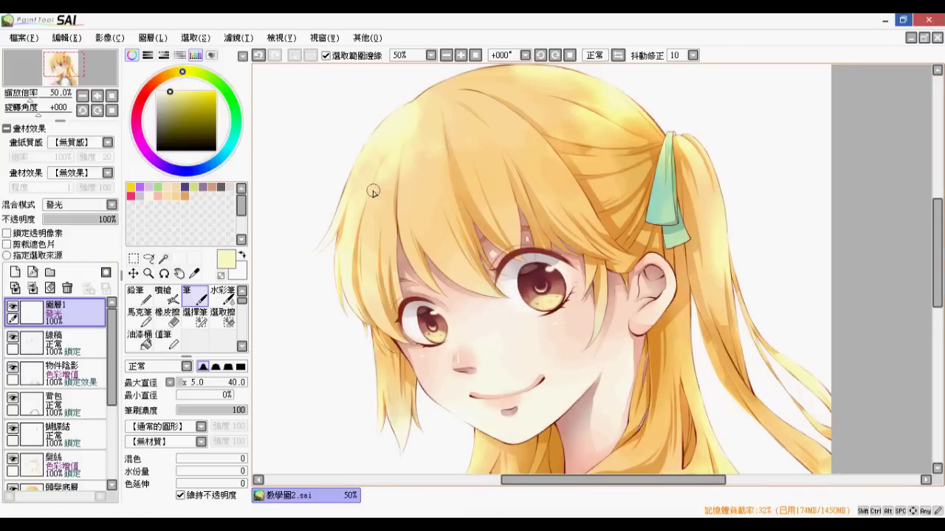
Hide 圖層1, add a new layer in 發光 mode above it, and set the brush size to 30
{"action": "left_click", "coordinate": [12, 307]}
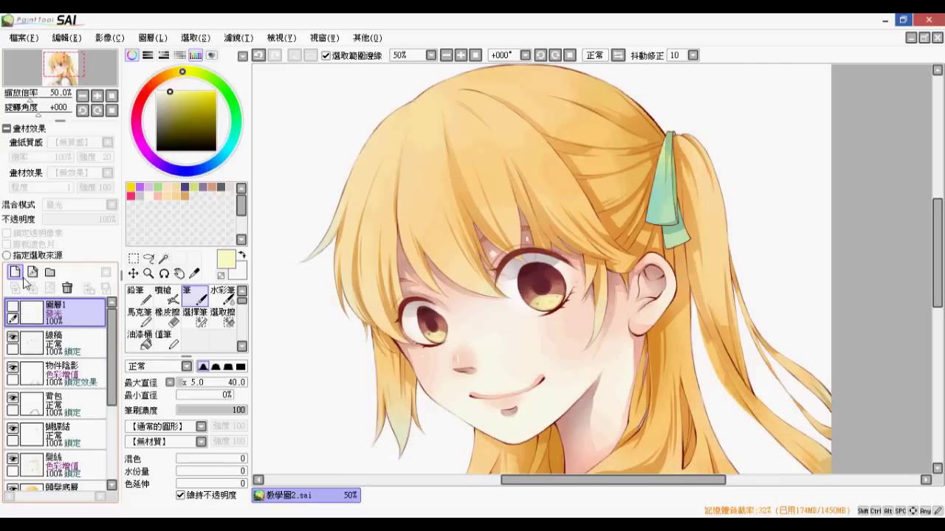
{"action": "left_click", "coordinate": [17, 273]}
{"action": "left_click", "coordinate": [78, 205]}
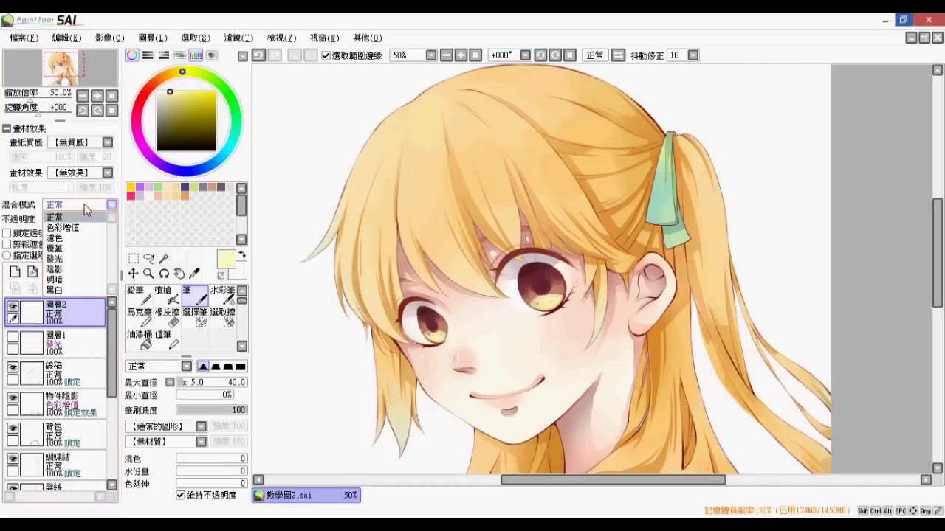
{"action": "left_click", "coordinate": [74, 265]}
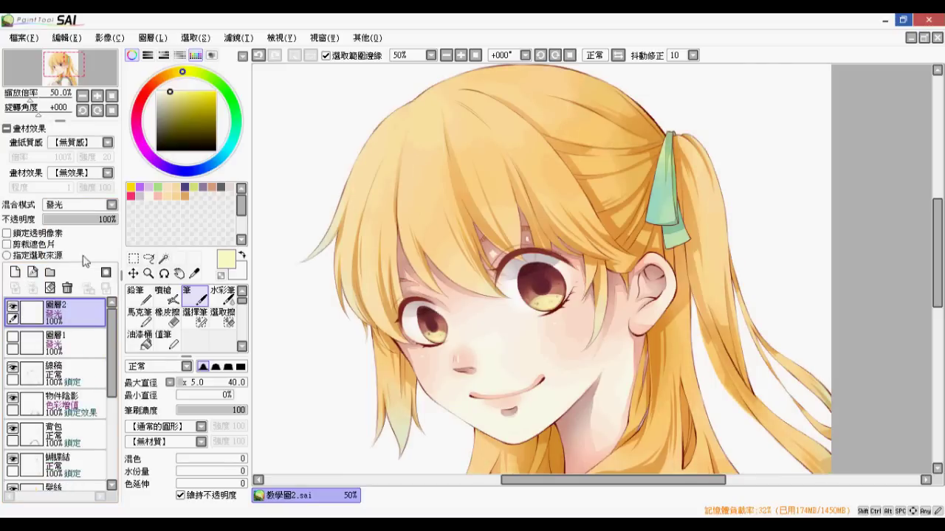
{"action": "left_click_drag", "start_coordinate": [325, 330], "coordinate": [403, 339]}
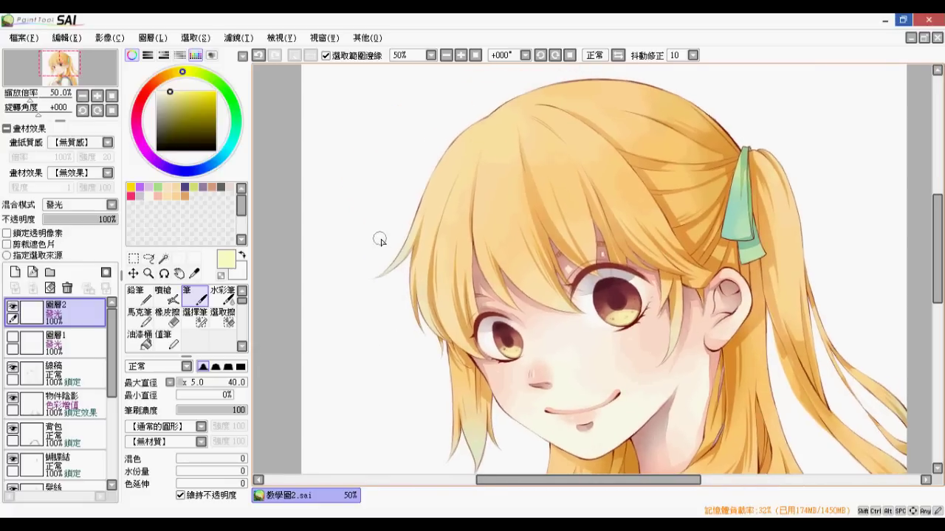
{"action": "scroll", "coordinate": [379, 239], "scroll_direction": "up", "scroll_amount": 1}
{"action": "scroll", "coordinate": [482, 269], "scroll_direction": "down", "scroll_amount": 1}
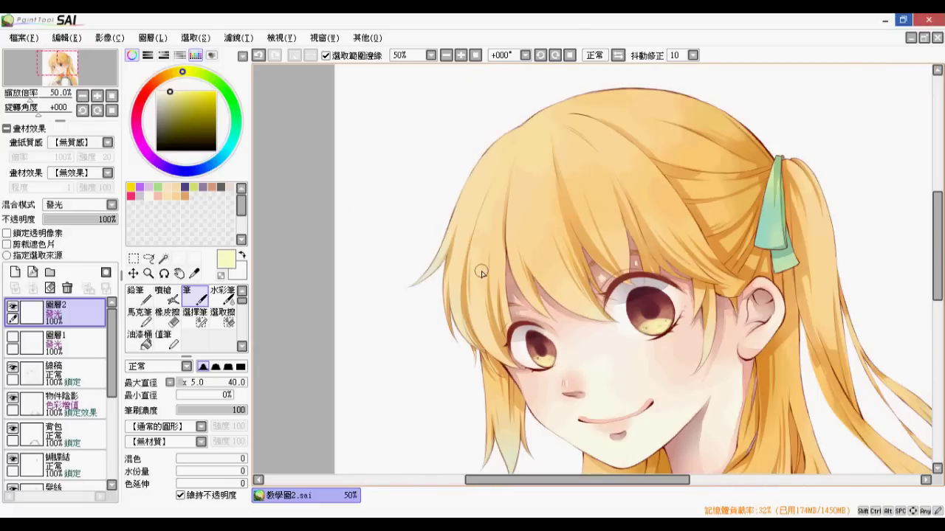
{"action": "scroll", "coordinate": [434, 342], "scroll_direction": "up", "scroll_amount": 1}
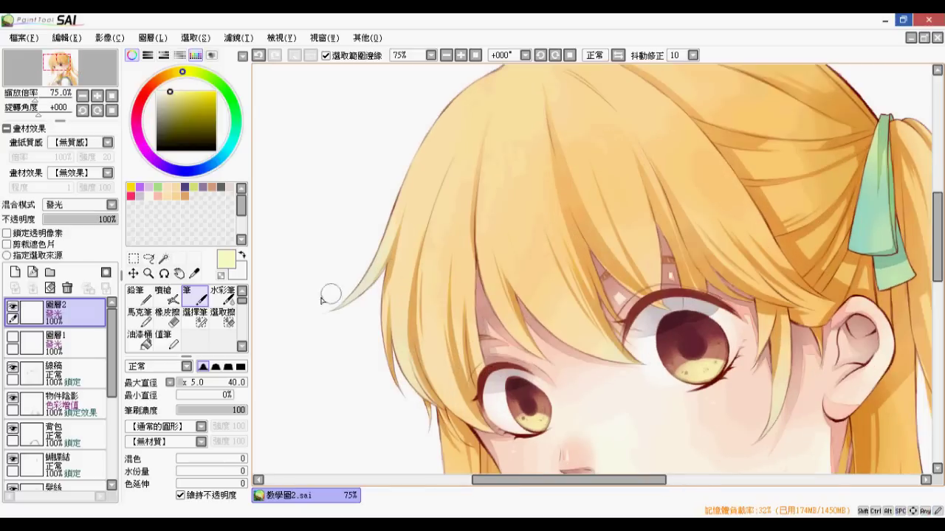
{"action": "left_click", "coordinate": [182, 384]}
Try painting thin pale yellow highlight streaks along the strands of the front hair
{"action": "left_click_drag", "start_coordinate": [428, 182], "coordinate": [403, 273]}
{"action": "left_click_drag", "start_coordinate": [422, 211], "coordinate": [405, 285]}
{"action": "mouse_move", "coordinate": [442, 232]}
{"action": "left_mouse_down"}
{"action": "mouse_move", "coordinate": [435, 285]}
{"action": "mouse_move", "coordinate": [437, 276]}
{"action": "left_mouse_up"}
{"action": "left_click_drag", "start_coordinate": [449, 209], "coordinate": [440, 276]}
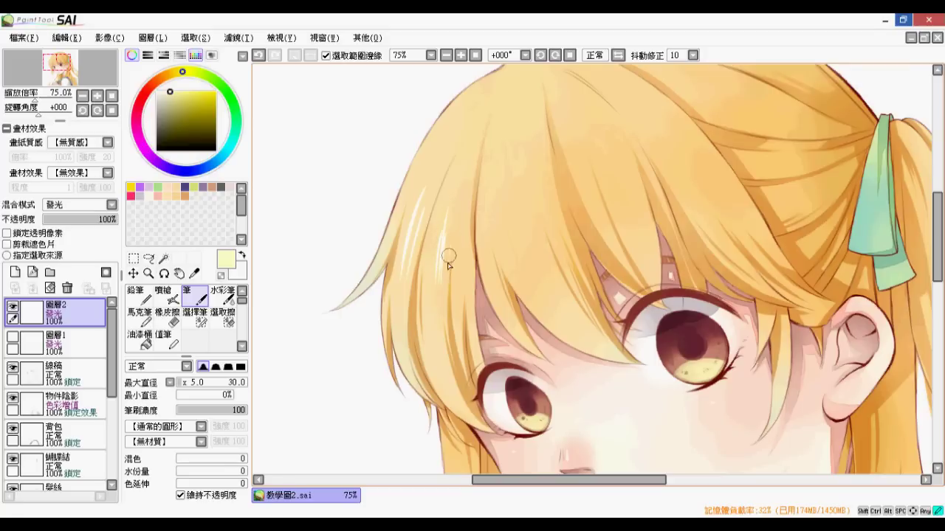
{"action": "left_click_drag", "start_coordinate": [510, 228], "coordinate": [527, 261]}
{"action": "left_click_drag", "start_coordinate": [513, 202], "coordinate": [526, 261]}
{"action": "left_click_drag", "start_coordinate": [519, 221], "coordinate": [529, 249]}
{"action": "scroll", "coordinate": [635, 203], "scroll_direction": "down", "scroll_amount": 3}
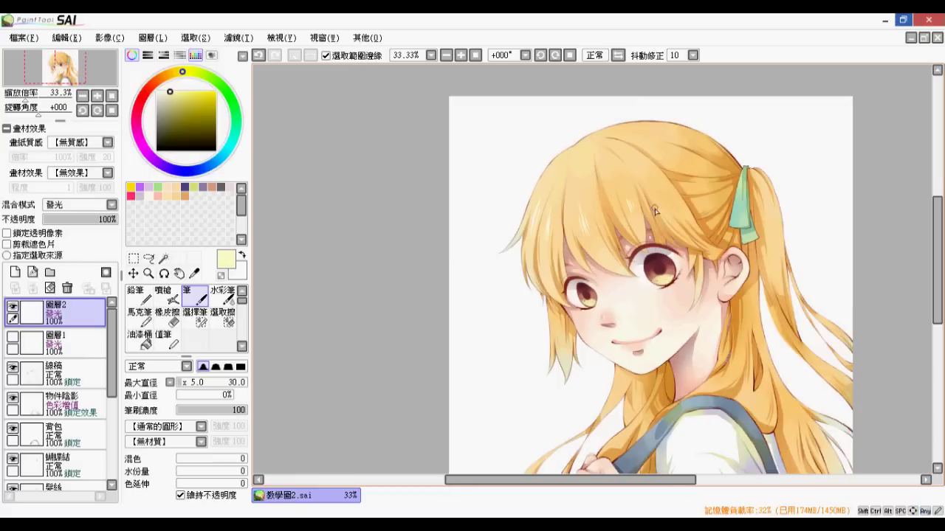
{"action": "scroll", "coordinate": [693, 193], "scroll_direction": "up", "scroll_amount": 1}
Delete the layer with the highlight streaks and add a fresh layer in 發光 mode
{"action": "left_click", "coordinate": [67, 288]}
{"action": "left_click", "coordinate": [15, 272]}
{"action": "left_click", "coordinate": [78, 204]}
{"action": "left_click", "coordinate": [67, 255]}
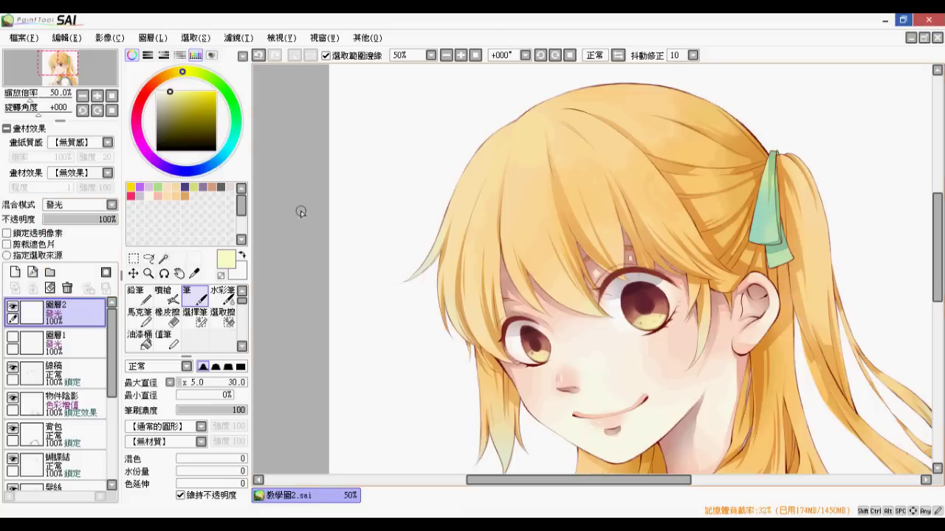
Dab small pale yellow highlight dots on the bangs, the crown and the side hair by the face
{"action": "scroll", "coordinate": [462, 239], "scroll_direction": "up", "scroll_amount": 1}
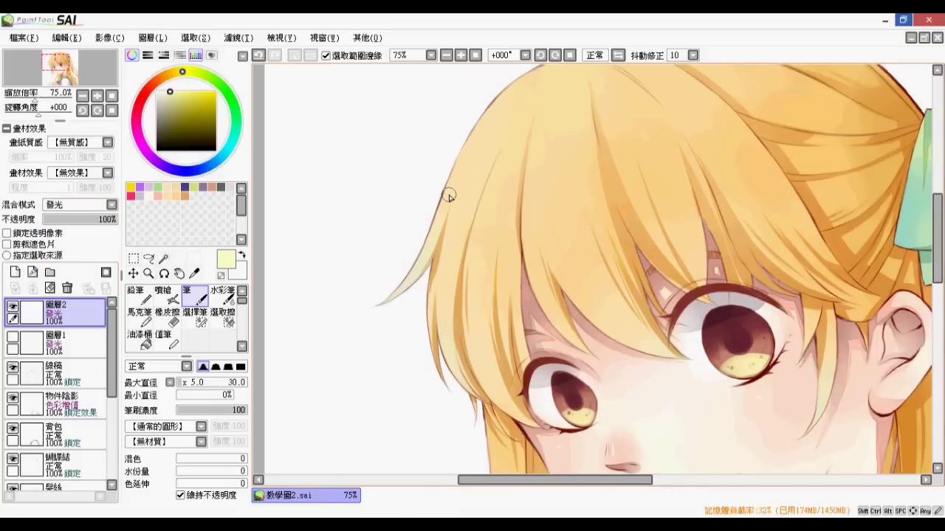
{"action": "left_click", "coordinate": [449, 193]}
{"action": "left_click", "coordinate": [486, 200]}
{"action": "left_click_drag", "start_coordinate": [653, 303], "coordinate": [487, 385]}
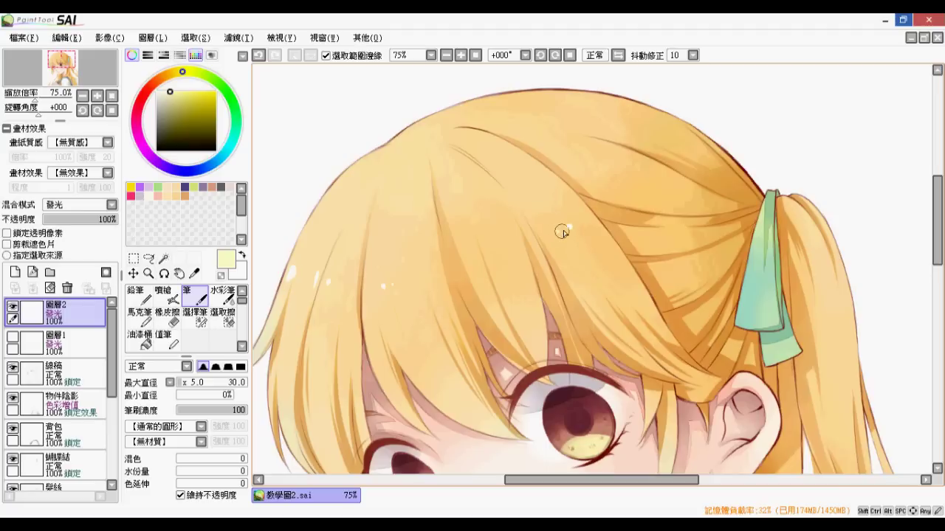
{"action": "left_click", "coordinate": [646, 172]}
{"action": "scroll", "coordinate": [675, 136], "scroll_direction": "down", "scroll_amount": 3}
{"action": "scroll", "coordinate": [568, 349], "scroll_direction": "up", "scroll_amount": 1}
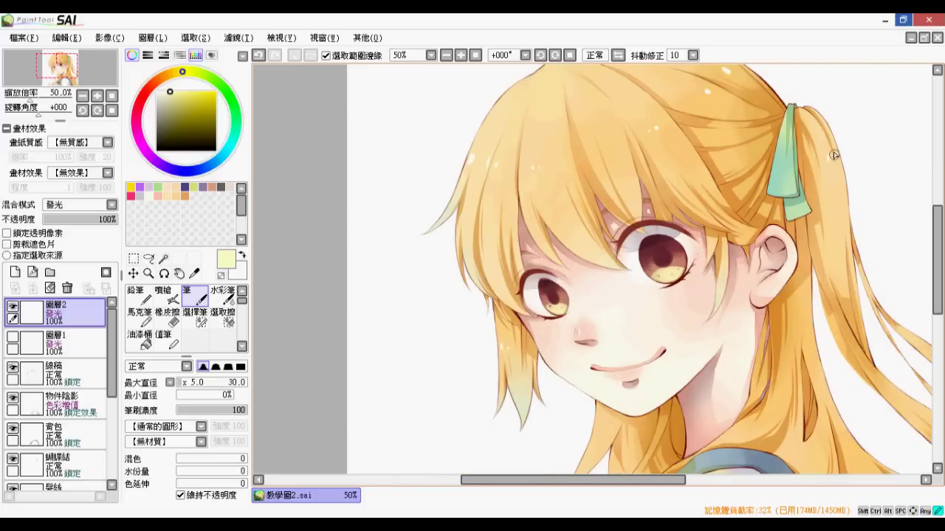
Add small pale yellow highlight dots to the ponytail and the long hair strands around the shoulders
{"action": "scroll", "coordinate": [834, 155], "scroll_direction": "down", "scroll_amount": 1}
{"action": "scroll", "coordinate": [823, 387], "scroll_direction": "up", "scroll_amount": 1}
{"action": "left_click_drag", "start_coordinate": [822, 386], "coordinate": [826, 392]}
{"action": "left_click_drag", "start_coordinate": [717, 354], "coordinate": [652, 320]}
{"action": "left_click_drag", "start_coordinate": [531, 324], "coordinate": [529, 327]}
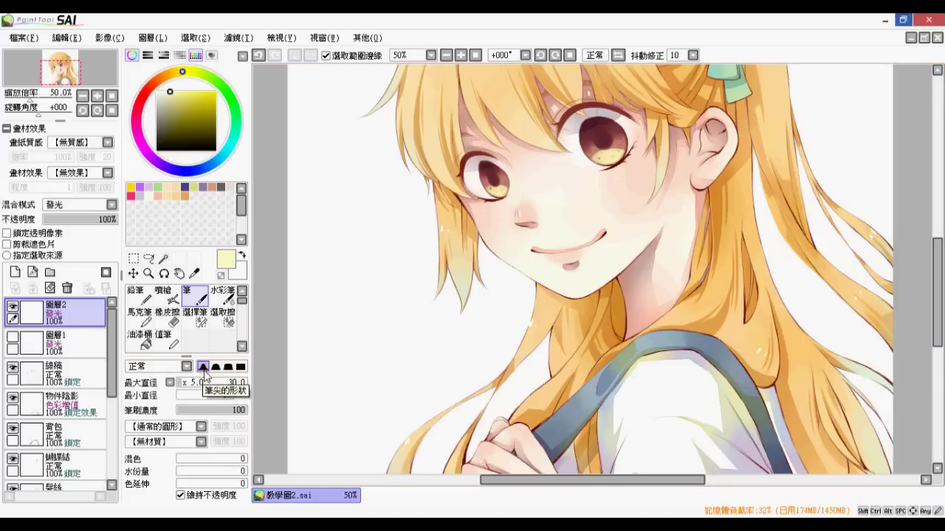
Set the brush size to 100 and density to 7, and softly glow around the dots on the side hair
{"action": "left_click_drag", "start_coordinate": [188, 387], "coordinate": [183, 414]}
{"action": "left_click", "coordinate": [192, 412]}
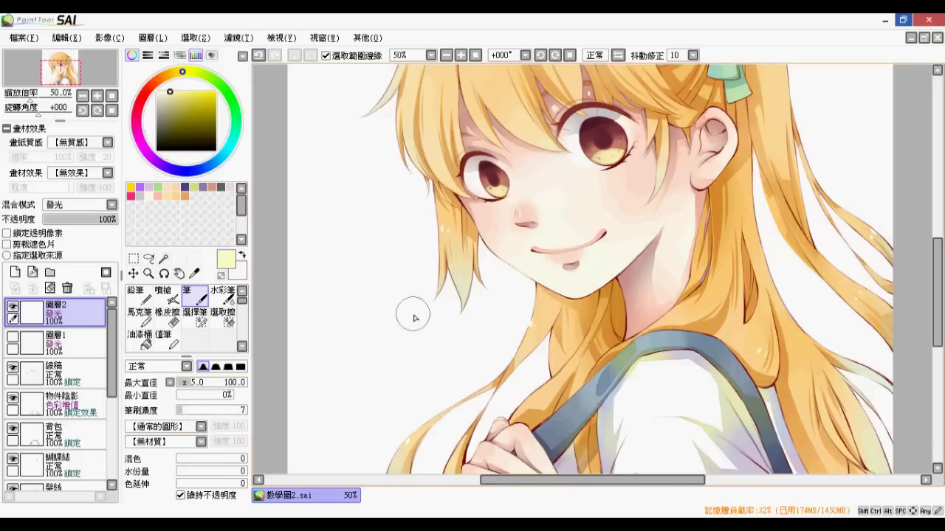
{"action": "scroll", "coordinate": [434, 225], "scroll_direction": "up", "scroll_amount": 2}
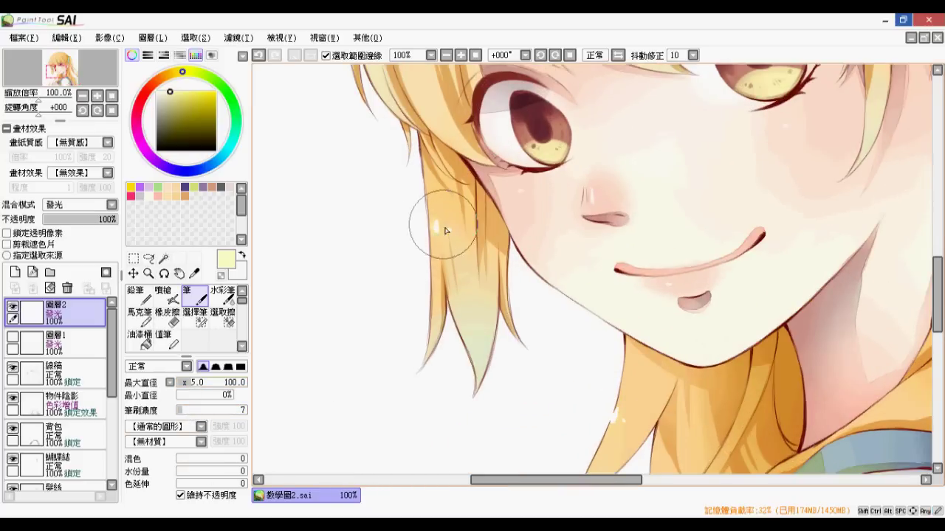
{"action": "scroll", "coordinate": [452, 231], "scroll_direction": "down", "scroll_amount": 1}
{"action": "left_click_drag", "start_coordinate": [409, 208], "coordinate": [401, 419]}
{"action": "scroll", "coordinate": [380, 151], "scroll_direction": "up", "scroll_amount": 1}
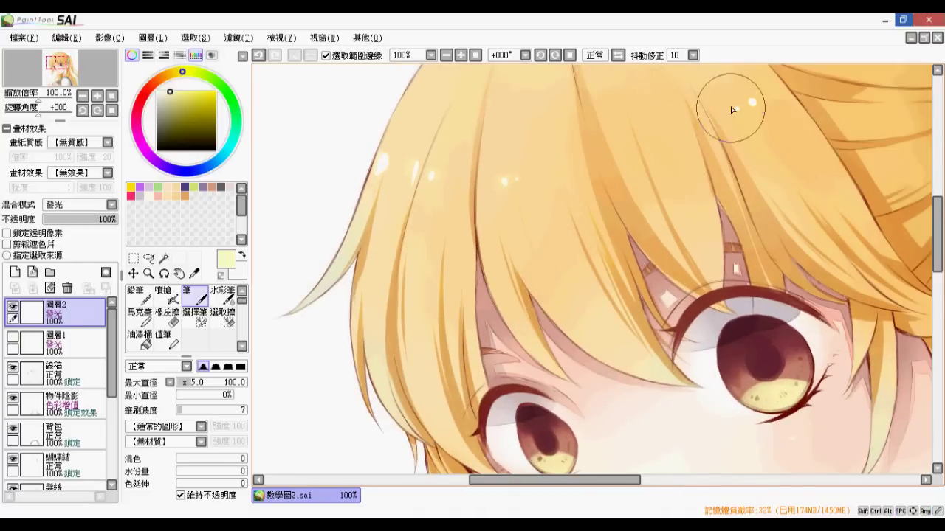
Brush a soft pale yellow glow around the highlight dots on the crown, the ponytail and the shoulder hair
{"action": "scroll", "coordinate": [734, 145], "scroll_direction": "down", "scroll_amount": 1}
{"action": "mouse_move", "coordinate": [764, 250]}
{"action": "left_mouse_down"}
{"action": "mouse_move", "coordinate": [502, 396]}
{"action": "mouse_move", "coordinate": [470, 436]}
{"action": "left_mouse_up"}
{"action": "scroll", "coordinate": [517, 243], "scroll_direction": "up", "scroll_amount": 1}
{"action": "left_click", "coordinate": [517, 240]}
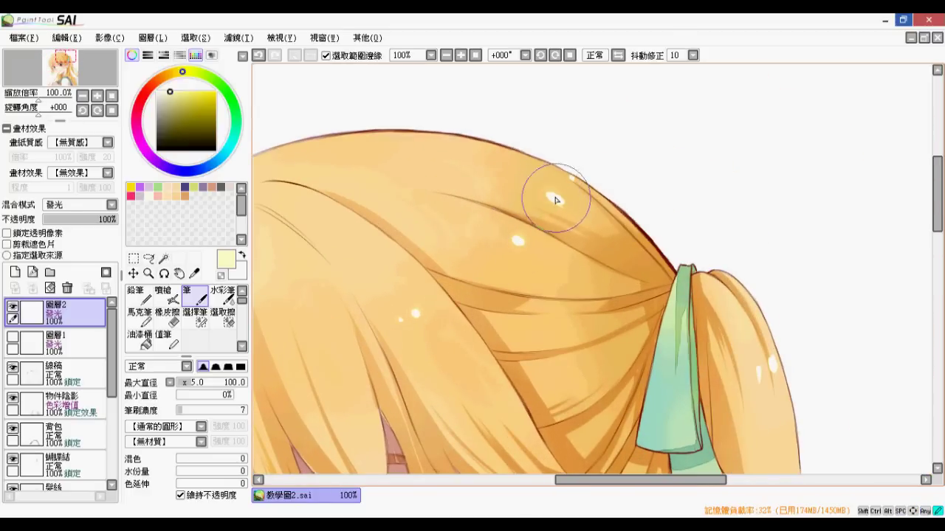
{"action": "scroll", "coordinate": [569, 164], "scroll_direction": "down", "scroll_amount": 1}
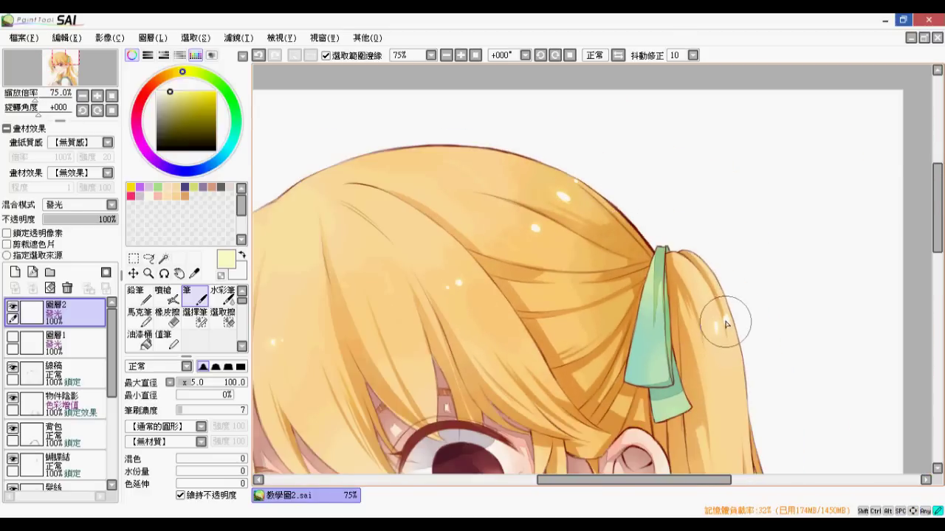
{"action": "scroll", "coordinate": [726, 324], "scroll_direction": "down", "scroll_amount": 1}
{"action": "left_click_drag", "start_coordinate": [702, 399], "coordinate": [690, 194]}
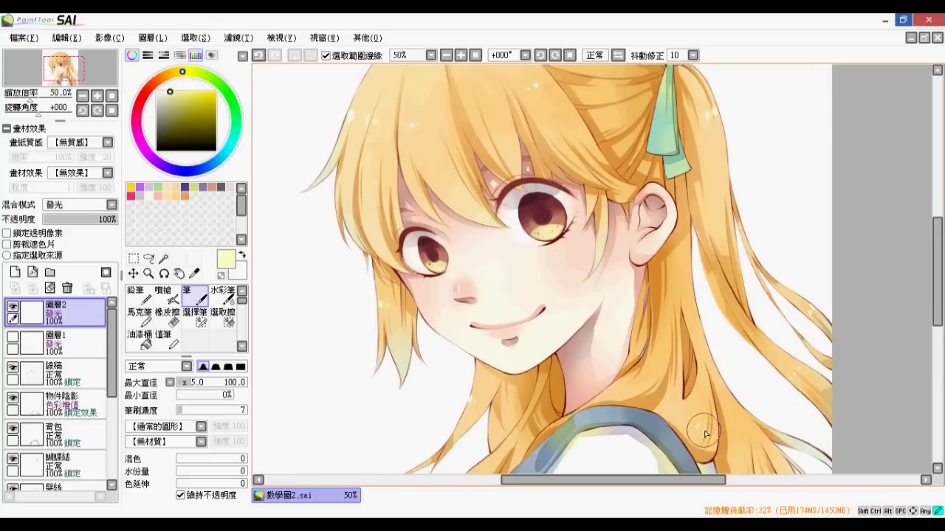
Show 圖層1 again and check the combined hair glow on the whole illustration
{"action": "scroll", "coordinate": [112, 367], "scroll_direction": "down", "scroll_amount": 1}
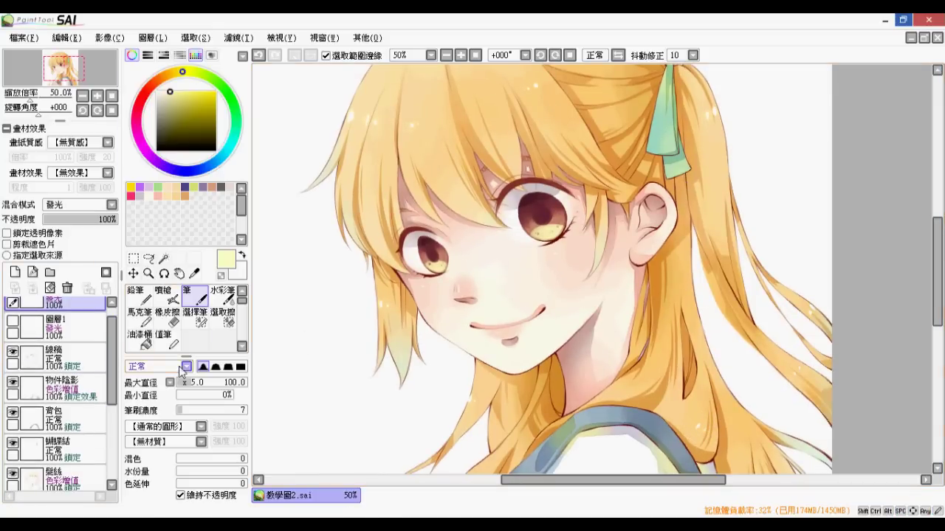
{"action": "left_click", "coordinate": [13, 322]}
{"action": "scroll", "coordinate": [408, 344], "scroll_direction": "down", "scroll_amount": 1}
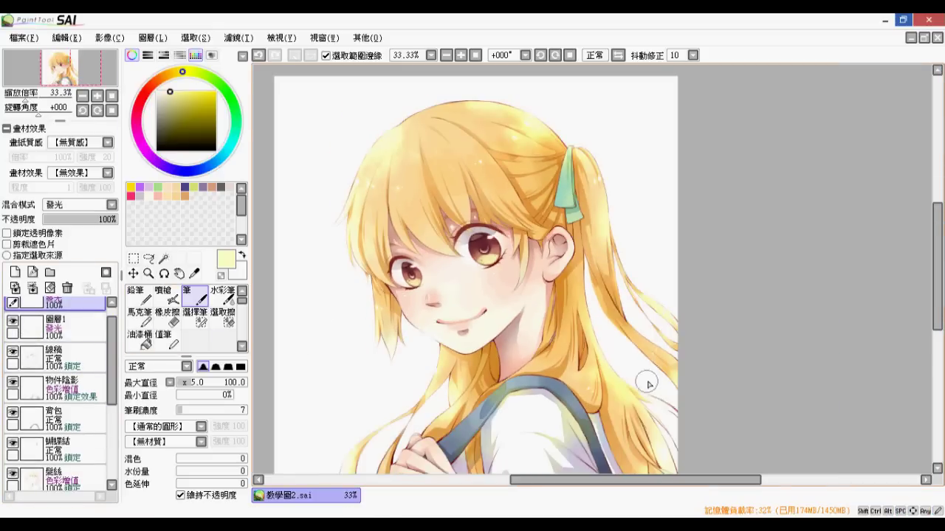
{"action": "left_click_drag", "start_coordinate": [658, 377], "coordinate": [688, 360]}
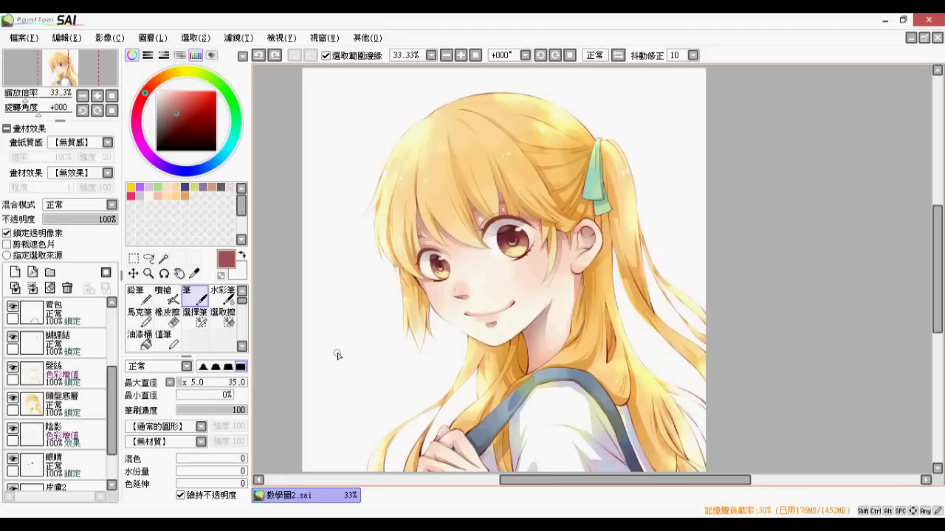
Open the Hue/Saturation adjustment for the 眼睛 layer and set its lightness to +9
{"action": "left_click_drag", "start_coordinate": [116, 413], "coordinate": [119, 437]}
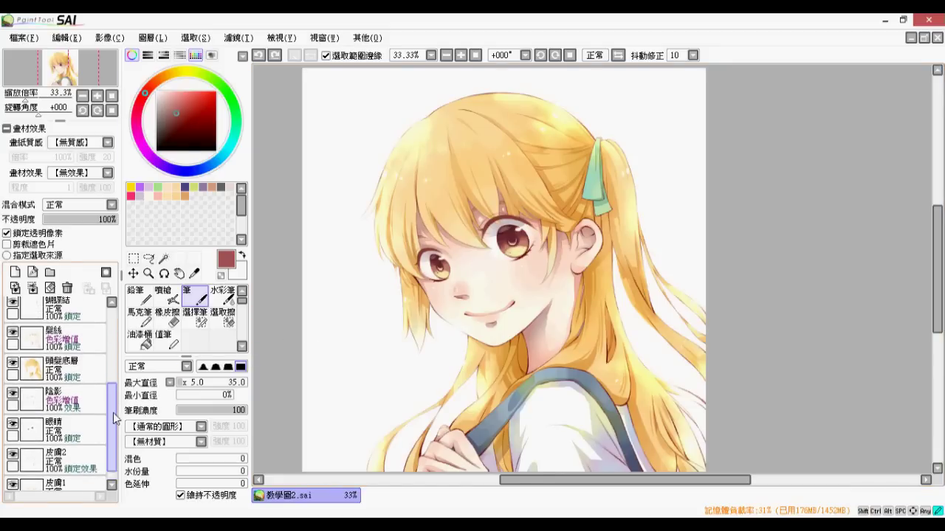
{"action": "left_click", "coordinate": [83, 420]}
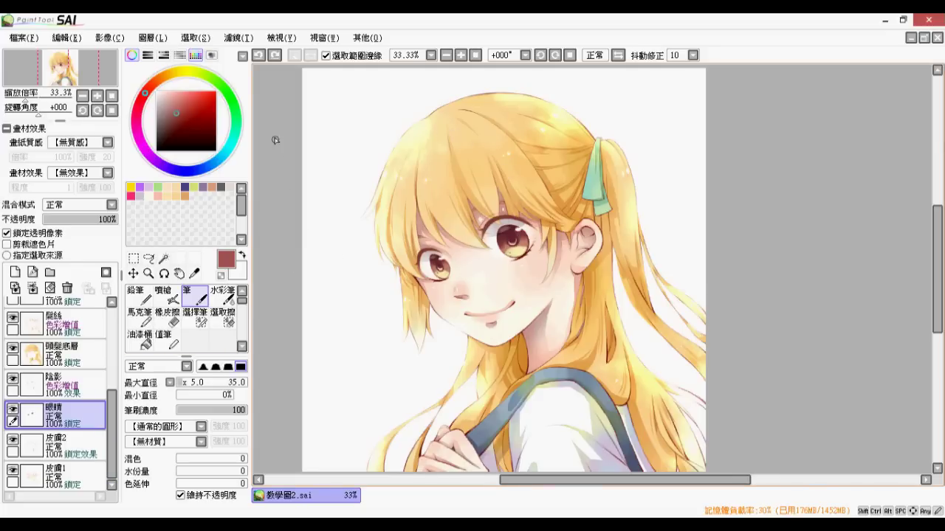
{"action": "left_click", "coordinate": [237, 38]}
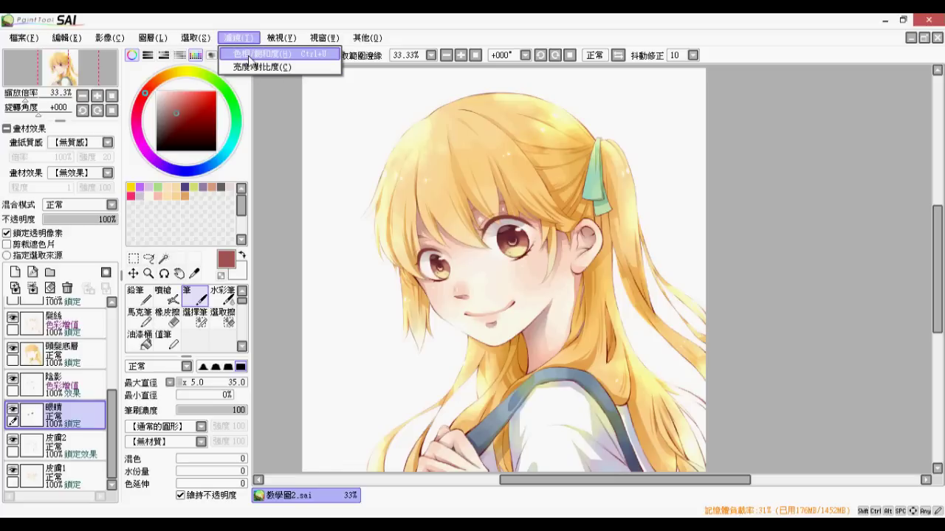
{"action": "left_click", "coordinate": [253, 55]}
{"action": "mouse_move", "coordinate": [166, 273]}
{"action": "left_mouse_down"}
{"action": "mouse_move", "coordinate": [180, 277]}
{"action": "mouse_move", "coordinate": [138, 285]}
{"action": "mouse_move", "coordinate": [239, 274]}
{"action": "mouse_move", "coordinate": [165, 278]}
{"action": "left_mouse_up"}
{"action": "left_click_drag", "start_coordinate": [162, 236], "coordinate": [181, 272]}
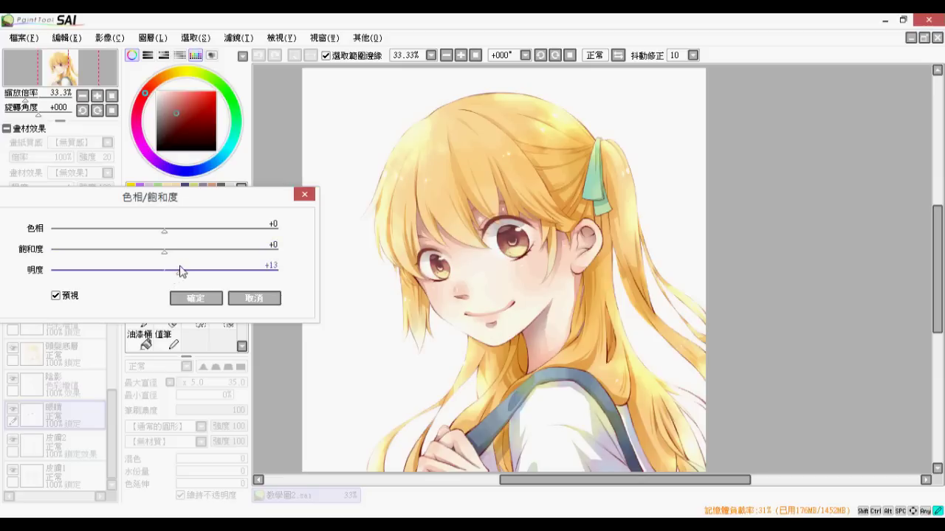
{"action": "mouse_move", "coordinate": [178, 273]}
{"action": "left_mouse_down"}
{"action": "mouse_move", "coordinate": [111, 285]}
{"action": "mouse_move", "coordinate": [170, 277]}
{"action": "left_mouse_up"}
{"action": "left_click_drag", "start_coordinate": [177, 277], "coordinate": [174, 277]}
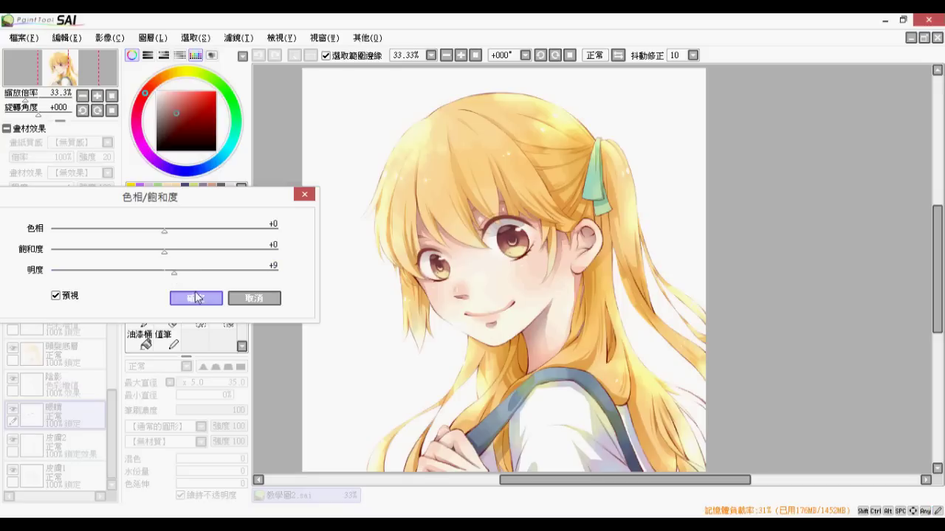
Compare the eyes with and without the adjustment preview, and apply the lightness change
{"action": "left_click", "coordinate": [57, 296]}
{"action": "left_click", "coordinate": [56, 296]}
{"action": "left_click", "coordinate": [59, 297]}
{"action": "left_click", "coordinate": [59, 298]}
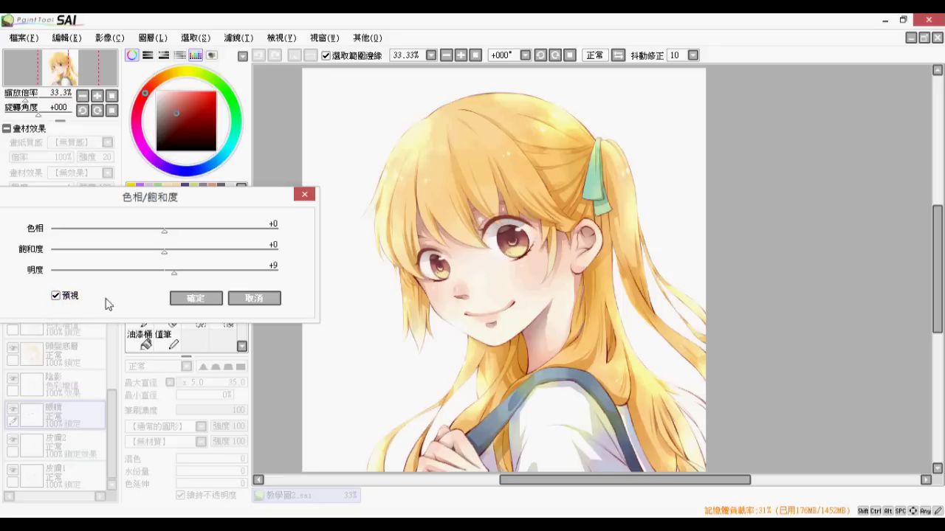
{"action": "left_click", "coordinate": [202, 301]}
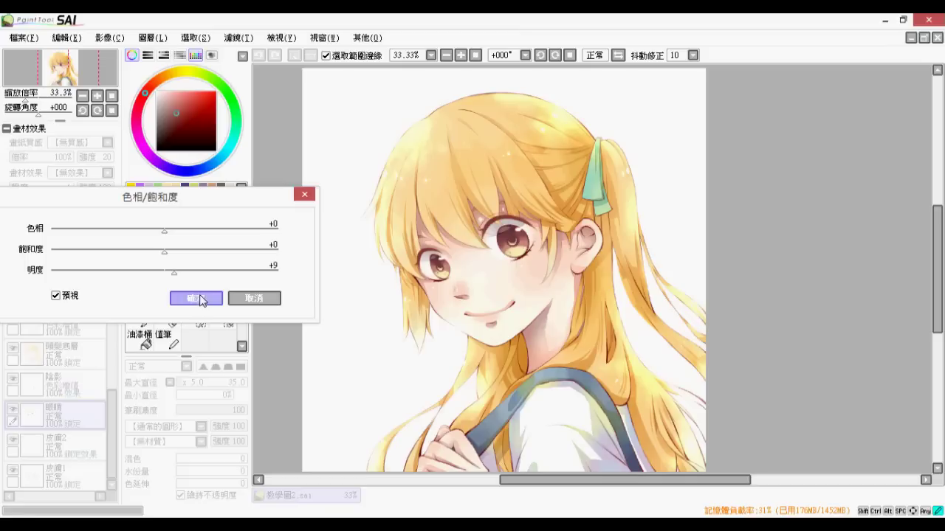
Open the Hue/Saturation adjustment for the 頭髮底層 layer and try shifting its hue and lightness
{"action": "left_click", "coordinate": [62, 360]}
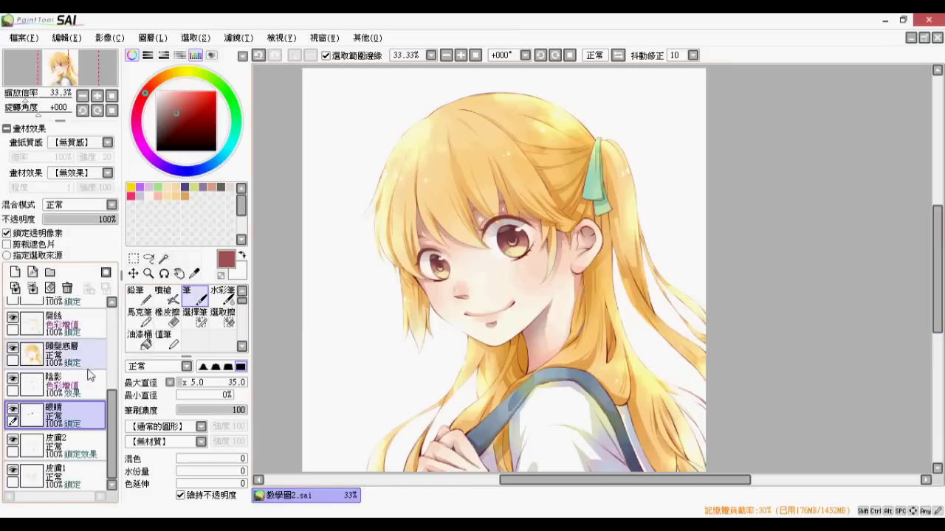
{"action": "left_click", "coordinate": [238, 38]}
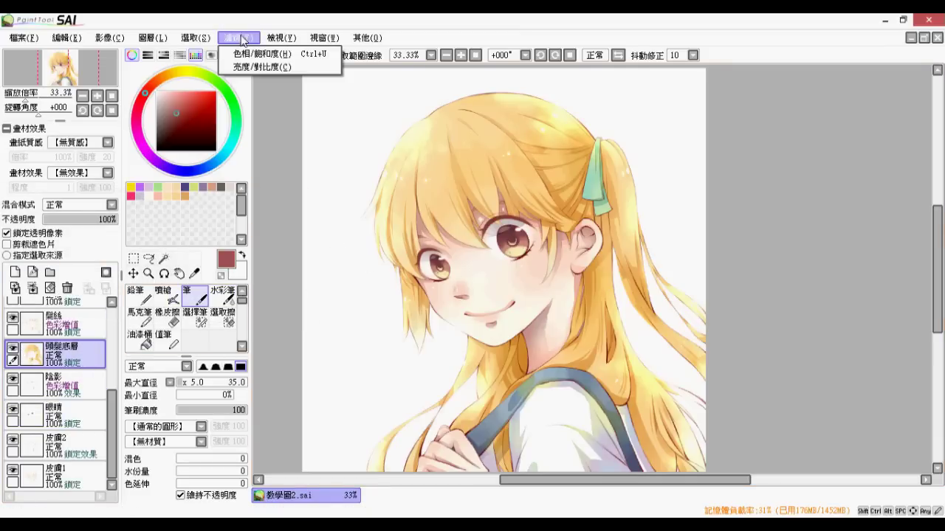
{"action": "left_click", "coordinate": [255, 45]}
{"action": "mouse_move", "coordinate": [172, 226]}
{"action": "left_mouse_down"}
{"action": "mouse_move", "coordinate": [167, 234]}
{"action": "mouse_move", "coordinate": [49, 231]}
{"action": "mouse_move", "coordinate": [150, 217]}
{"action": "mouse_move", "coordinate": [287, 226]}
{"action": "mouse_move", "coordinate": [175, 249]}
{"action": "mouse_move", "coordinate": [57, 253]}
{"action": "mouse_move", "coordinate": [169, 243]}
{"action": "mouse_move", "coordinate": [164, 235]}
{"action": "left_mouse_up"}
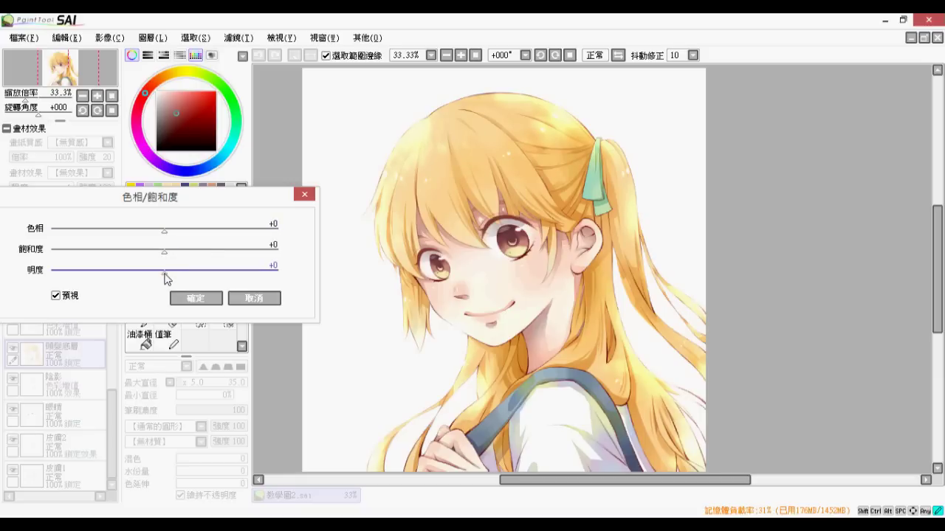
{"action": "mouse_move", "coordinate": [169, 276]}
{"action": "left_mouse_down"}
{"action": "mouse_move", "coordinate": [95, 276]}
{"action": "mouse_move", "coordinate": [228, 271]}
{"action": "mouse_move", "coordinate": [167, 278]}
{"action": "left_mouse_up"}
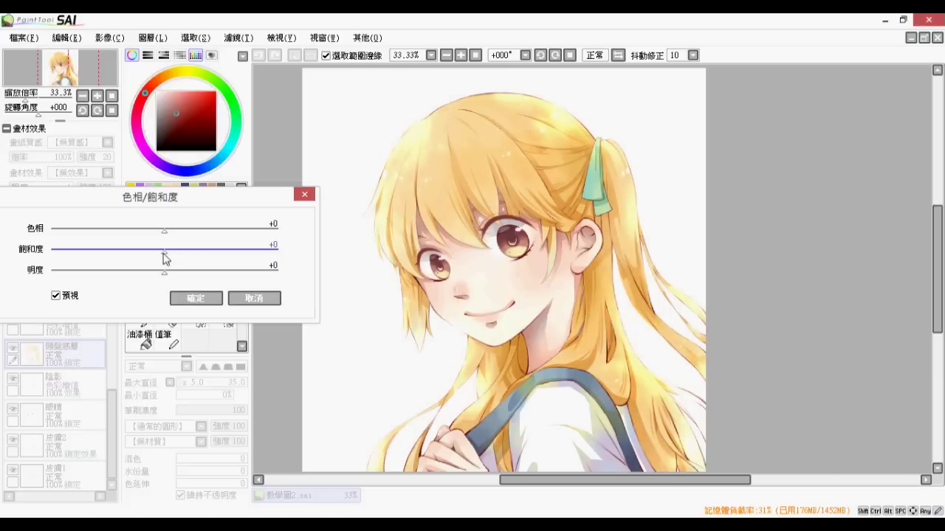